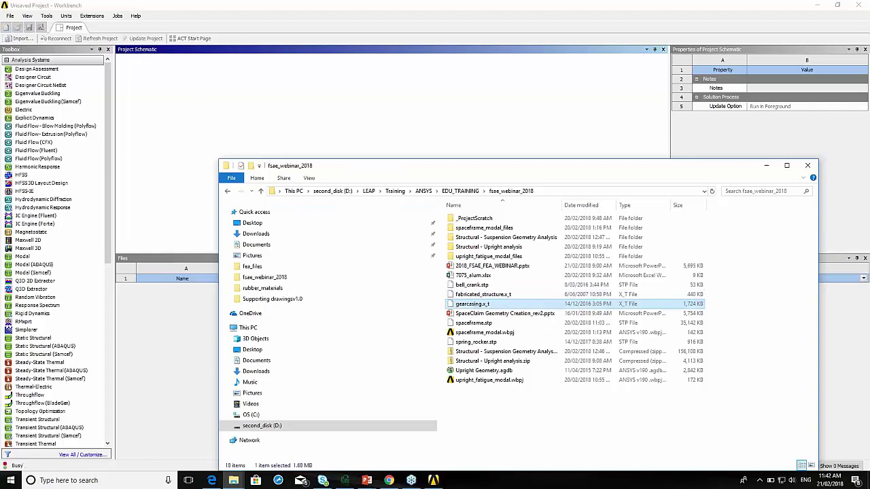
Add Upright Geometry.agdb to the project schematic as a geometry system and place it beside the gear casing geometry.
{"action": "left_click_drag", "start_coordinate": [480, 371], "coordinate": [282, 103]}
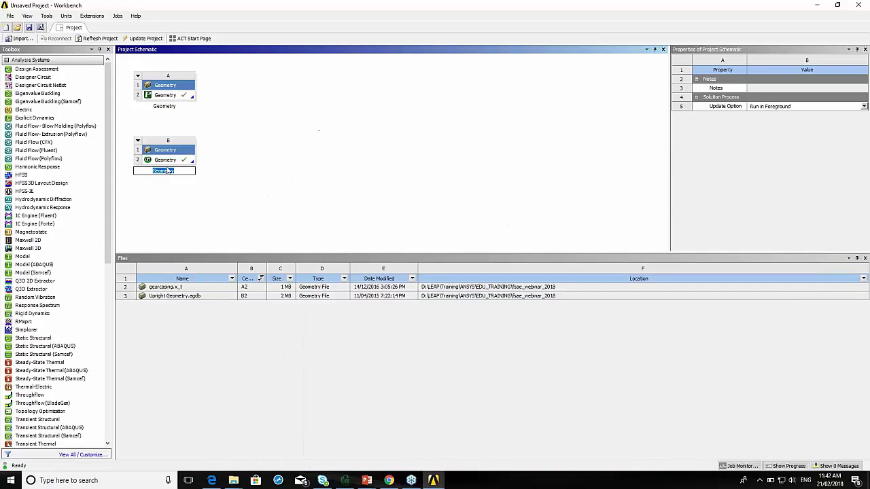
{"action": "left_click", "coordinate": [194, 138]}
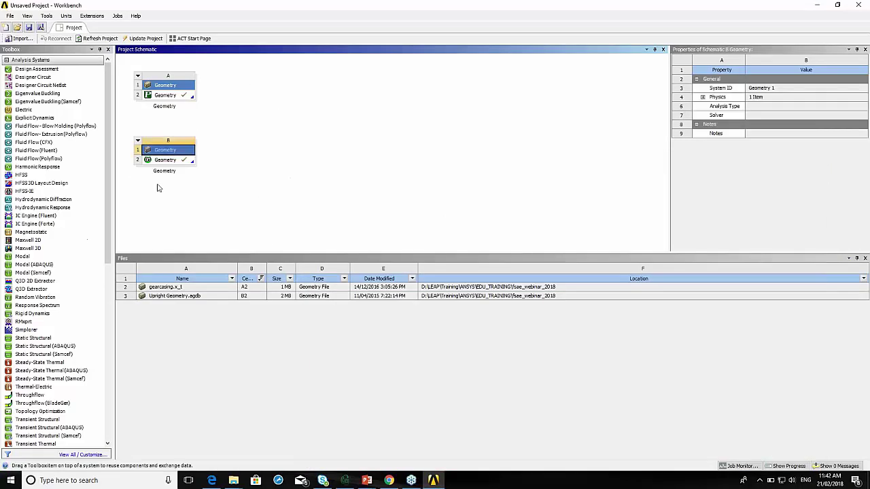
{"action": "left_click_drag", "start_coordinate": [160, 154], "coordinate": [284, 83]}
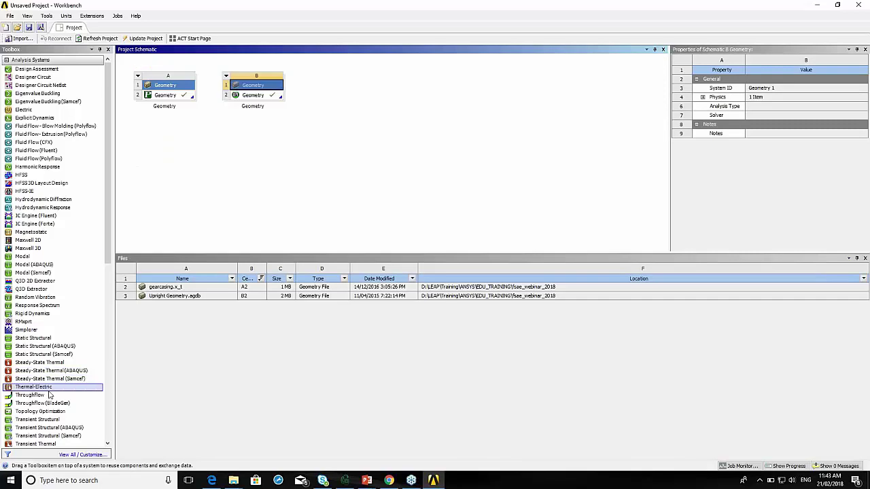
Create a Static Structural analysis that shares the upright geometry, and open its model for editing.
{"action": "left_click_drag", "start_coordinate": [60, 338], "coordinate": [269, 94]}
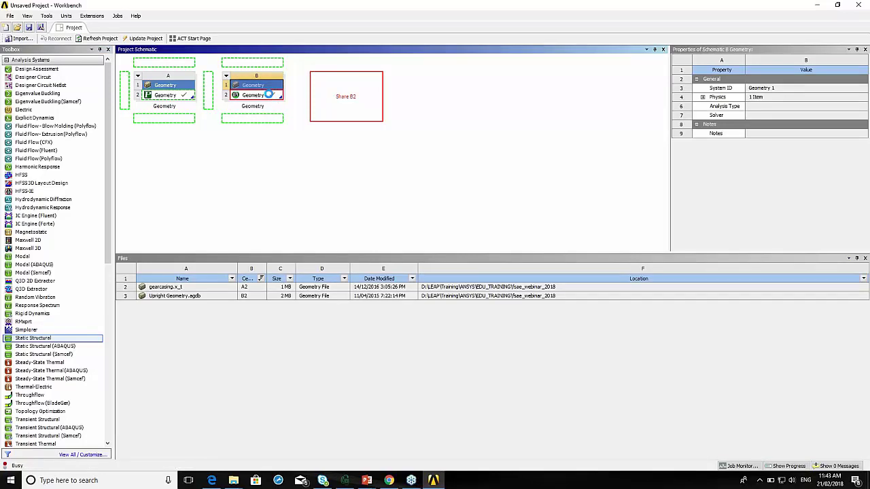
{"action": "left_click", "coordinate": [333, 115]}
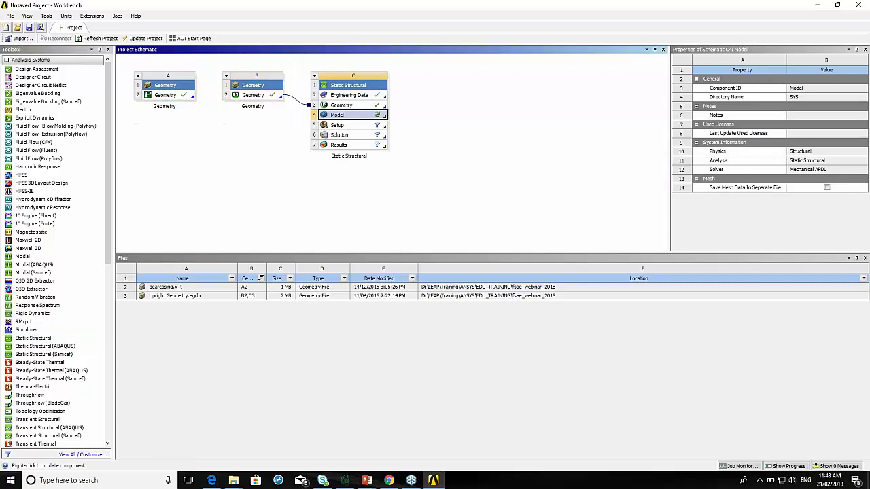
{"action": "right_click", "coordinate": [332, 115]}
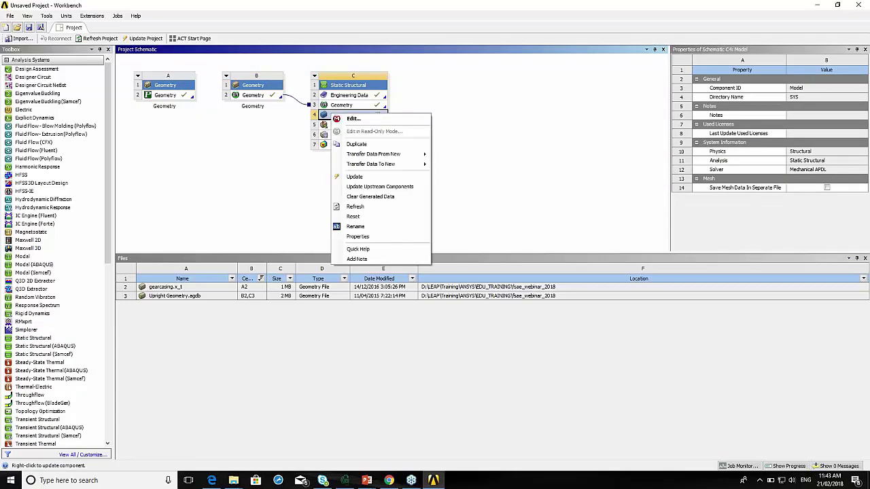
{"action": "left_click", "coordinate": [353, 119]}
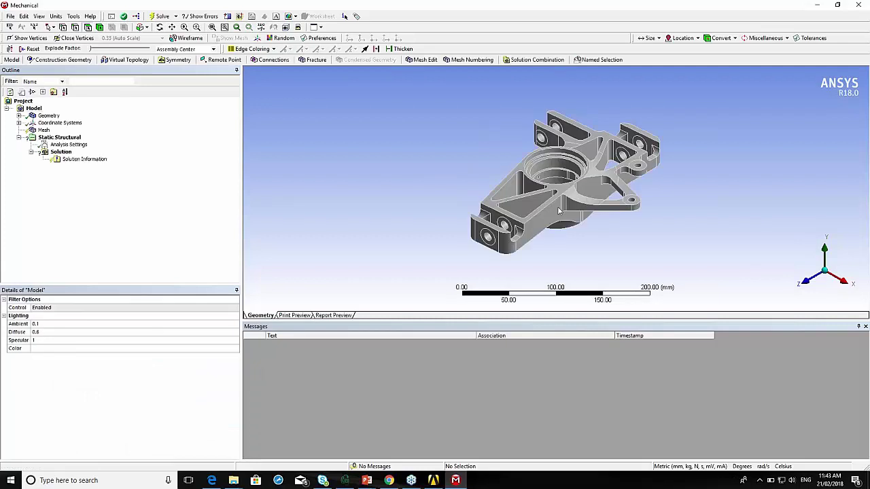
Turn the upright to a standing view and enlarge the graphics area by shrinking the Messages pane.
{"action": "middle_click_drag", "start_coordinate": [546, 202], "coordinate": [449, 155]}
{"action": "scroll", "coordinate": [544, 153], "scroll_direction": "down", "scroll_amount": 2}
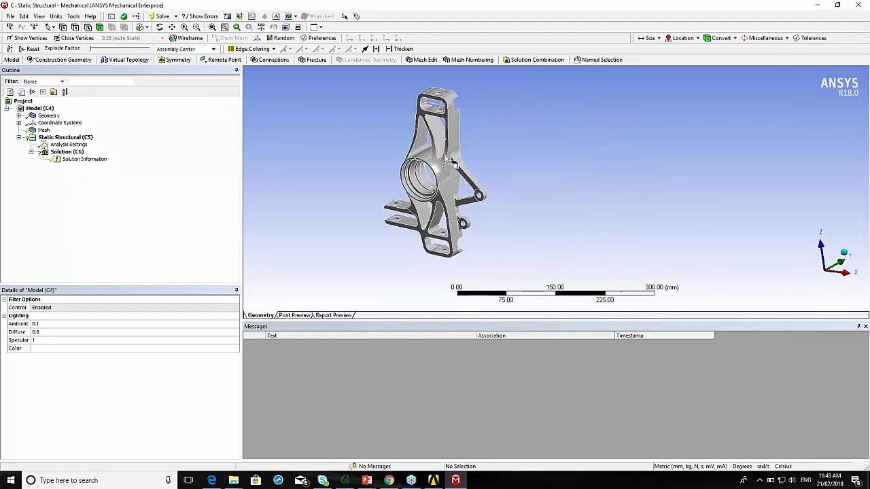
{"action": "middle_click_drag", "start_coordinate": [441, 167], "coordinate": [443, 167]}
{"action": "scroll", "coordinate": [443, 167], "scroll_direction": "up", "scroll_amount": 3}
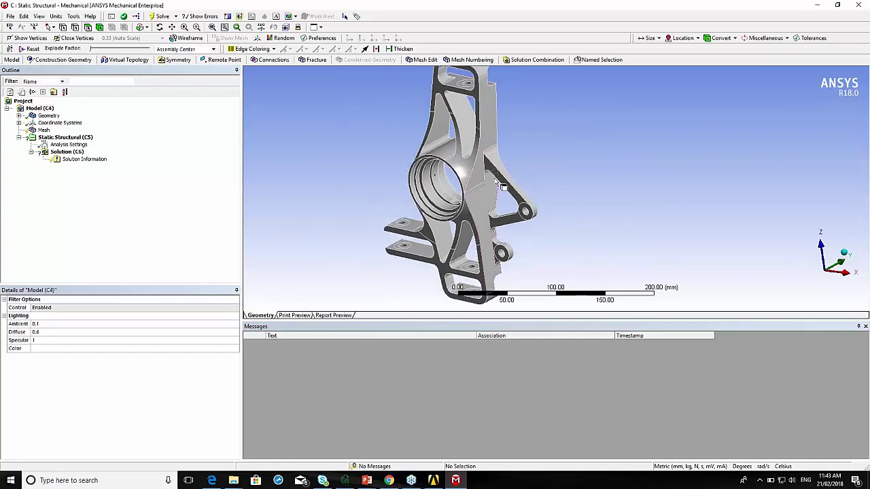
{"action": "middle_click_drag", "start_coordinate": [500, 185], "coordinate": [401, 182]}
{"action": "scroll", "coordinate": [451, 192], "scroll_direction": "down", "scroll_amount": 1}
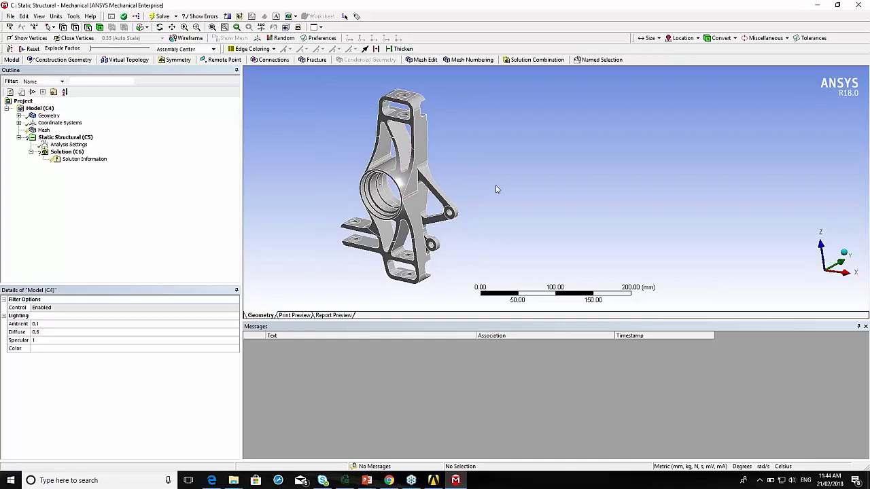
{"action": "scroll", "coordinate": [440, 188], "scroll_direction": "up", "scroll_amount": 2}
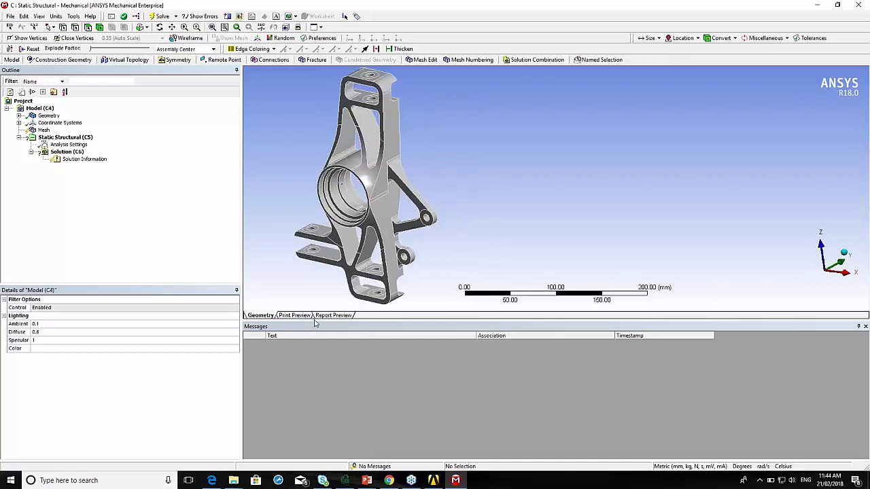
{"action": "left_click_drag", "start_coordinate": [360, 319], "coordinate": [375, 394]}
{"action": "left_click_drag", "start_coordinate": [454, 225], "coordinate": [521, 211]}
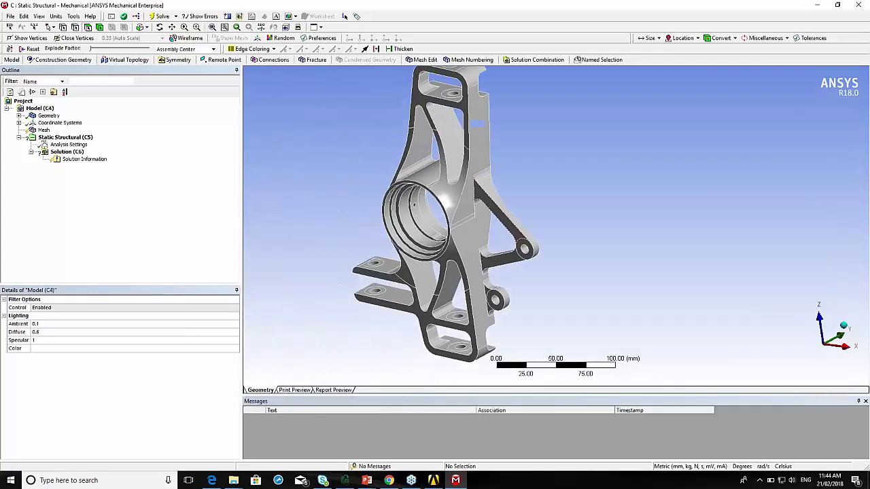
Examine the upright's central bearing bore and the holes of its two side lugs by selecting their faces.
{"action": "middle_click_drag", "start_coordinate": [439, 267], "coordinate": [600, 267]}
{"action": "left_click", "coordinate": [464, 216]}
{"action": "middle_click_drag", "start_coordinate": [481, 231], "coordinate": [506, 235]}
{"action": "middle_click_drag", "start_coordinate": [431, 214], "coordinate": [594, 241]}
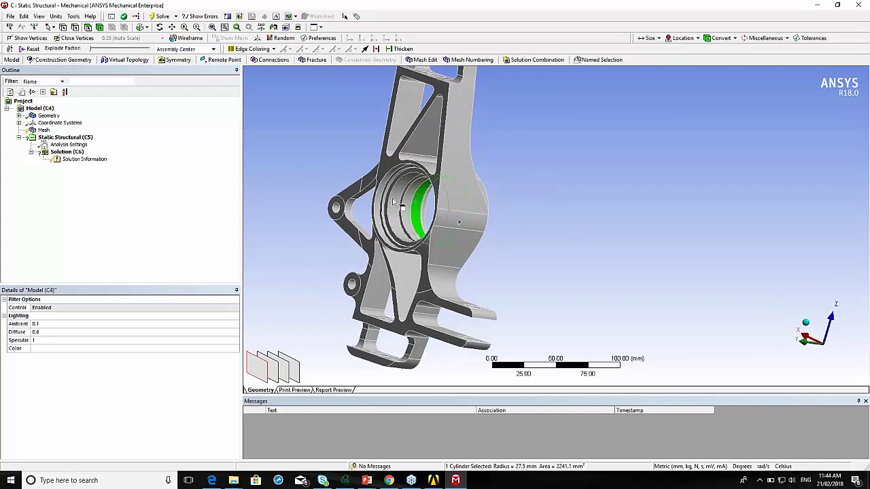
{"action": "left_click", "coordinate": [351, 284]}
{"action": "left_click", "coordinate": [336, 208], "text": "ctrl"}
{"action": "middle_click_drag", "start_coordinate": [393, 231], "coordinate": [317, 242]}
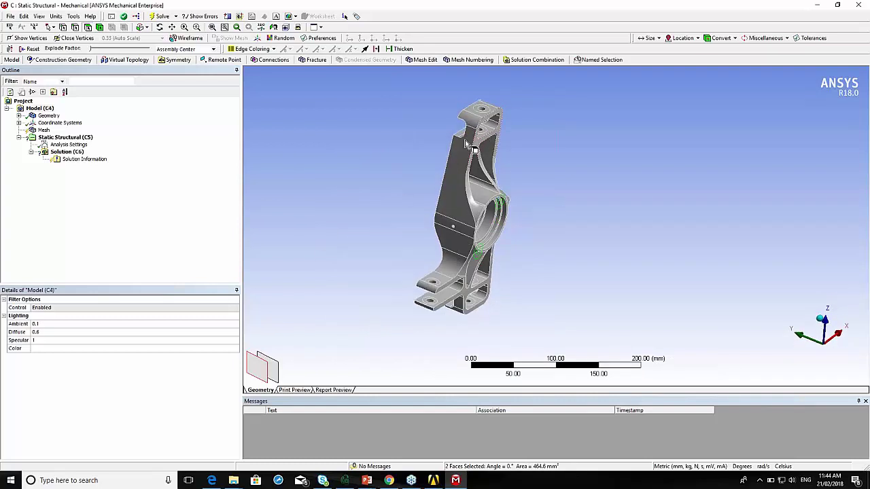
Expand the geometry and review the definition and material details of the Upright Geometry Final-1 body.
{"action": "left_click", "coordinate": [47, 115]}
{"action": "left_click", "coordinate": [19, 115]}
{"action": "left_click", "coordinate": [64, 123]}
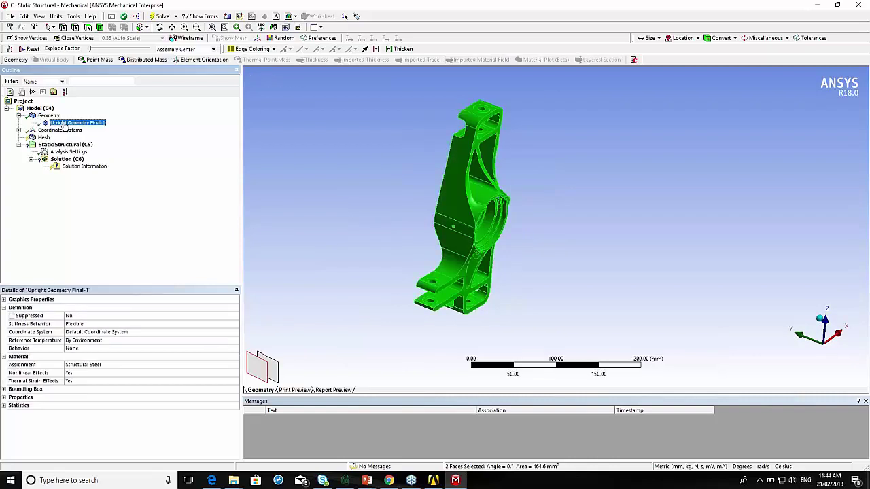
{"action": "middle_click_drag", "start_coordinate": [468, 198], "coordinate": [484, 187]}
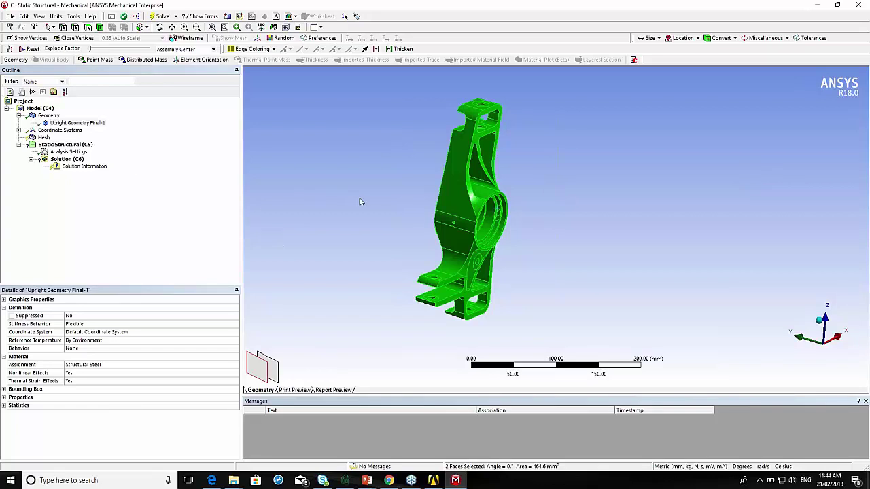
Generate the upright's mesh with the default settings.
{"action": "left_click", "coordinate": [42, 138]}
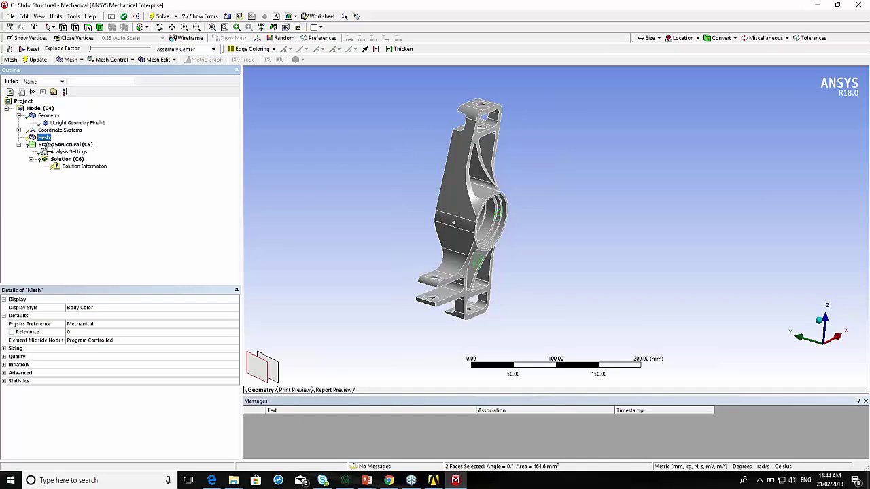
{"action": "right_click", "coordinate": [38, 137]}
{"action": "left_click", "coordinate": [68, 169]}
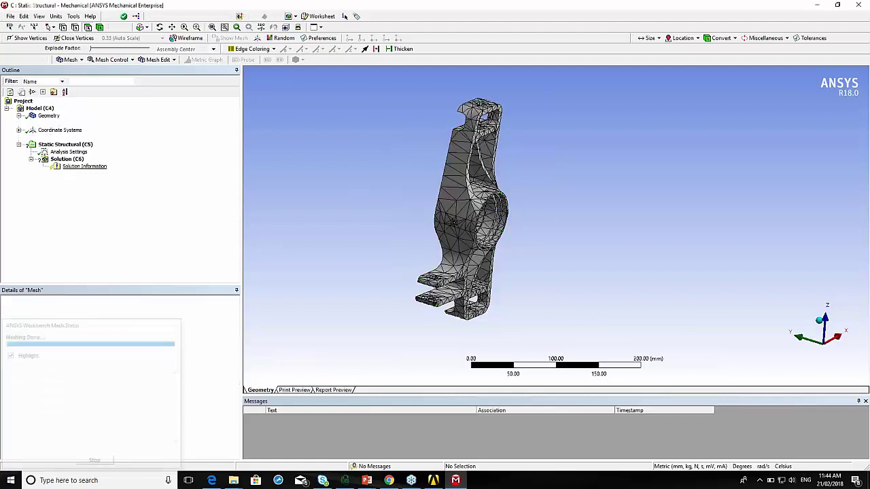
Examine the default mesh on the upright's frame, central bore and lugs from several angles and distances.
{"action": "middle_click_drag", "start_coordinate": [382, 169], "coordinate": [322, 181]}
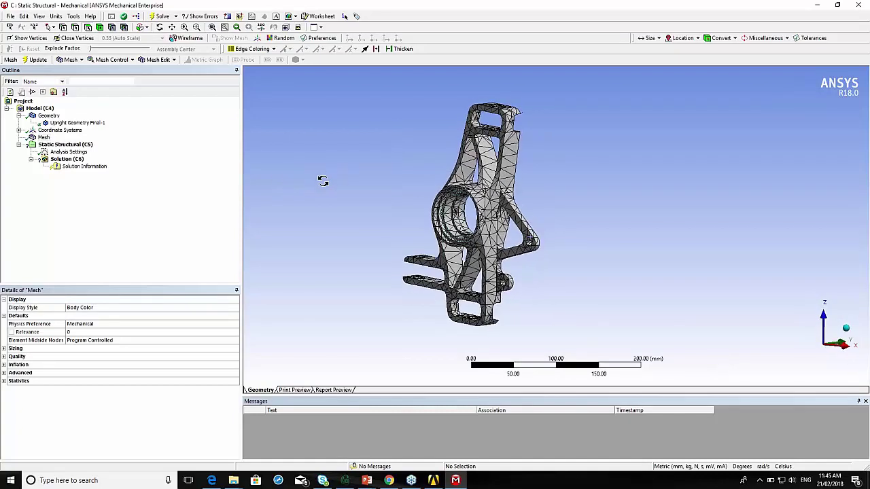
{"action": "scroll", "coordinate": [518, 177], "scroll_direction": "up", "scroll_amount": 1}
{"action": "scroll", "coordinate": [464, 210], "scroll_direction": "up", "scroll_amount": 4}
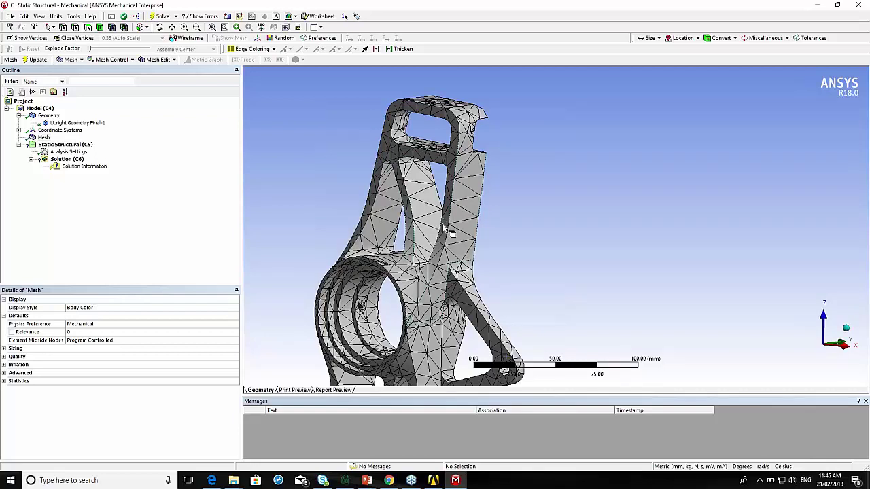
{"action": "scroll", "coordinate": [446, 229], "scroll_direction": "down", "scroll_amount": 4}
{"action": "middle_click_drag", "start_coordinate": [447, 230], "coordinate": [447, 140], "text": "ctrl"}
{"action": "middle_click_drag", "start_coordinate": [500, 187], "coordinate": [515, 210]}
{"action": "scroll", "coordinate": [506, 207], "scroll_direction": "up", "scroll_amount": 1}
{"action": "scroll", "coordinate": [506, 206], "scroll_direction": "down", "scroll_amount": 2}
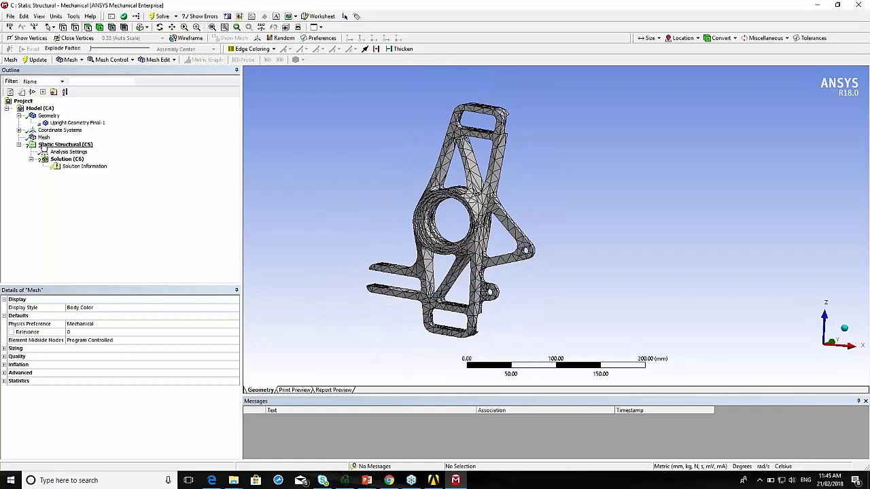
Set the mesh sizing's Size Function to Uniform and regenerate the mesh.
{"action": "left_click", "coordinate": [44, 137]}
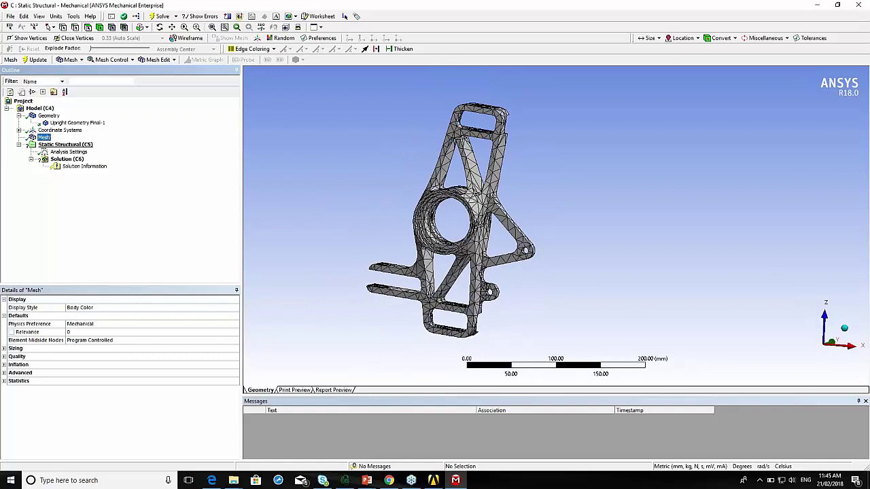
{"action": "left_click", "coordinate": [4, 349]}
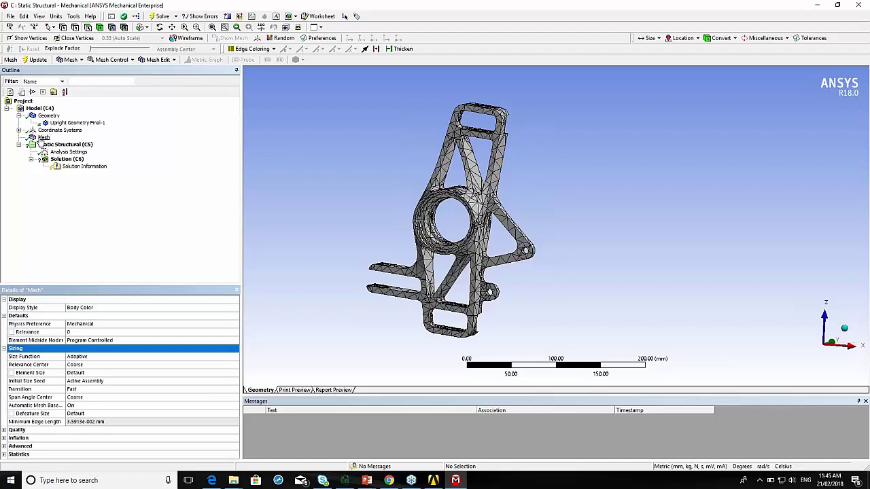
{"action": "left_click", "coordinate": [139, 357]}
{"action": "left_click", "coordinate": [234, 358]}
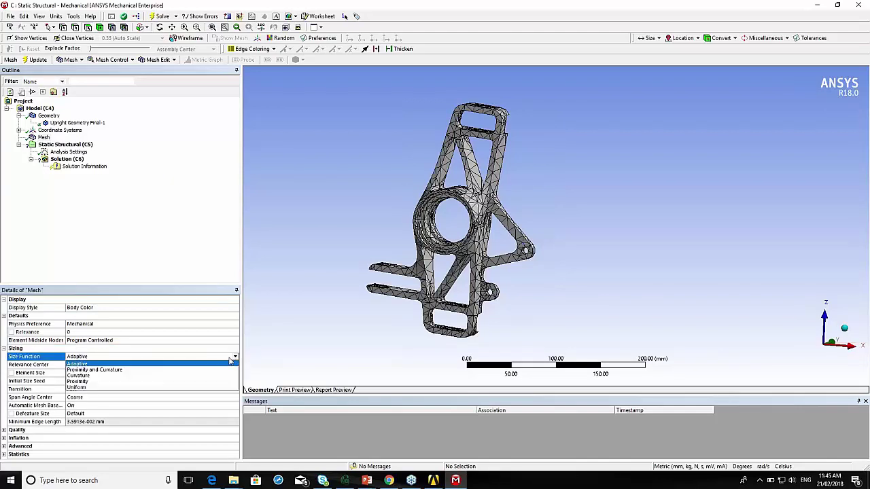
{"action": "left_click", "coordinate": [76, 387]}
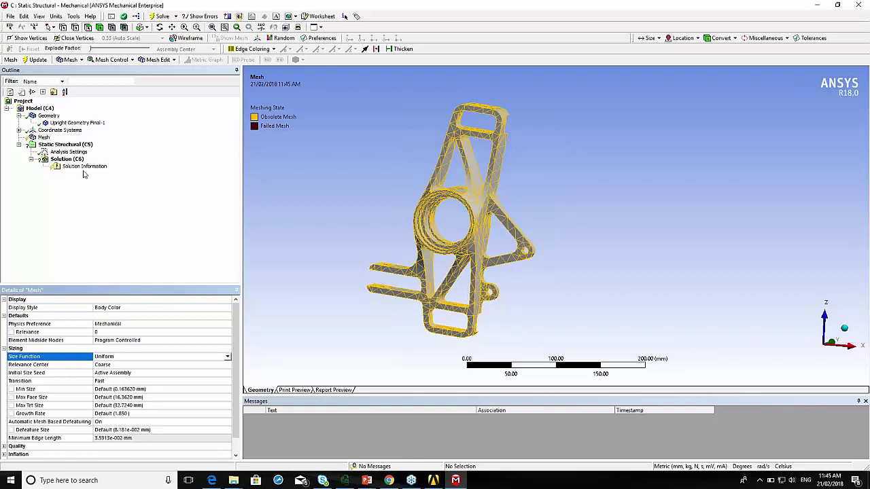
{"action": "right_click", "coordinate": [44, 137]}
{"action": "left_click", "coordinate": [73, 170]}
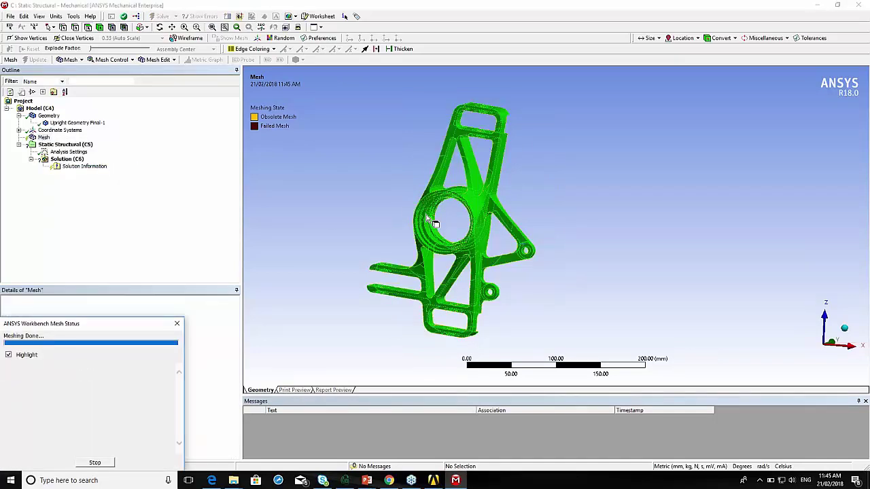
Examine how the uniform mesh represents the rounded end of the triangular side arm and the lower lug.
{"action": "middle_click_drag", "start_coordinate": [478, 195], "coordinate": [539, 282]}
{"action": "scroll", "coordinate": [497, 277], "scroll_direction": "up", "scroll_amount": 3}
{"action": "scroll", "coordinate": [496, 277], "scroll_direction": "up", "scroll_amount": 4}
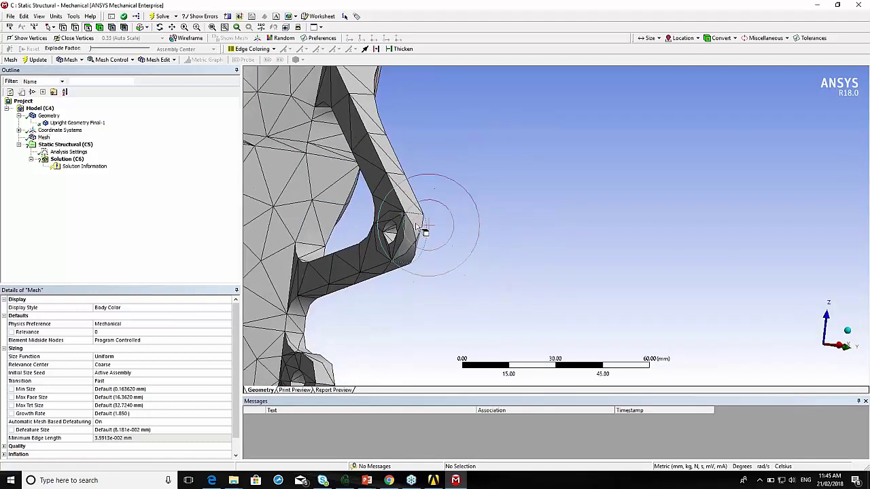
{"action": "left_click", "coordinate": [420, 243]}
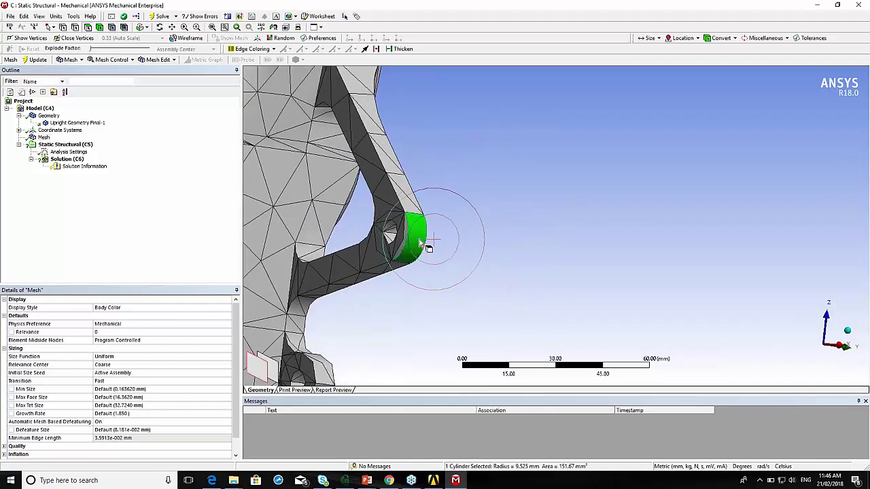
{"action": "middle_click_drag", "start_coordinate": [472, 252], "coordinate": [578, 261]}
{"action": "scroll", "coordinate": [522, 245], "scroll_direction": "down", "scroll_amount": 2}
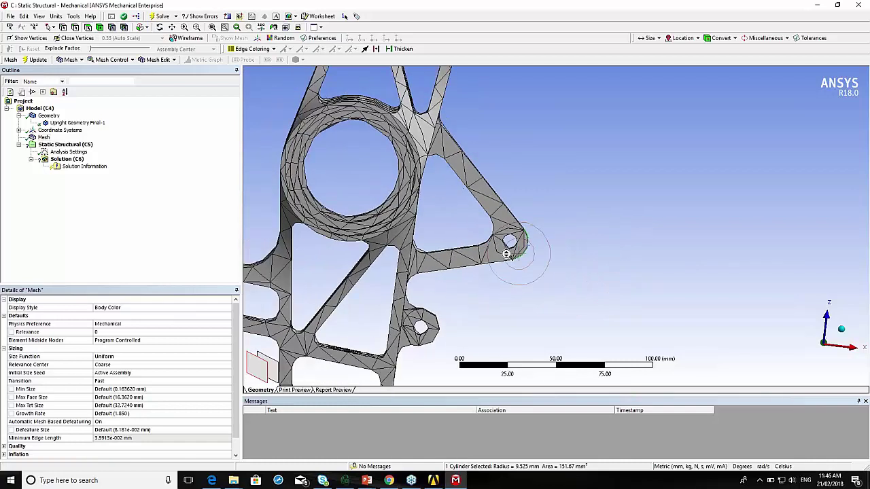
{"action": "scroll", "coordinate": [517, 246], "scroll_direction": "down", "scroll_amount": 1}
{"action": "scroll", "coordinate": [503, 251], "scroll_direction": "down", "scroll_amount": 1}
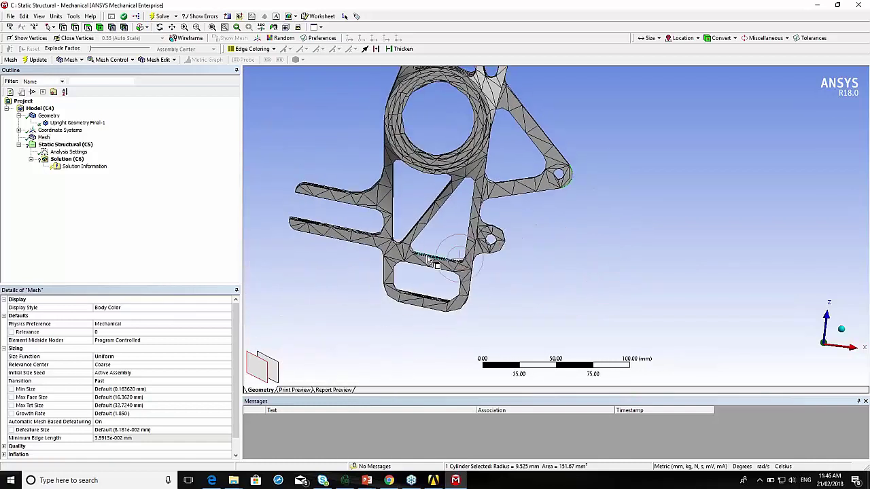
Insert a mesh sizing control and scope it to the entire upright body.
{"action": "left_click", "coordinate": [44, 138]}
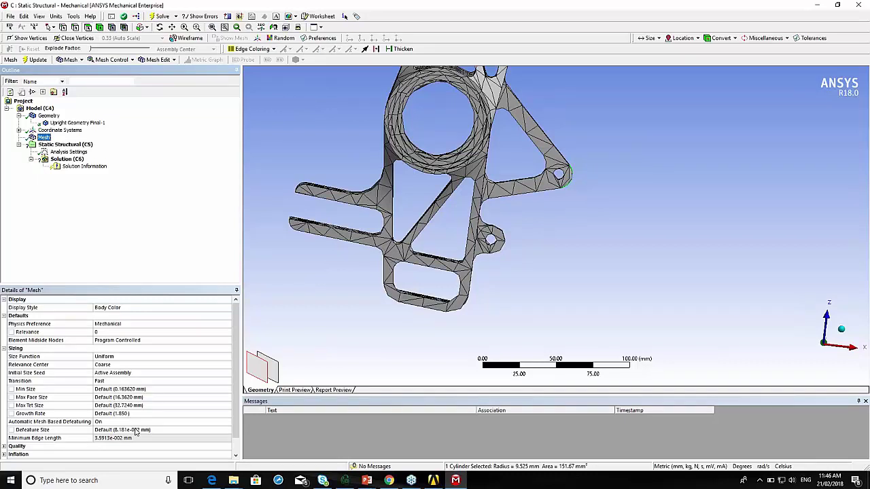
{"action": "left_click", "coordinate": [119, 359]}
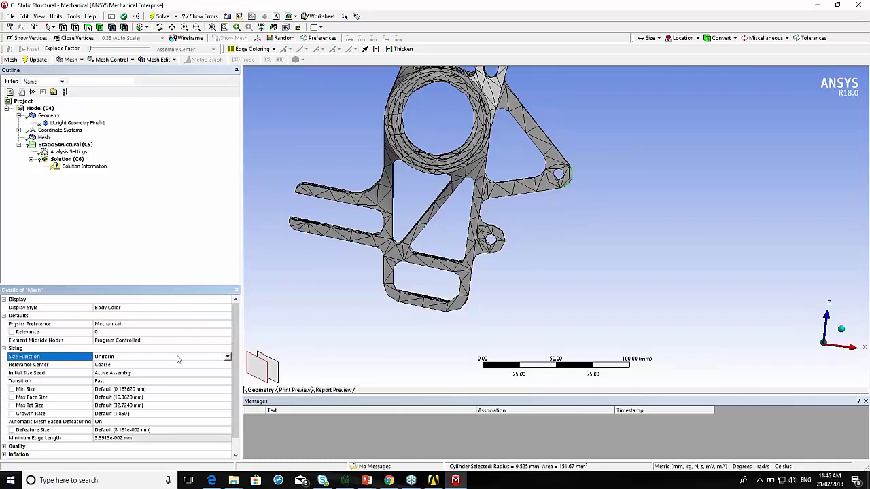
{"action": "right_click", "coordinate": [39, 139]}
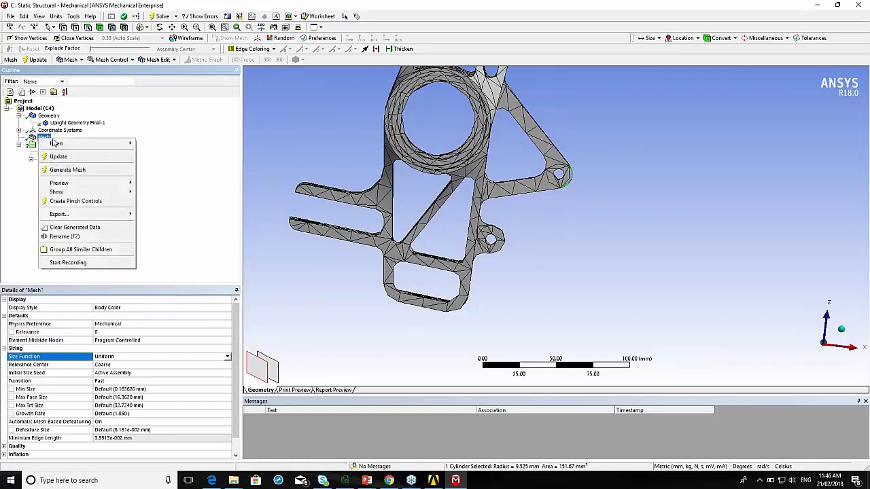
{"action": "mouse_move", "coordinate": [107, 144]}
{"action": "left_click", "coordinate": [149, 143]}
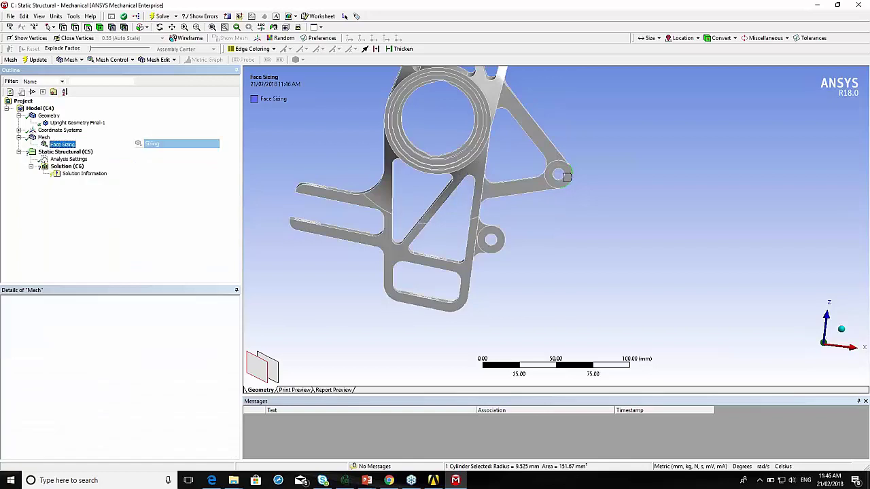
{"action": "left_click", "coordinate": [100, 28]}
{"action": "left_click", "coordinate": [495, 122]}
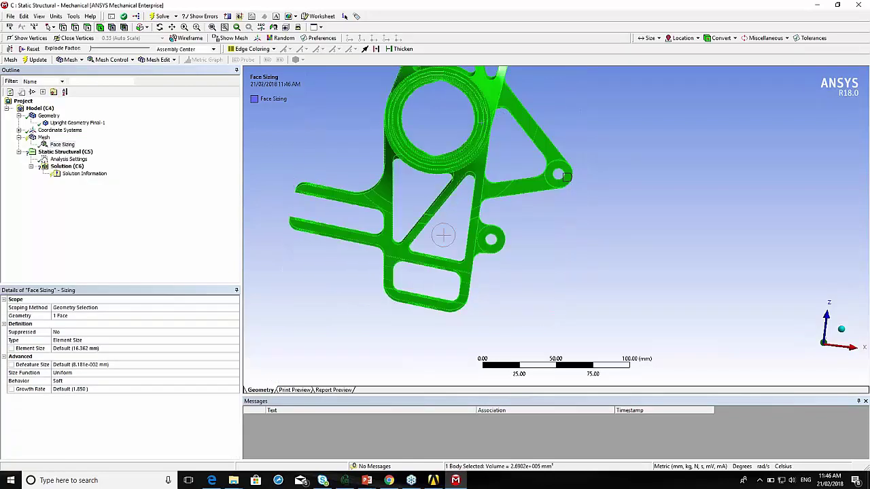
{"action": "left_click", "coordinate": [68, 316]}
{"action": "left_click", "coordinate": [68, 316]}
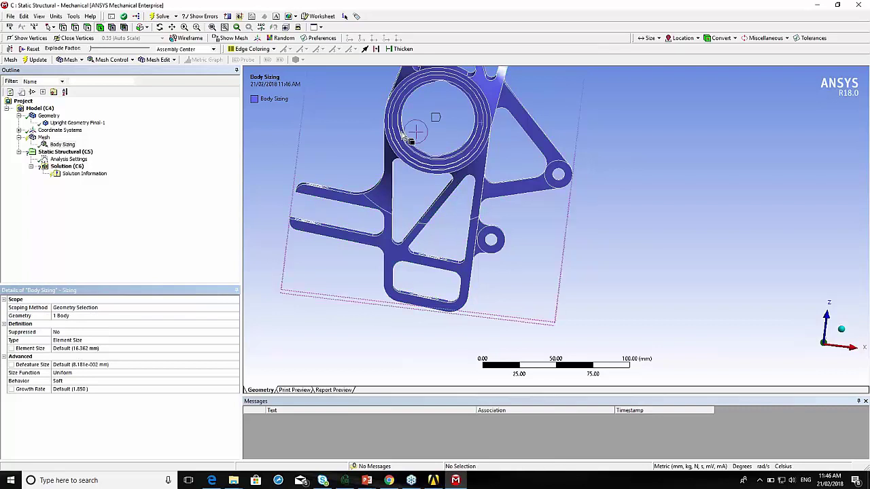
Examine the upright's geometry at the lower lug, the triangular side arm and the stepped central bore.
{"action": "scroll", "coordinate": [469, 231], "scroll_direction": "up", "scroll_amount": 5}
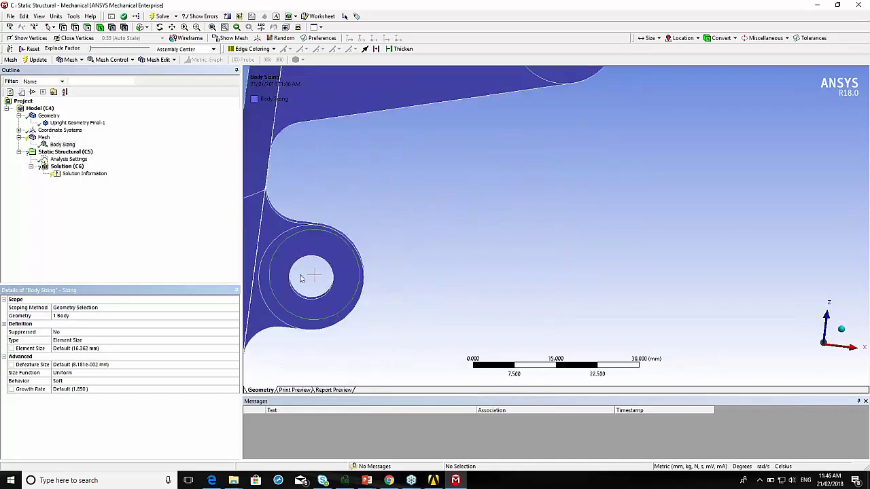
{"action": "scroll", "coordinate": [301, 279], "scroll_direction": "down", "scroll_amount": 5}
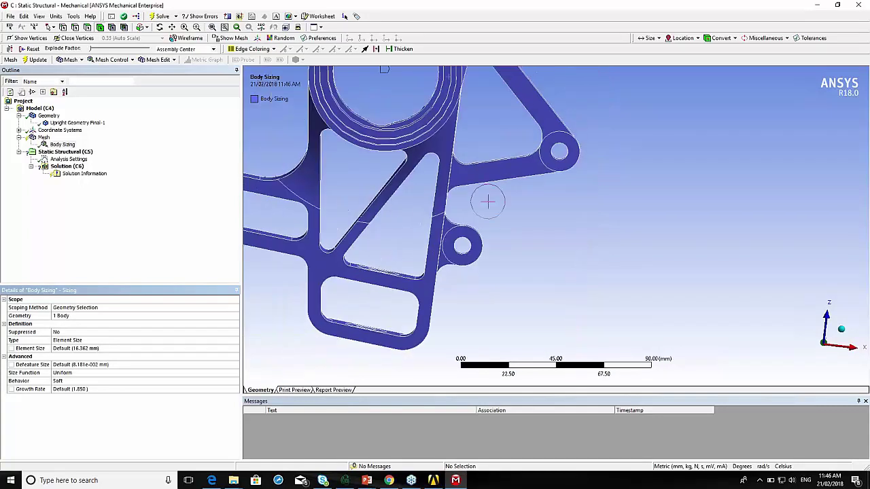
{"action": "middle_click_drag", "start_coordinate": [576, 180], "coordinate": [534, 191]}
{"action": "middle_click_drag", "start_coordinate": [455, 183], "coordinate": [401, 234], "text": "ctrl"}
{"action": "scroll", "coordinate": [391, 240], "scroll_direction": "up", "scroll_amount": 3}
{"action": "scroll", "coordinate": [378, 246], "scroll_direction": "up", "scroll_amount": 3}
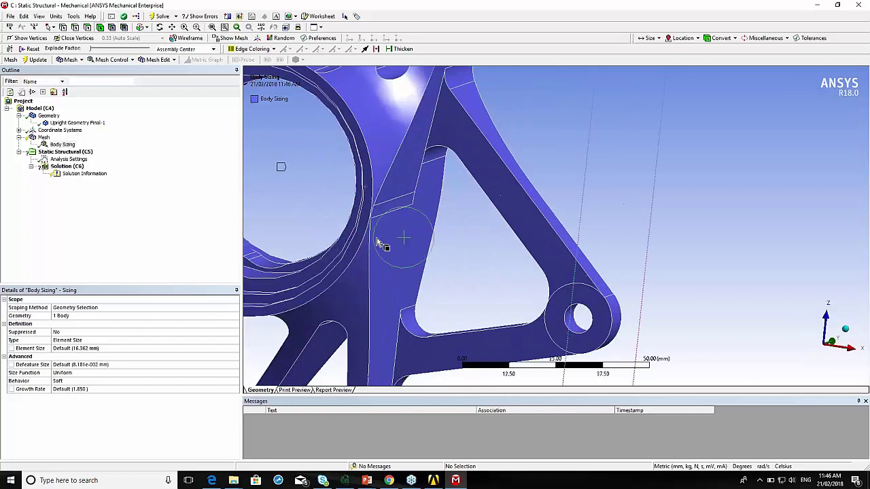
{"action": "middle_click_drag", "start_coordinate": [359, 227], "coordinate": [565, 204], "text": "ctrl"}
{"action": "scroll", "coordinate": [478, 237], "scroll_direction": "up", "scroll_amount": 2}
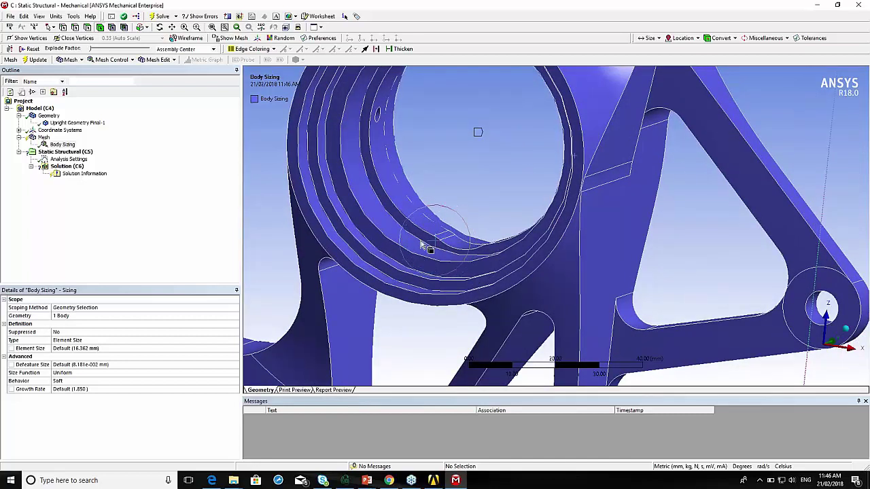
Compare the mesh with the geometry in the central bore, selecting the small cylindrical faces on its inner wall for inspection.
{"action": "left_click", "coordinate": [44, 138]}
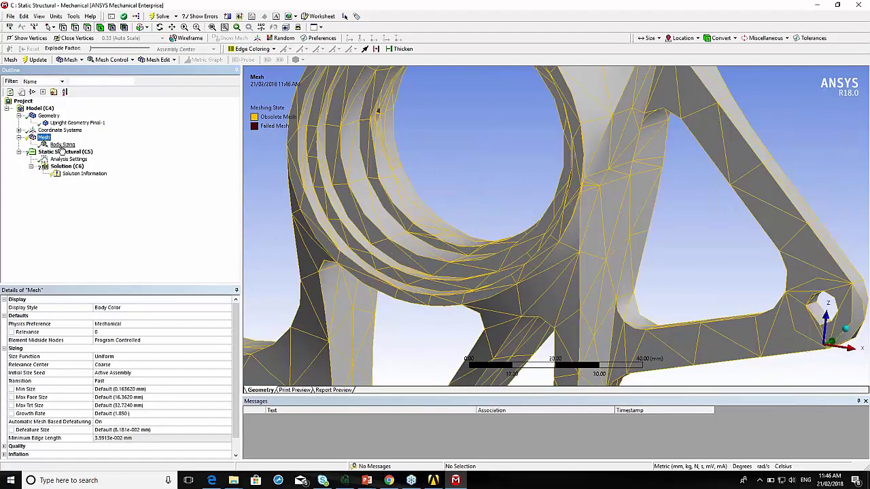
{"action": "left_click", "coordinate": [48, 116]}
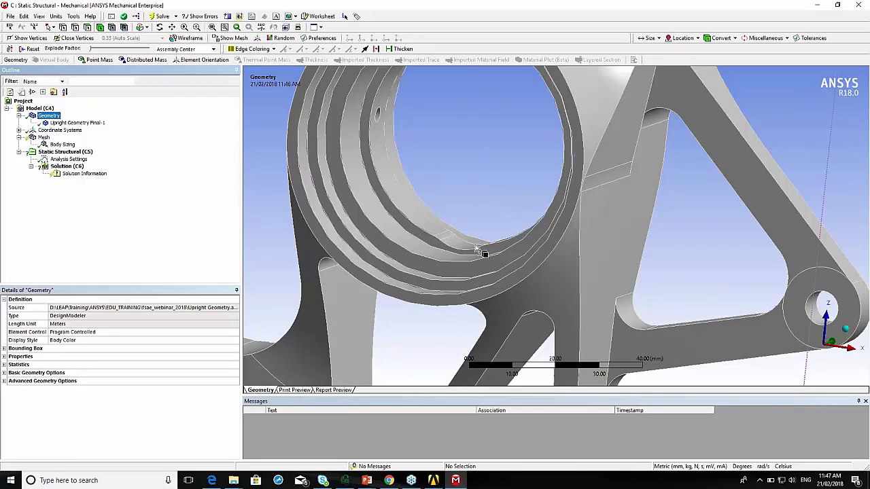
{"action": "left_click", "coordinate": [460, 247]}
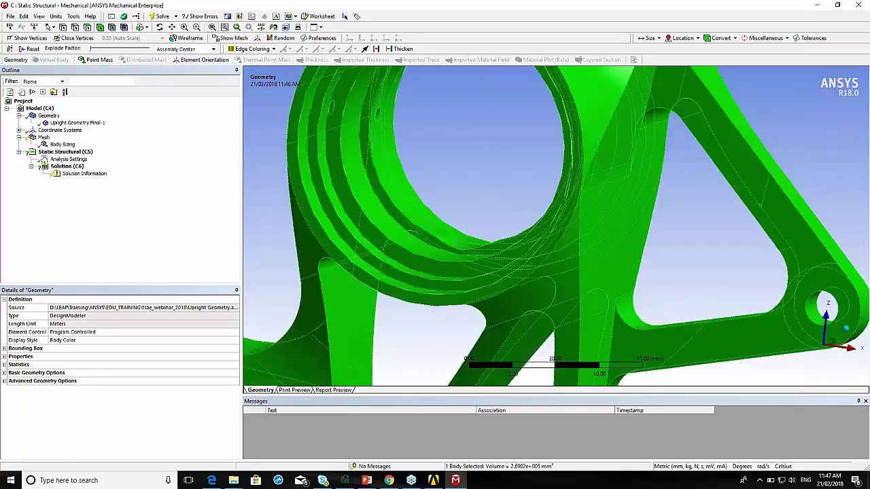
{"action": "left_click", "coordinate": [88, 28]}
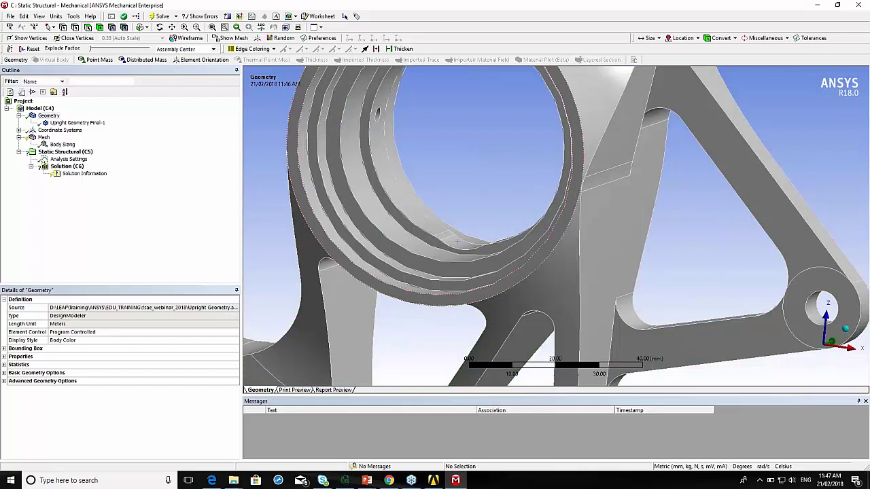
{"action": "left_click", "coordinate": [450, 243]}
{"action": "left_click", "coordinate": [444, 240], "text": "ctrl"}
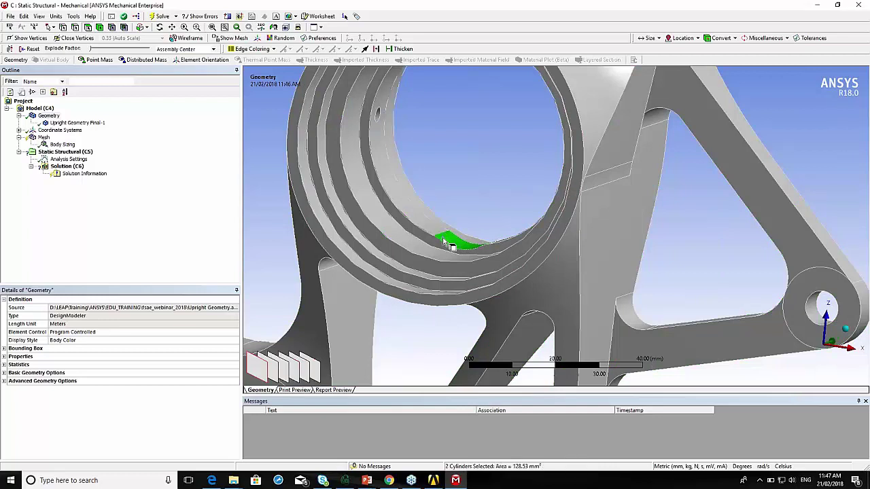
{"action": "middle_click_drag", "start_coordinate": [479, 250], "coordinate": [461, 249]}
{"action": "left_click", "coordinate": [486, 243], "text": "ctrl"}
{"action": "left_click", "coordinate": [44, 137]}
{"action": "middle_click_drag", "start_coordinate": [494, 210], "coordinate": [537, 242]}
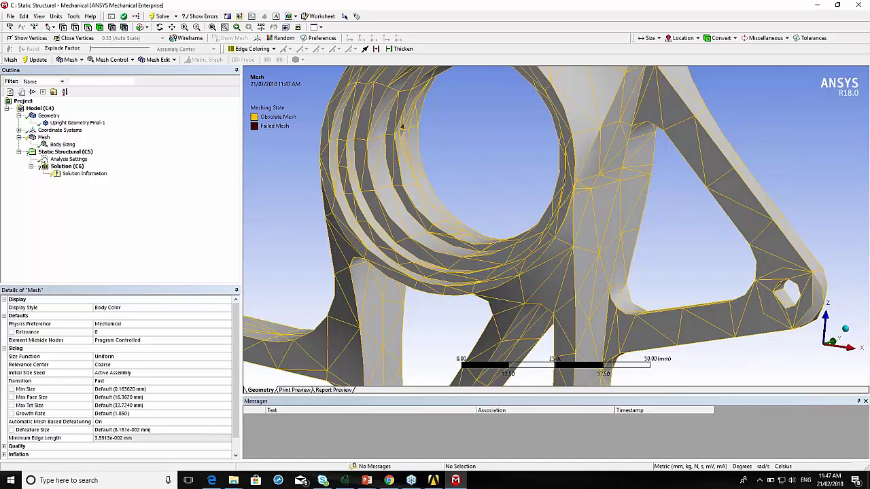
Set the body sizing's element size to 3.5 mm and regenerate the mesh.
{"action": "left_click", "coordinate": [62, 145]}
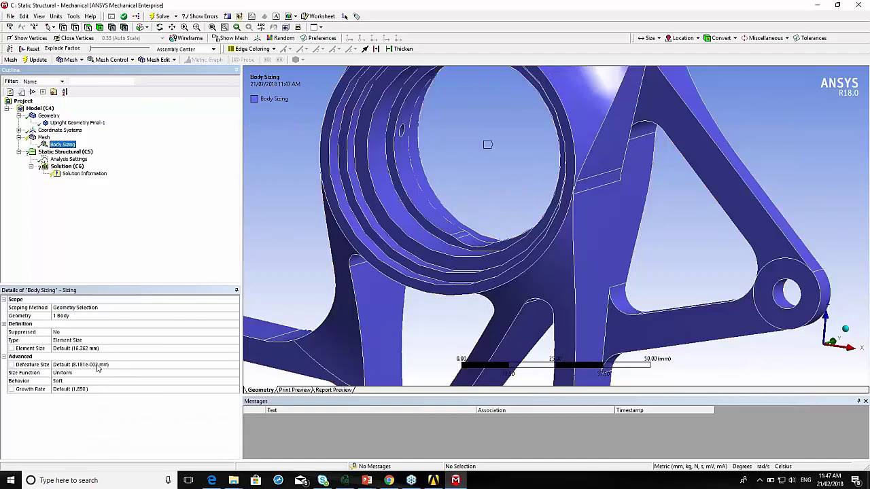
{"action": "left_click", "coordinate": [87, 350]}
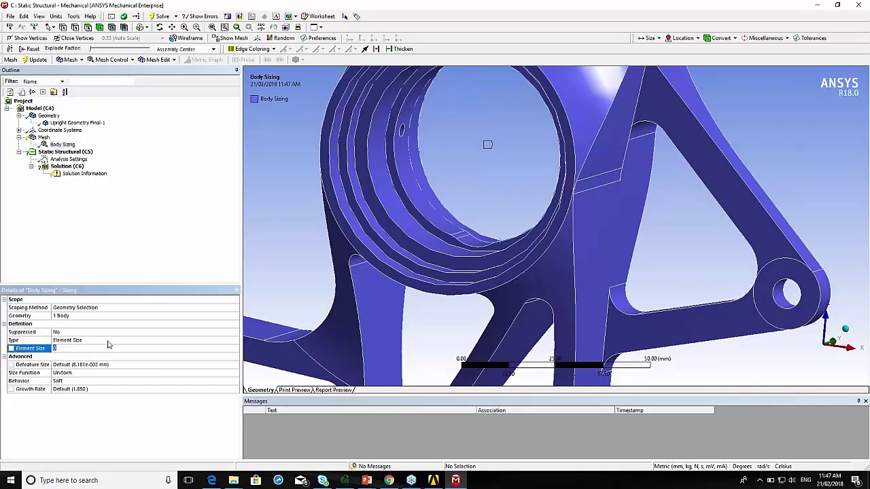
{"action": "type", "text": "3.5"}
{"action": "key", "text": "Return"}
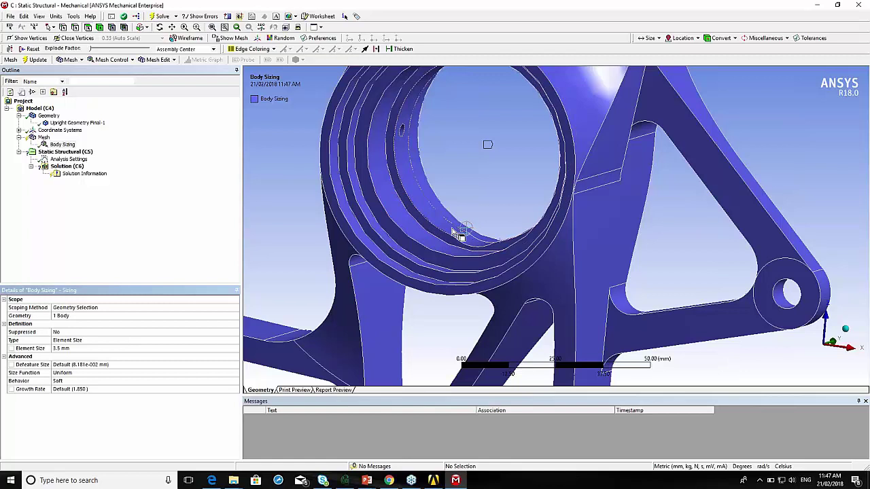
{"action": "left_click", "coordinate": [44, 137]}
{"action": "right_click", "coordinate": [43, 138]}
{"action": "left_click", "coordinate": [70, 170]}
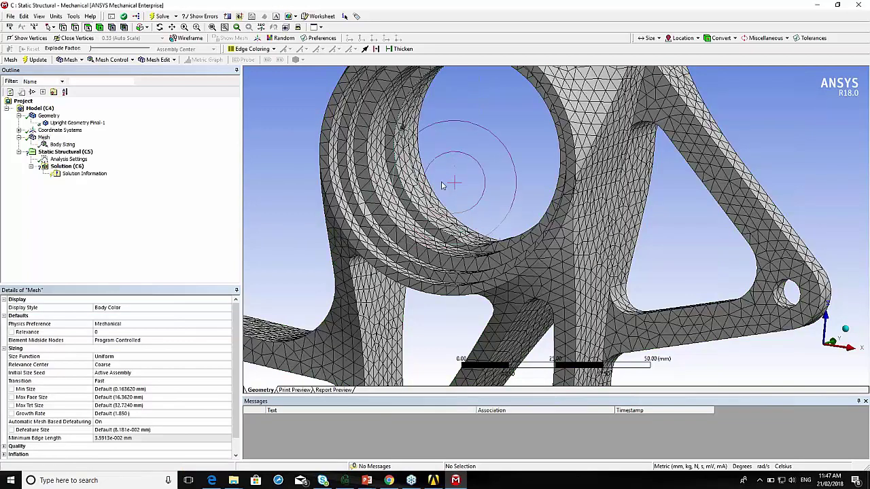
Examine how the refined mesh represents the central bore and the lower lug with its hole.
{"action": "middle_click_drag", "start_coordinate": [445, 184], "coordinate": [451, 299]}
{"action": "scroll", "coordinate": [520, 224], "scroll_direction": "down", "scroll_amount": 7}
{"action": "middle_click_drag", "start_coordinate": [512, 236], "coordinate": [479, 146], "text": "ctrl"}
{"action": "scroll", "coordinate": [527, 302], "scroll_direction": "up", "scroll_amount": 5}
{"action": "scroll", "coordinate": [522, 326], "scroll_direction": "up", "scroll_amount": 5}
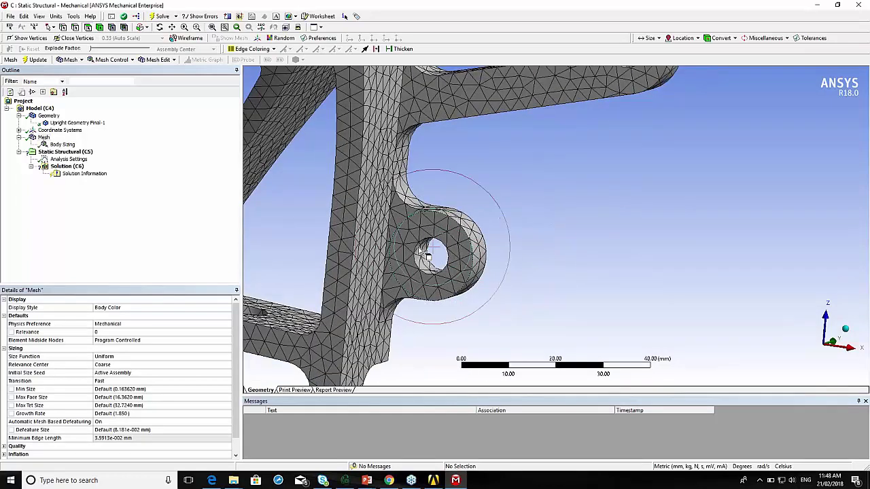
{"action": "scroll", "coordinate": [442, 255], "scroll_direction": "down", "scroll_amount": 6}
{"action": "middle_click_drag", "start_coordinate": [464, 233], "coordinate": [465, 334], "text": "ctrl"}
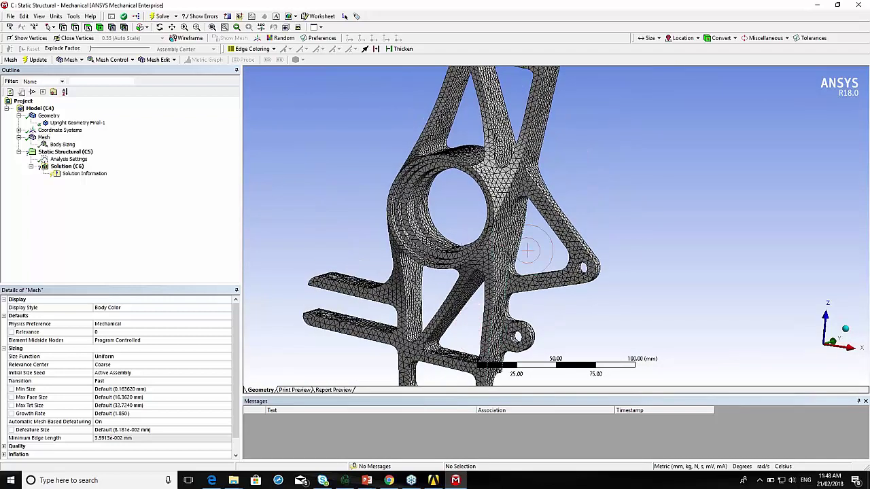
Examine the refined mesh across the frame, the bore and the mounting arms from several angles and distances.
{"action": "middle_click_drag", "start_coordinate": [560, 199], "coordinate": [449, 268]}
{"action": "scroll", "coordinate": [479, 190], "scroll_direction": "up", "scroll_amount": 3}
{"action": "middle_click_drag", "start_coordinate": [466, 184], "coordinate": [503, 235], "text": "ctrl"}
{"action": "scroll", "coordinate": [469, 217], "scroll_direction": "up", "scroll_amount": 6}
{"action": "middle_click_drag", "start_coordinate": [463, 174], "coordinate": [521, 248], "text": "ctrl"}
{"action": "scroll", "coordinate": [516, 248], "scroll_direction": "down", "scroll_amount": 2}
{"action": "scroll", "coordinate": [511, 254], "scroll_direction": "down", "scroll_amount": 3}
{"action": "middle_click_drag", "start_coordinate": [524, 265], "coordinate": [485, 247]}
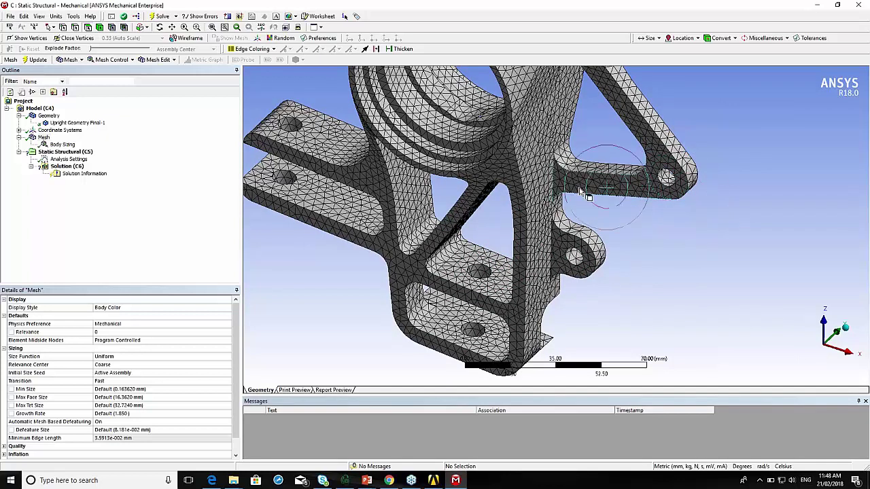
Add a 1.5 mm face sizing to the four fillet faces where the triangular side arm joins the upright's frame.
{"action": "left_click", "coordinate": [43, 138]}
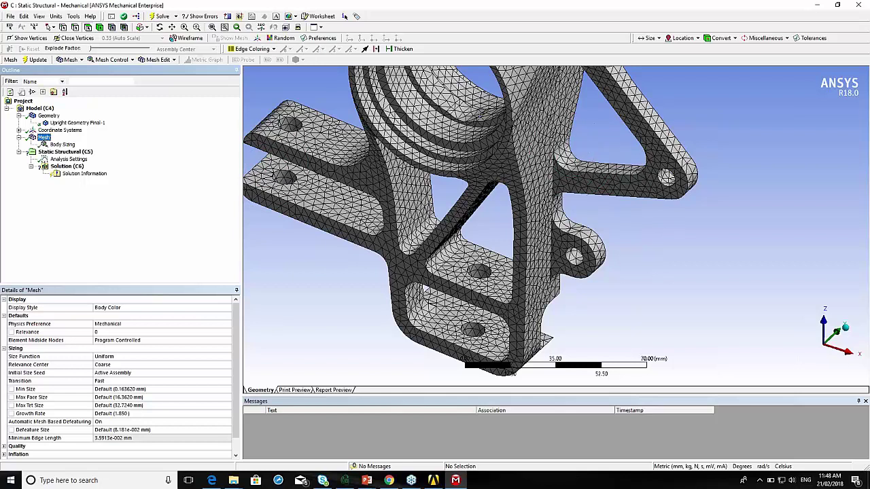
{"action": "left_click", "coordinate": [567, 158]}
{"action": "middle_click_drag", "start_coordinate": [593, 208], "coordinate": [581, 391]}
{"action": "left_click", "coordinate": [563, 191], "text": "ctrl"}
{"action": "left_click", "coordinate": [577, 203], "text": "ctrl"}
{"action": "left_click", "coordinate": [571, 261], "text": "ctrl"}
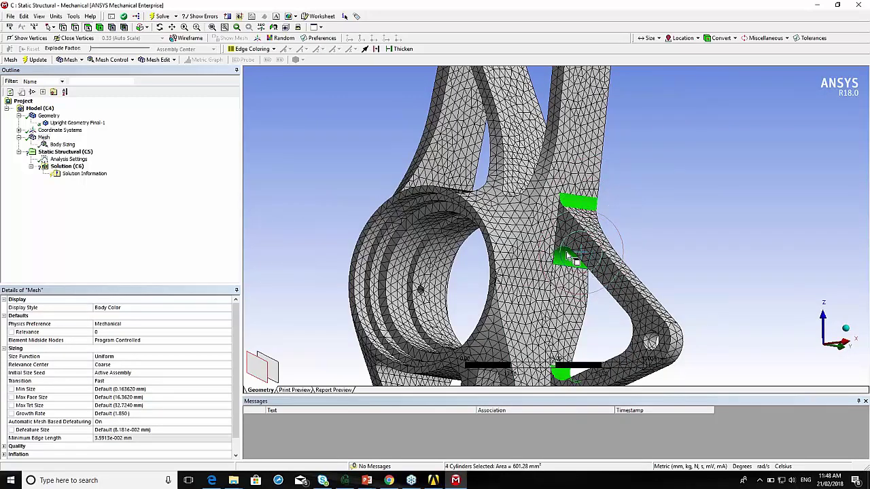
{"action": "right_click", "coordinate": [571, 261]}
{"action": "mouse_move", "coordinate": [588, 20]}
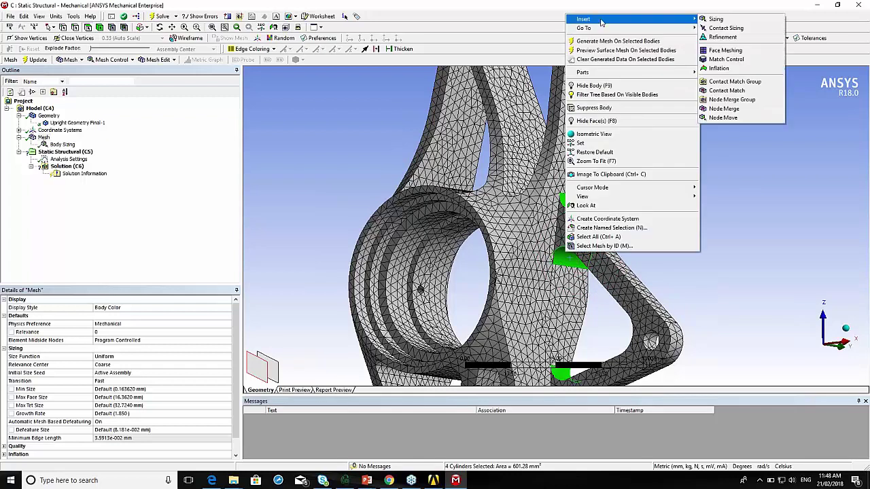
{"action": "left_click", "coordinate": [715, 20]}
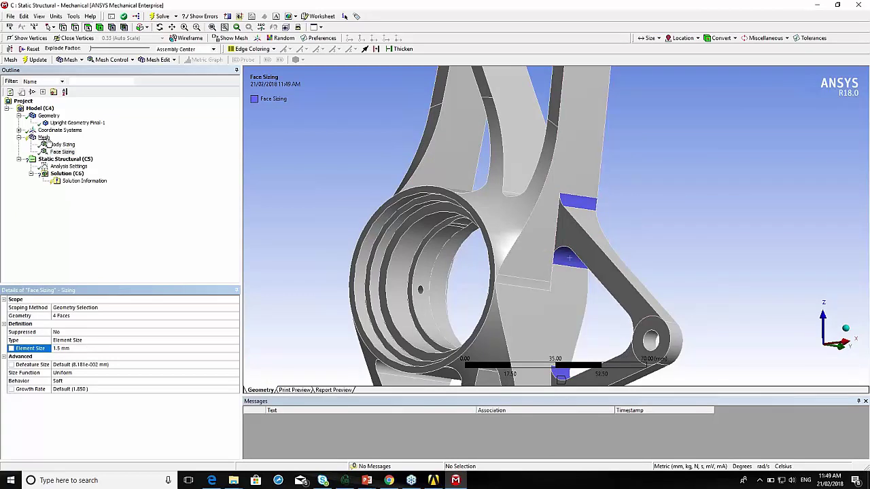
Regenerate the mesh and inspect the local refinement at the triangular arm's fillets.
{"action": "right_click", "coordinate": [45, 138]}
{"action": "left_click", "coordinate": [74, 169]}
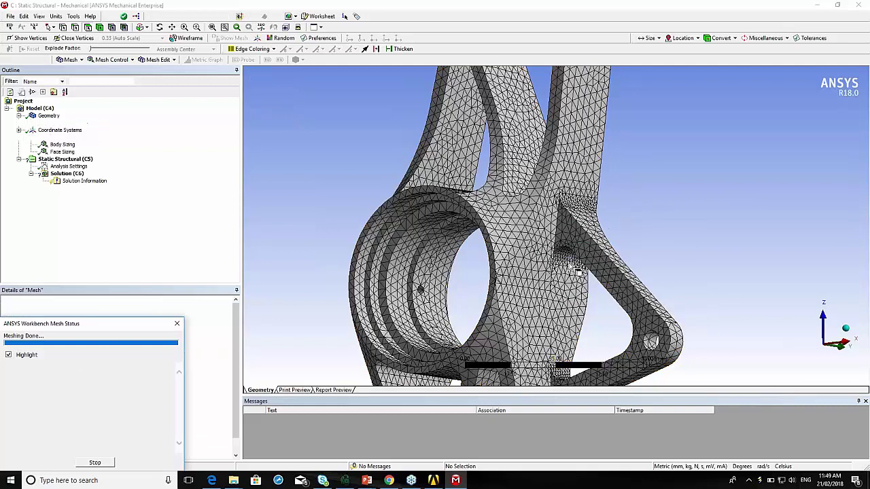
{"action": "middle_click_drag", "start_coordinate": [590, 266], "coordinate": [546, 116]}
{"action": "scroll", "coordinate": [545, 271], "scroll_direction": "up", "scroll_amount": 3}
{"action": "scroll", "coordinate": [546, 273], "scroll_direction": "down", "scroll_amount": 2}
{"action": "scroll", "coordinate": [545, 272], "scroll_direction": "down", "scroll_amount": 1}
{"action": "middle_click_drag", "start_coordinate": [632, 276], "coordinate": [619, 198], "text": "ctrl"}
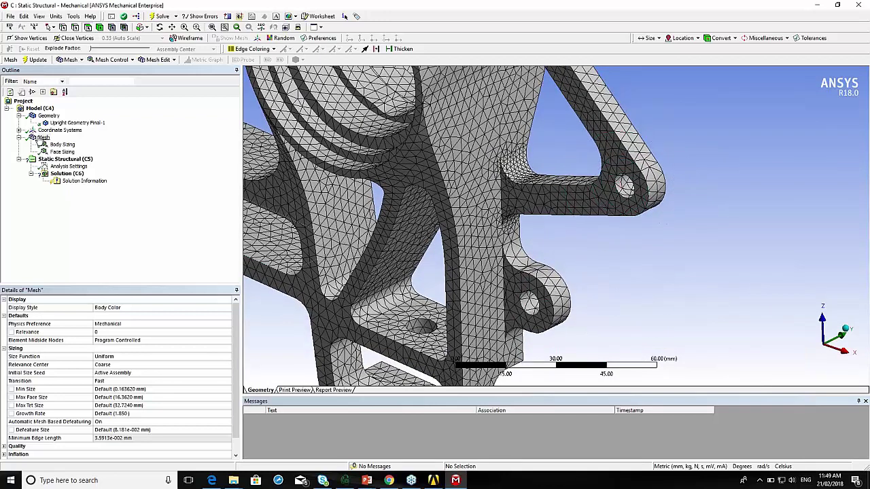
Display the mesh by Element Quality and inspect the quality distribution over the upright.
{"action": "left_click", "coordinate": [38, 137]}
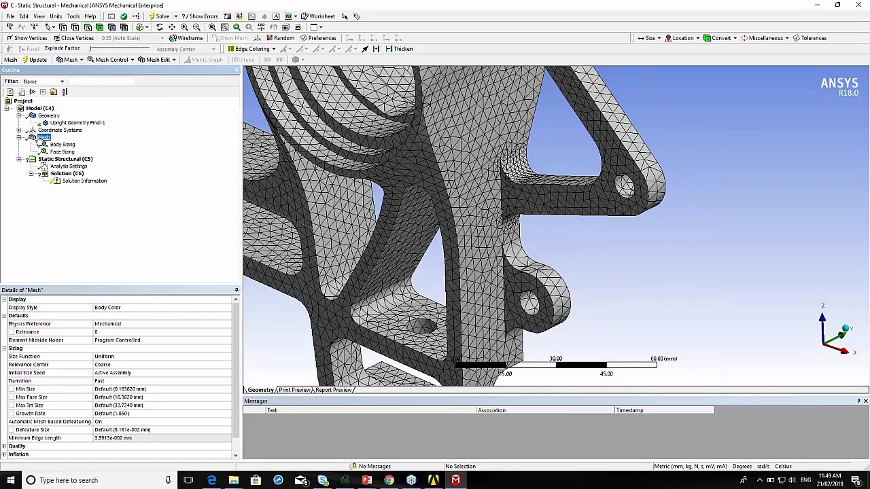
{"action": "left_click", "coordinate": [119, 308]}
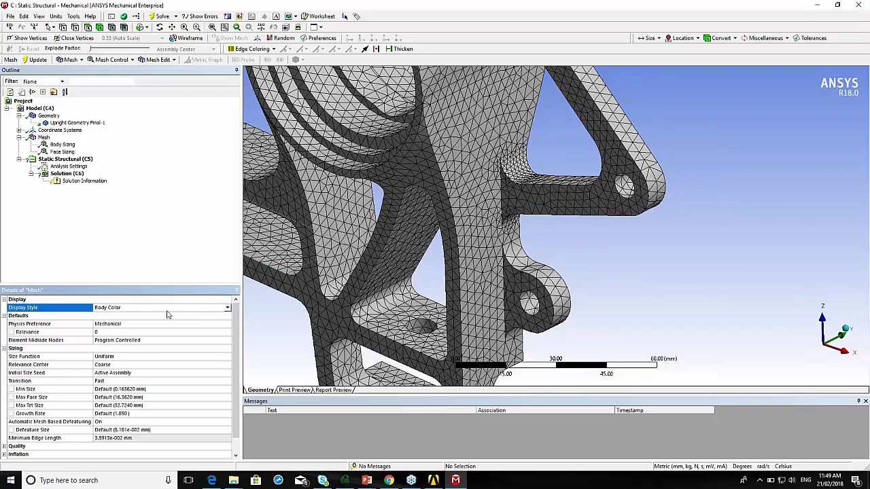
{"action": "left_click", "coordinate": [227, 308]}
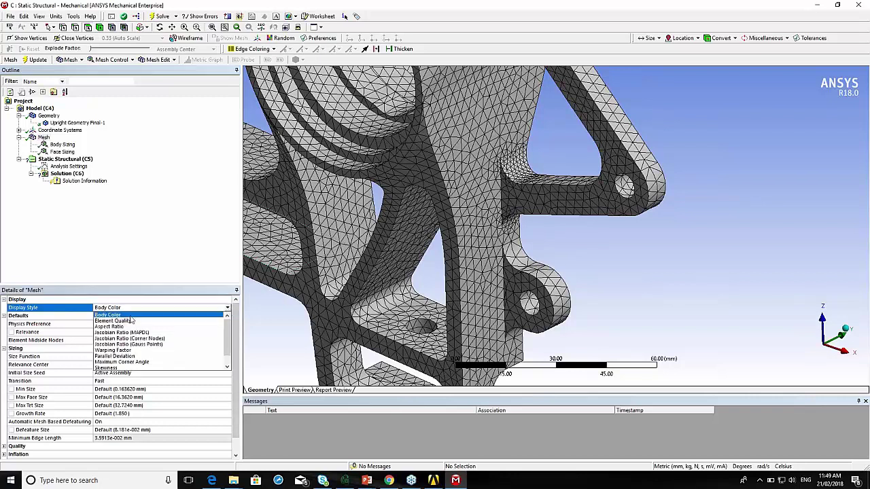
{"action": "left_click", "coordinate": [113, 321]}
{"action": "mouse_move", "coordinate": [395, 233]}
{"action": "middle_mouse_down"}
{"action": "mouse_move", "coordinate": [427, 207]}
{"action": "mouse_move", "coordinate": [454, 248]}
{"action": "mouse_move", "coordinate": [431, 179]}
{"action": "mouse_move", "coordinate": [507, 231]}
{"action": "mouse_move", "coordinate": [573, 225]}
{"action": "mouse_move", "coordinate": [559, 237]}
{"action": "mouse_move", "coordinate": [366, 236]}
{"action": "mouse_move", "coordinate": [394, 234]}
{"action": "middle_mouse_up"}
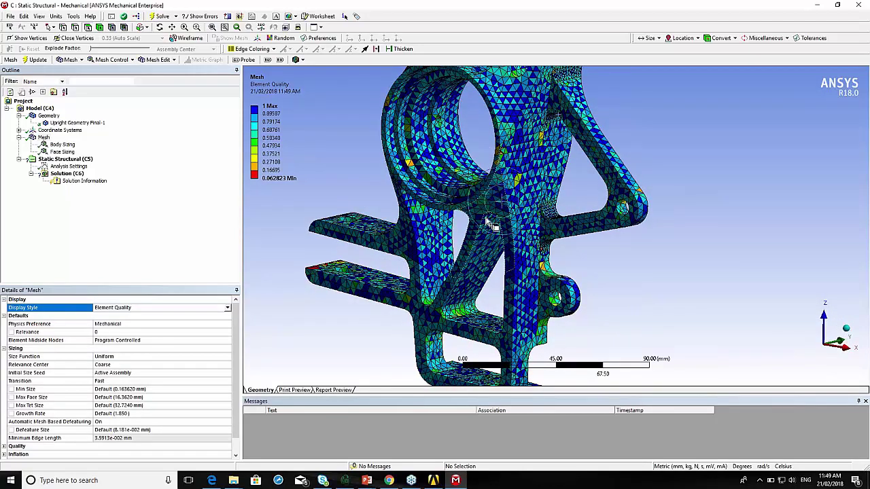
Set the mesh's Display Style back to Body Color and bring the remaining mesh settings into view.
{"action": "left_click", "coordinate": [135, 310]}
{"action": "left_click", "coordinate": [228, 309]}
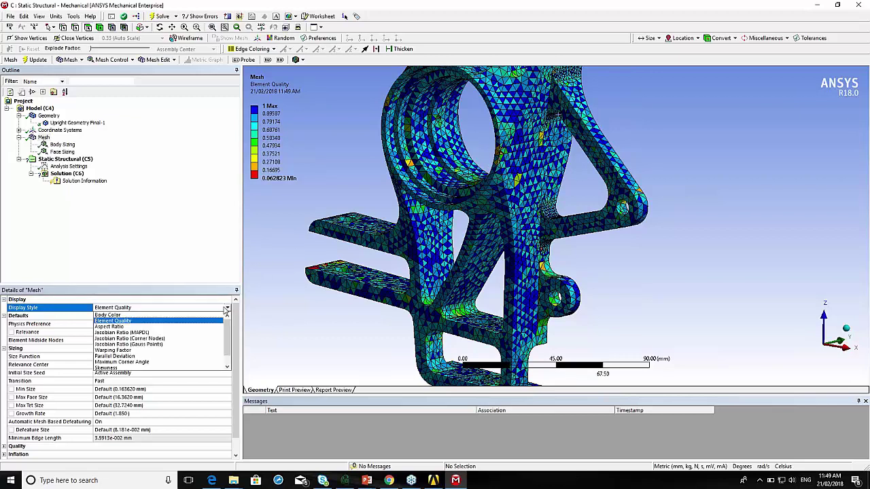
{"action": "left_click", "coordinate": [150, 316]}
{"action": "scroll", "coordinate": [237, 325], "scroll_direction": "down", "scroll_amount": 1}
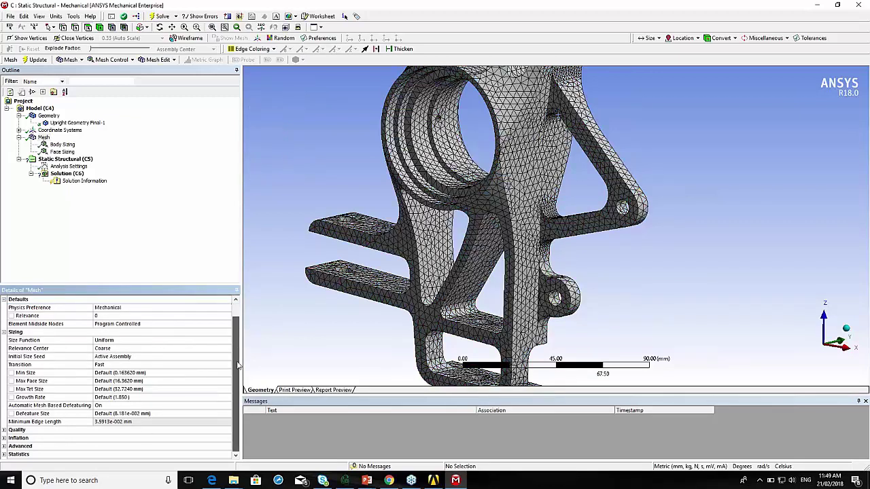
Set the mesh's Mesh Metric to Element Quality and enlarge the metrics chart.
{"action": "left_click", "coordinate": [4, 455]}
{"action": "double_click", "coordinate": [20, 454]}
{"action": "left_click", "coordinate": [4, 414]}
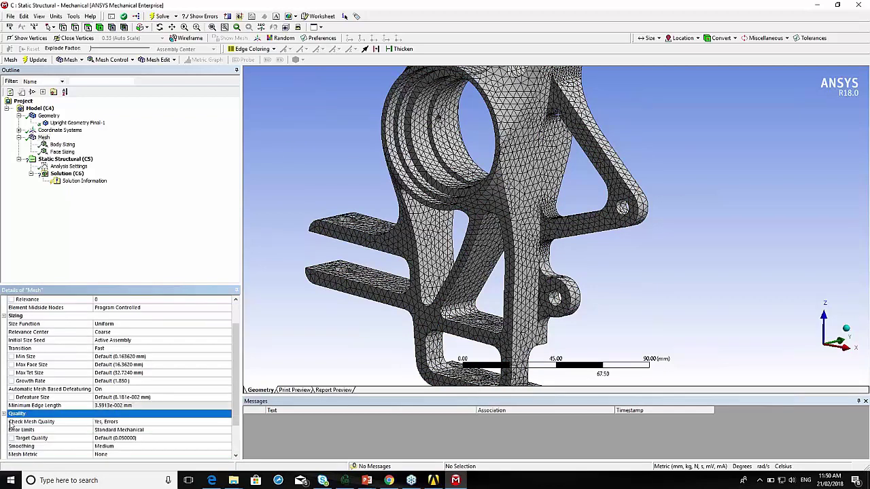
{"action": "scroll", "coordinate": [11, 422], "scroll_direction": "down", "scroll_amount": 2}
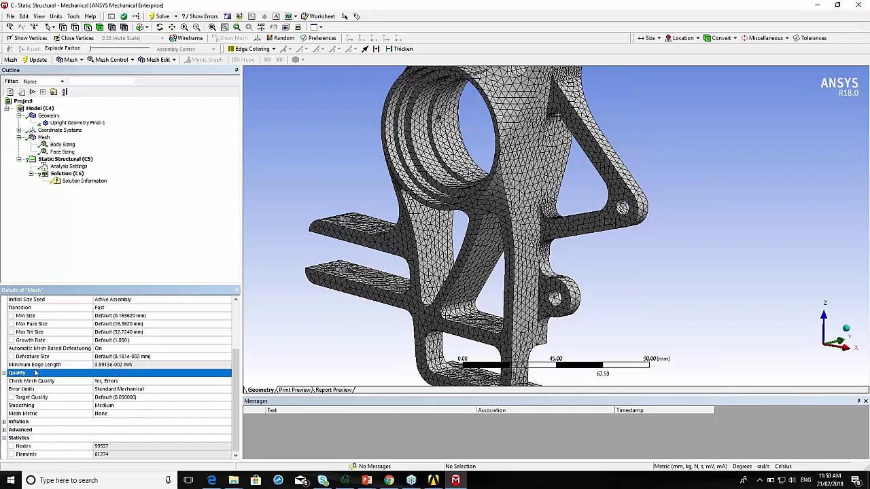
{"action": "left_click", "coordinate": [108, 415]}
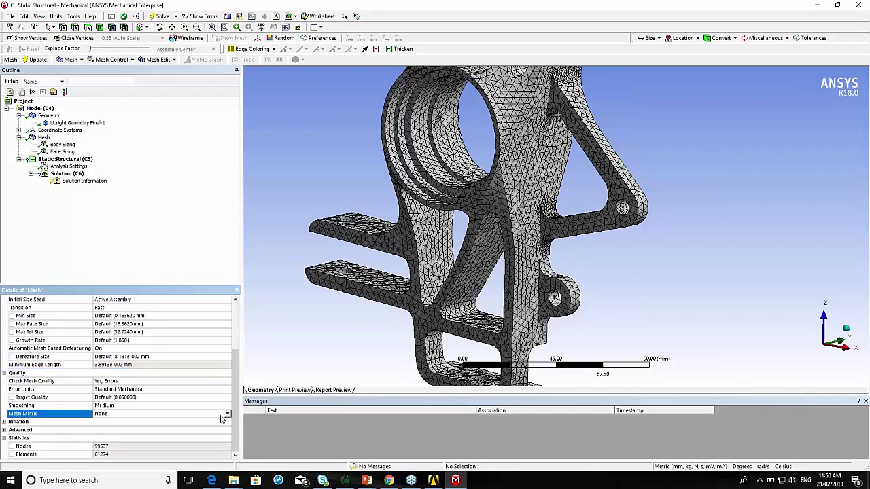
{"action": "left_click", "coordinate": [228, 414]}
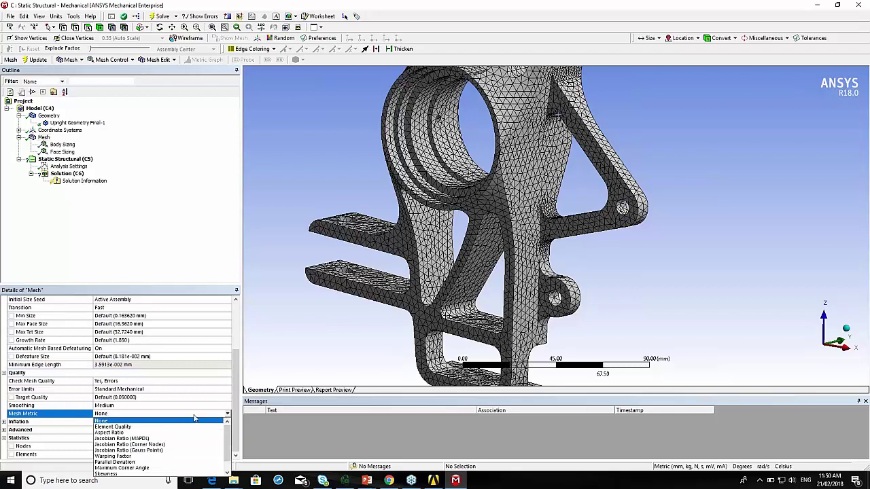
{"action": "left_click", "coordinate": [115, 428]}
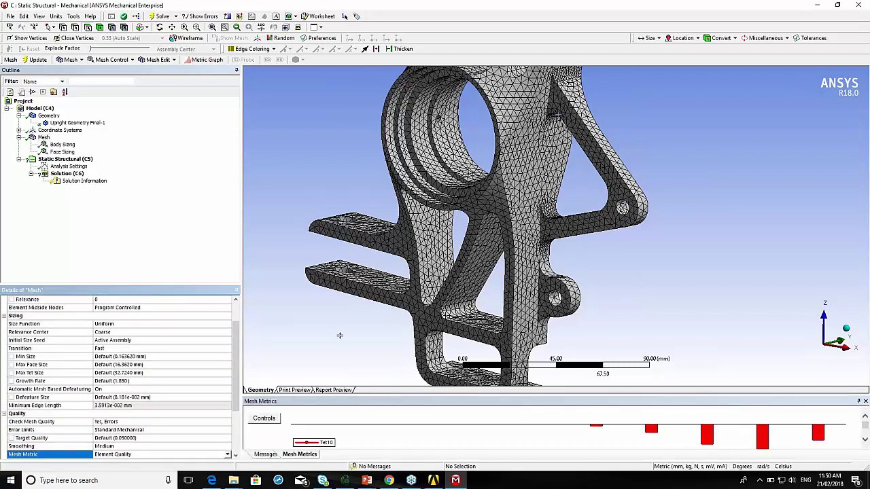
{"action": "left_click_drag", "start_coordinate": [340, 310], "coordinate": [342, 308]}
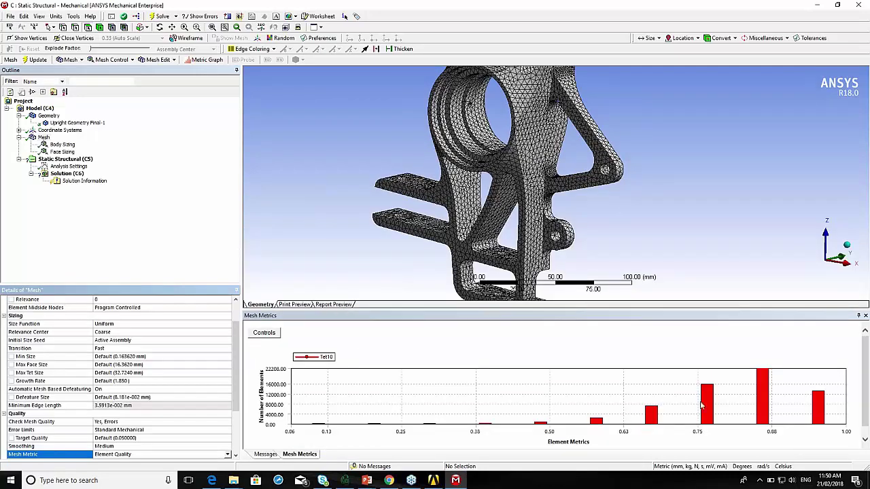
Show the upright's elements belonging to the three highest Element Quality bars of the chart together.
{"action": "mouse_move", "coordinate": [709, 408]}
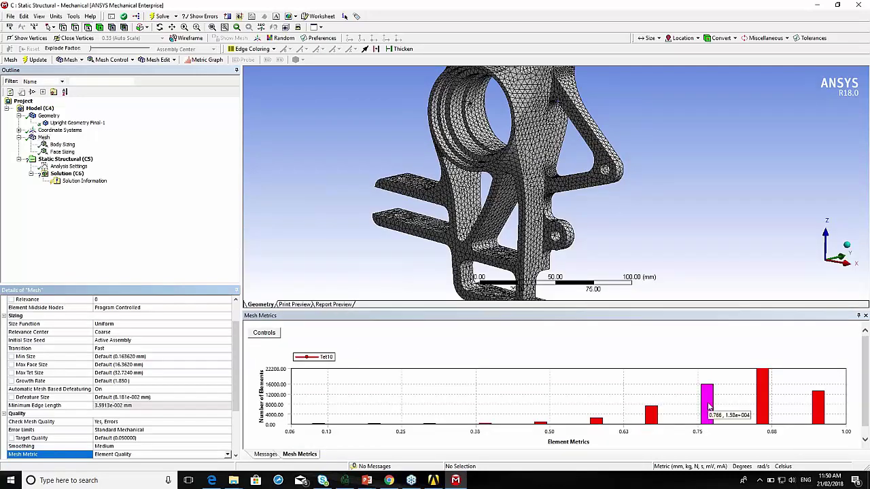
{"action": "left_click", "coordinate": [764, 417]}
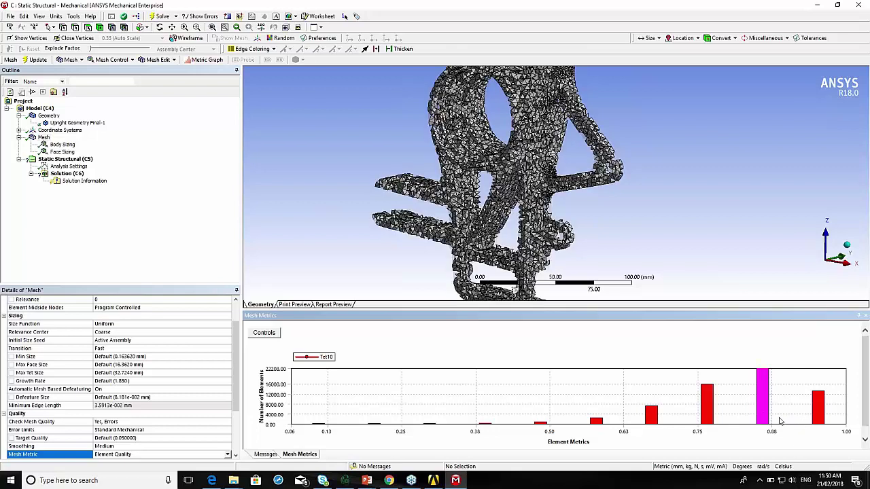
{"action": "left_click", "coordinate": [820, 418]}
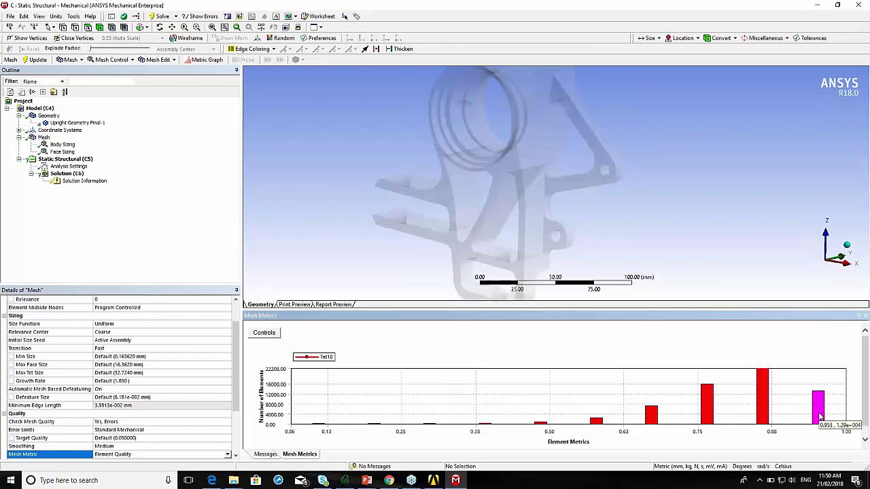
{"action": "left_click", "coordinate": [764, 416], "text": "ctrl"}
{"action": "left_click", "coordinate": [710, 411], "text": "ctrl"}
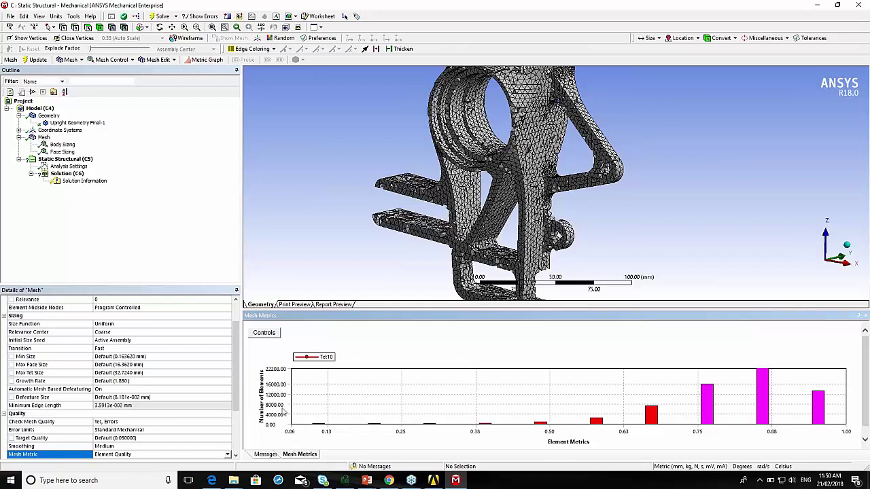
Limit the Element Quality chart's X-axis maximum to 0.4 and reset its Y-axis range.
{"action": "left_click", "coordinate": [264, 334]}
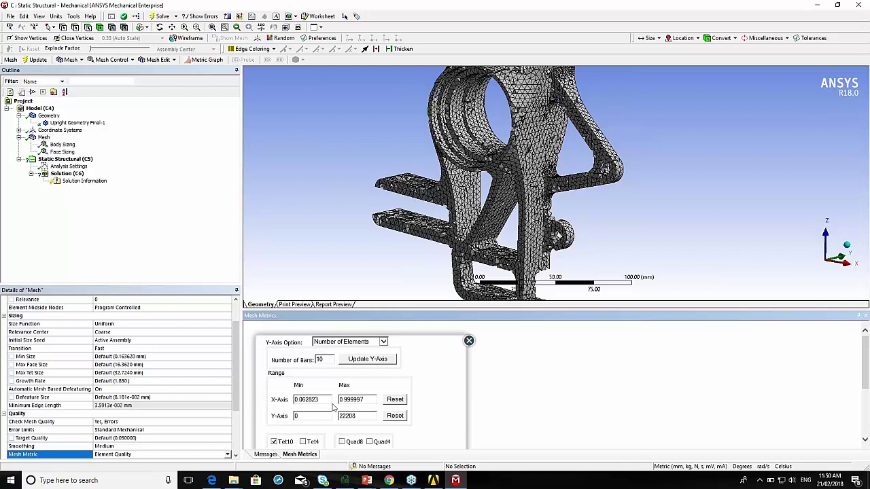
{"action": "left_click_drag", "start_coordinate": [367, 399], "coordinate": [325, 398]}
{"action": "type", "text": "0.4"}
{"action": "left_click", "coordinate": [396, 417]}
{"action": "left_click", "coordinate": [469, 341]}
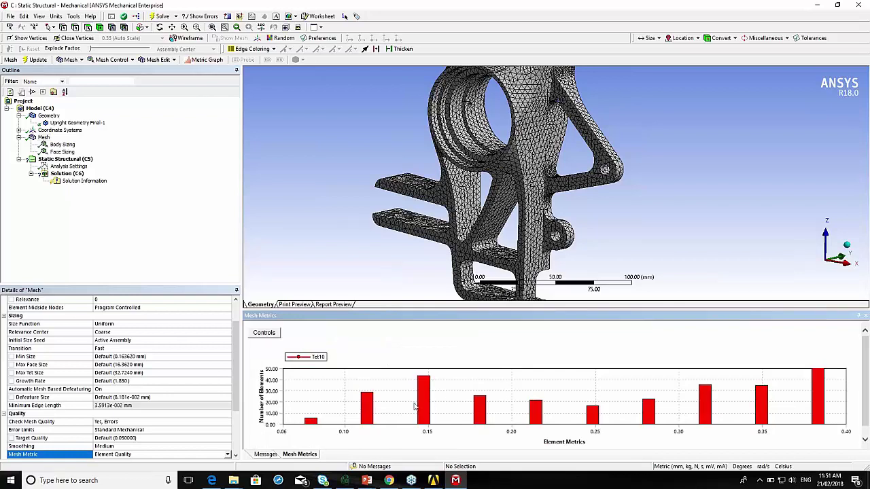
Highlight the elements of all ten bars below 0.4 Element Quality on the upright.
{"action": "left_click", "coordinate": [311, 422]}
{"action": "left_click", "coordinate": [368, 413], "text": "ctrl"}
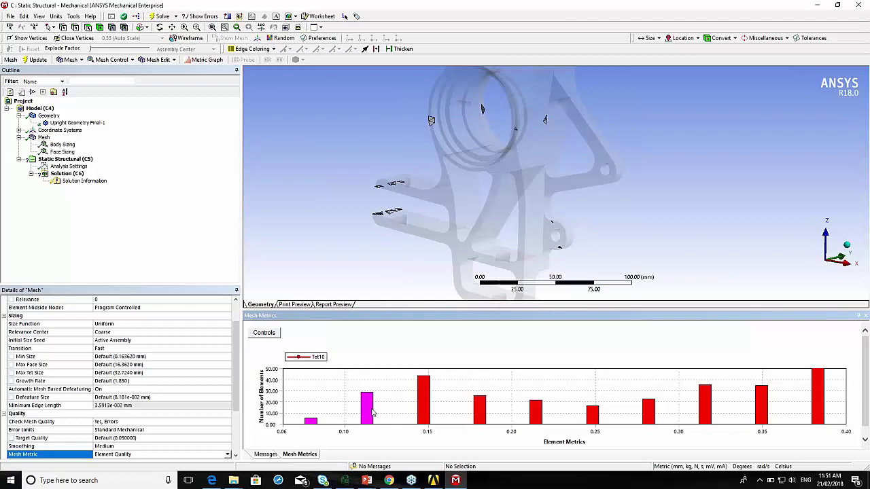
{"action": "left_click", "coordinate": [428, 405], "text": "ctrl"}
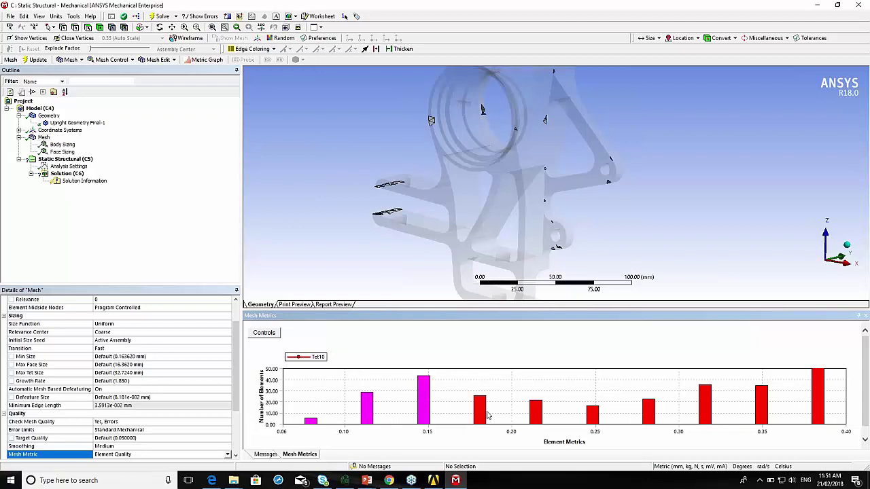
{"action": "left_click", "coordinate": [480, 415], "text": "ctrl"}
{"action": "left_click", "coordinate": [536, 416], "text": "ctrl"}
{"action": "left_click", "coordinate": [592, 415], "text": "ctrl"}
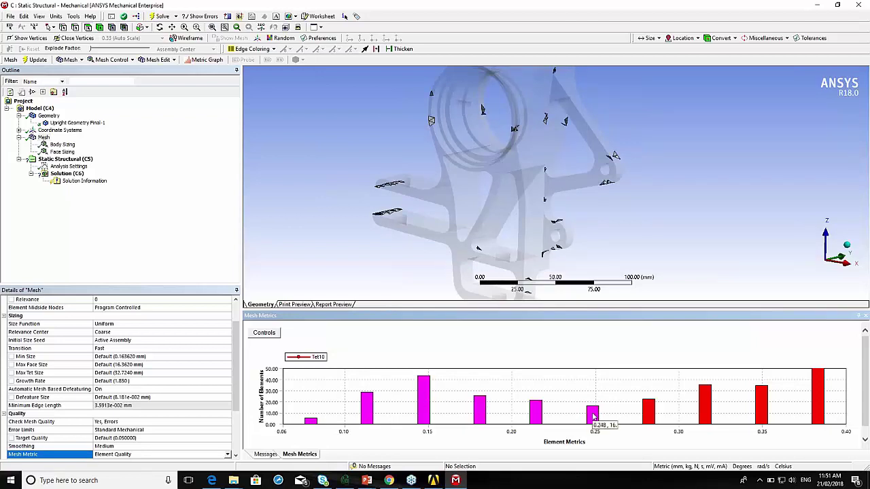
{"action": "left_click", "coordinate": [647, 411], "text": "ctrl"}
{"action": "left_click", "coordinate": [707, 410], "text": "ctrl"}
{"action": "left_click", "coordinate": [768, 413], "text": "ctrl"}
{"action": "left_click", "coordinate": [818, 416], "text": "ctrl"}
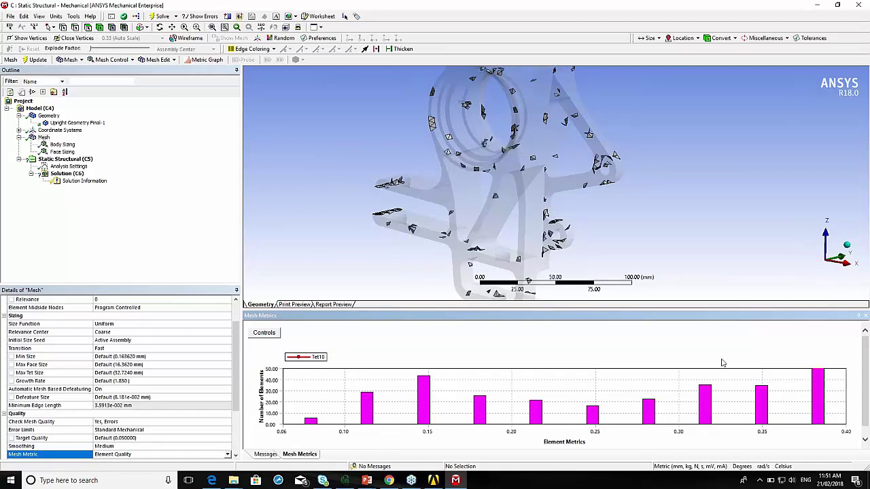
Examine where the low-quality elements lie around the small lug below the triangular side arm.
{"action": "scroll", "coordinate": [571, 245], "scroll_direction": "up", "scroll_amount": 5}
{"action": "middle_click_drag", "start_coordinate": [577, 266], "coordinate": [556, 200]}
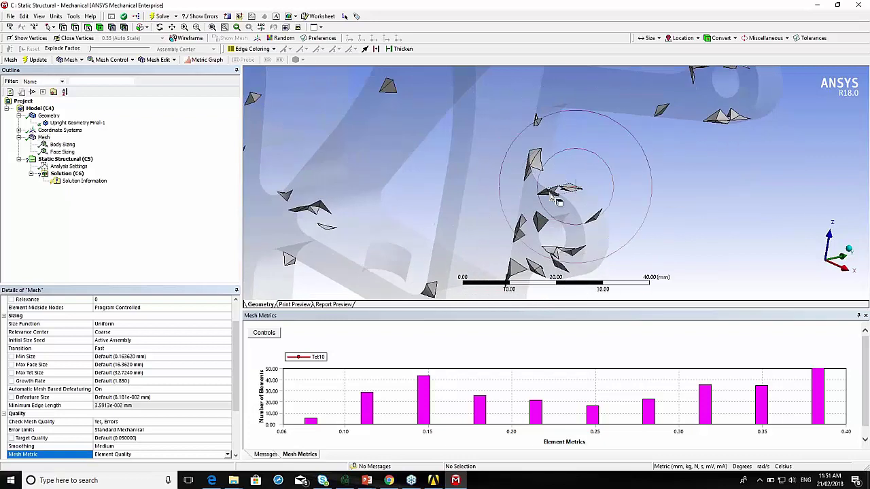
{"action": "scroll", "coordinate": [548, 182], "scroll_direction": "up", "scroll_amount": 1}
{"action": "scroll", "coordinate": [563, 181], "scroll_direction": "down", "scroll_amount": 4}
{"action": "middle_click_drag", "start_coordinate": [567, 178], "coordinate": [560, 250], "text": "ctrl"}
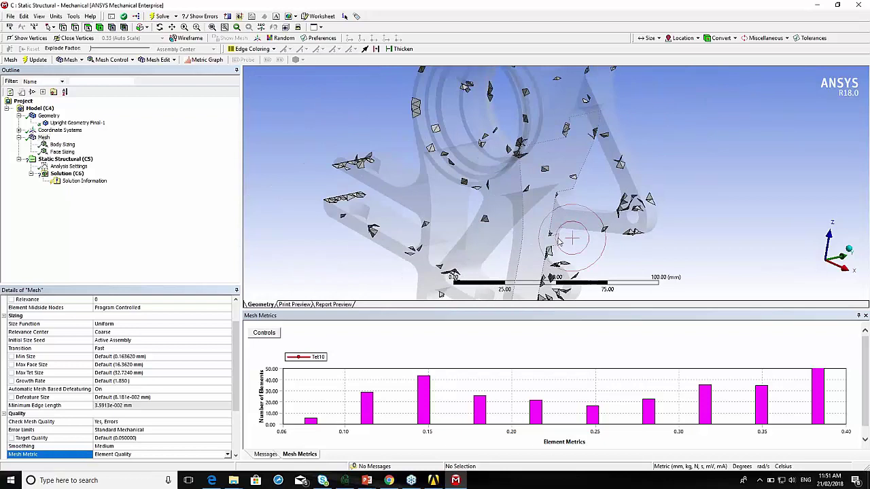
Switch the Mesh Metric to Aspect Ratio and show the elements in the chart's lowest-ratio bar.
{"action": "left_click", "coordinate": [264, 333]}
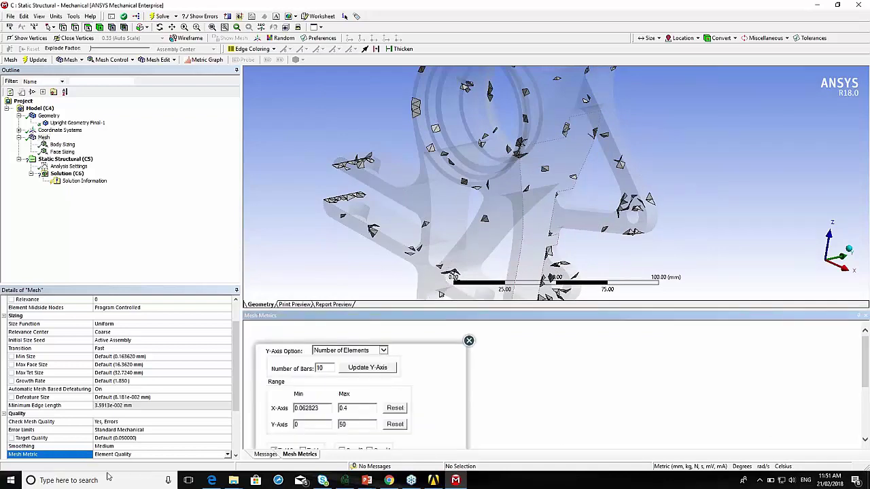
{"action": "left_click", "coordinate": [228, 455]}
{"action": "left_click", "coordinate": [124, 408]}
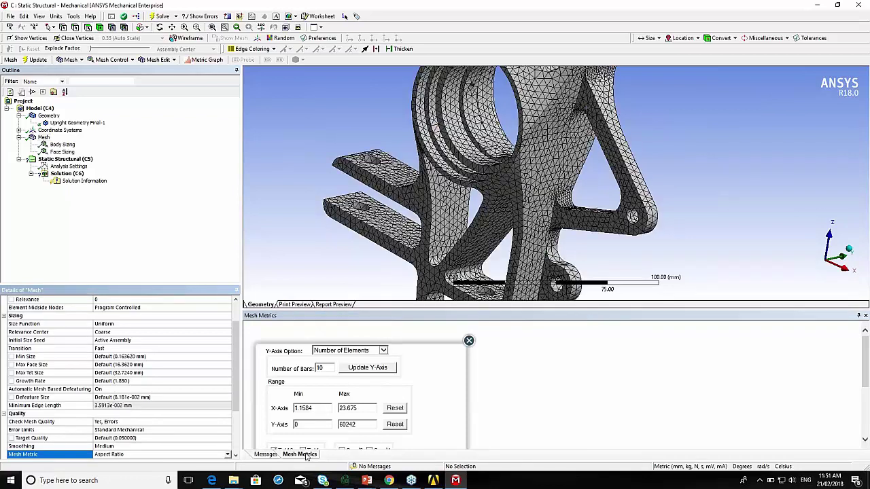
{"action": "left_click", "coordinate": [469, 341]}
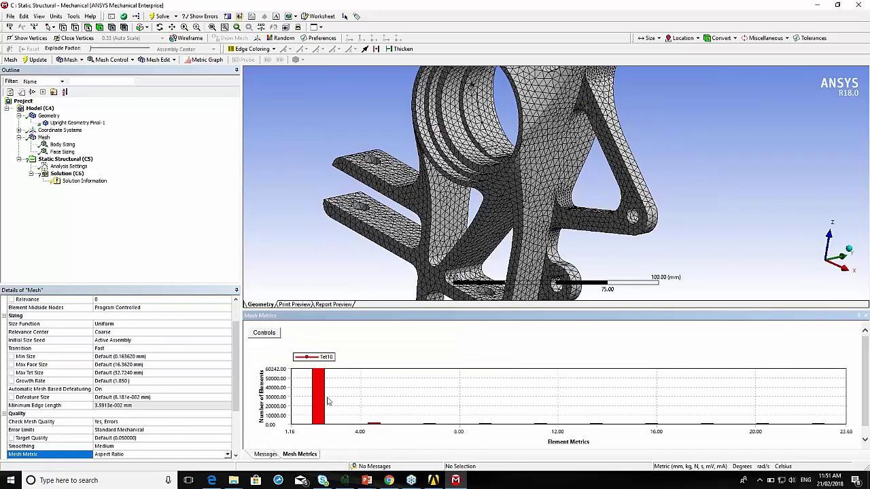
{"action": "left_click", "coordinate": [319, 400]}
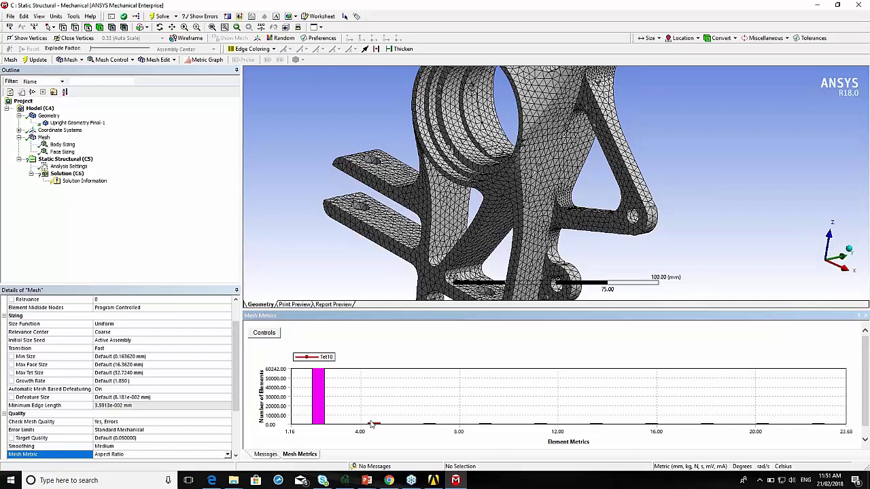
Set the Aspect Ratio chart's X-axis minimum to 4 and reset its Y-axis range.
{"action": "left_click", "coordinate": [266, 333]}
{"action": "left_click_drag", "start_coordinate": [313, 408], "coordinate": [290, 414]}
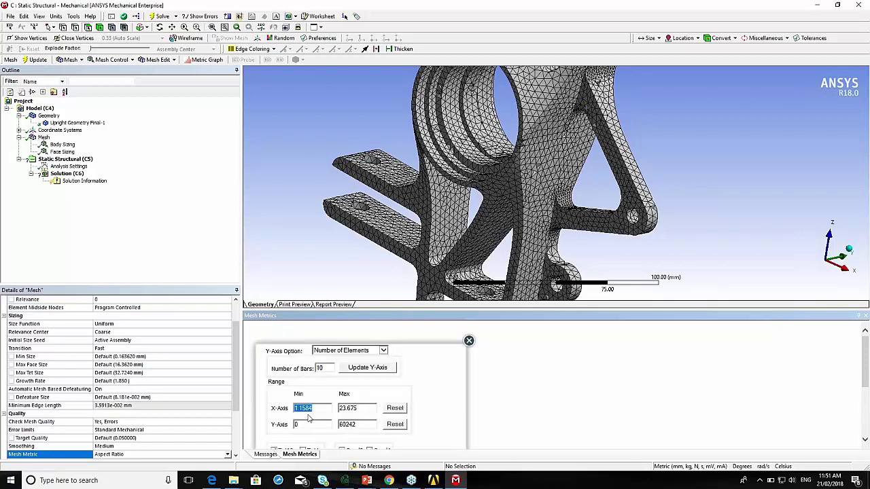
{"action": "type", "text": "4"}
{"action": "left_click", "coordinate": [469, 341]}
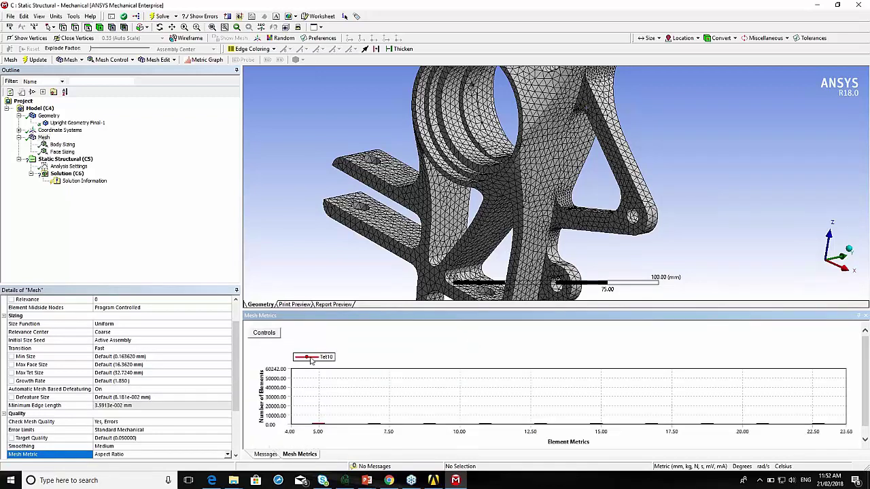
{"action": "left_click", "coordinate": [265, 333]}
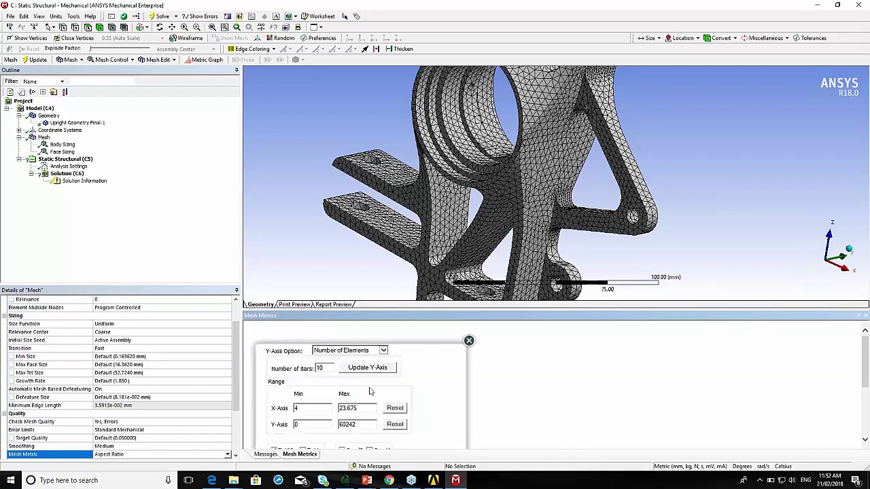
{"action": "left_click", "coordinate": [395, 424]}
{"action": "left_click", "coordinate": [468, 341]}
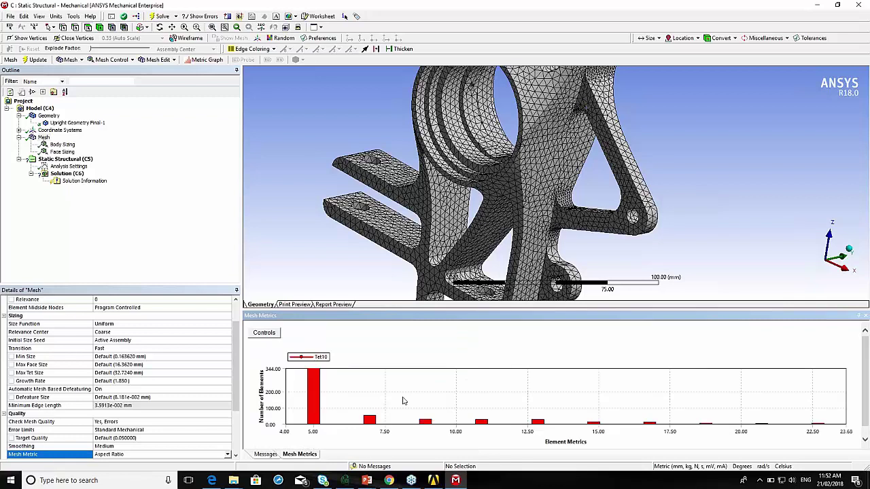
Show in turn the elements with aspect ratios near 5, 13 and 11 on the upright.
{"action": "left_click", "coordinate": [313, 393]}
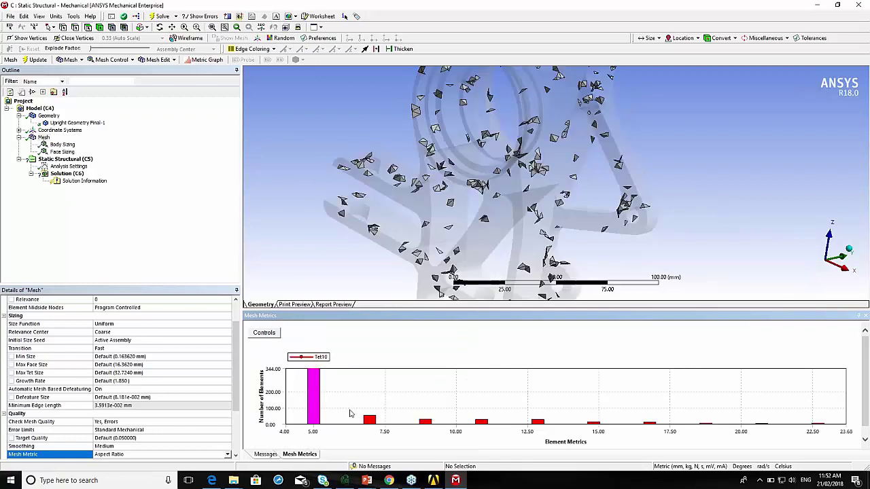
{"action": "left_click", "coordinate": [538, 422]}
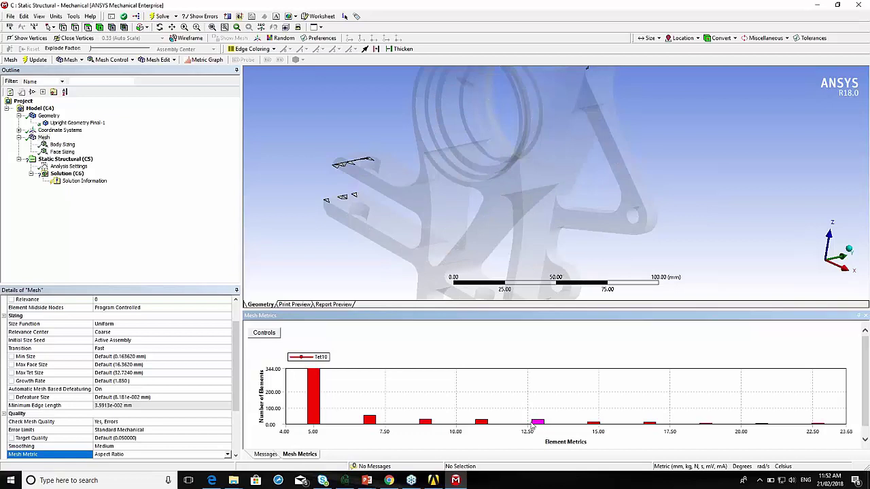
{"action": "left_click", "coordinate": [483, 423]}
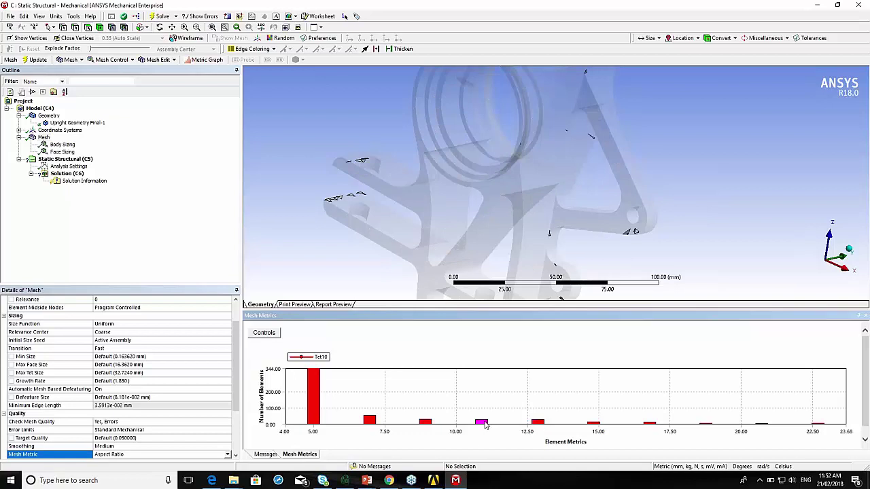
Examine from several angles the shape of the high-aspect-ratio elements beside the hole at the triangular arm's tip.
{"action": "scroll", "coordinate": [636, 239], "scroll_direction": "up", "scroll_amount": 6}
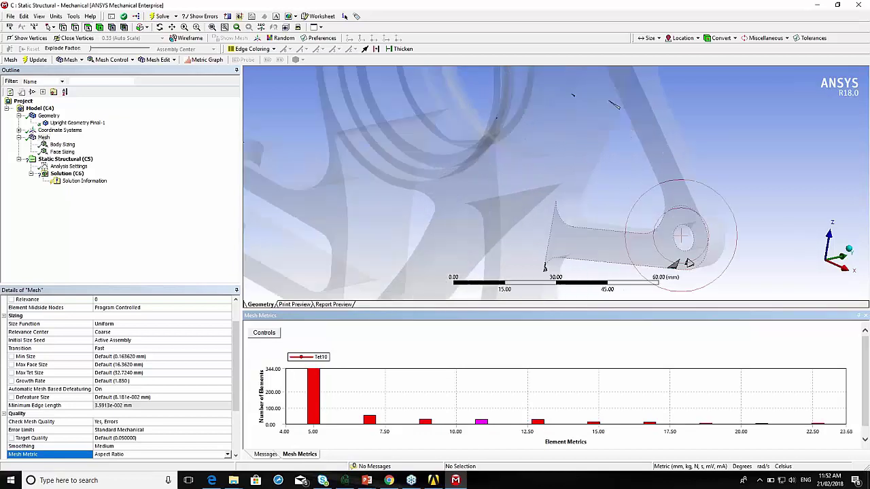
{"action": "scroll", "coordinate": [553, 220], "scroll_direction": "up", "scroll_amount": 4}
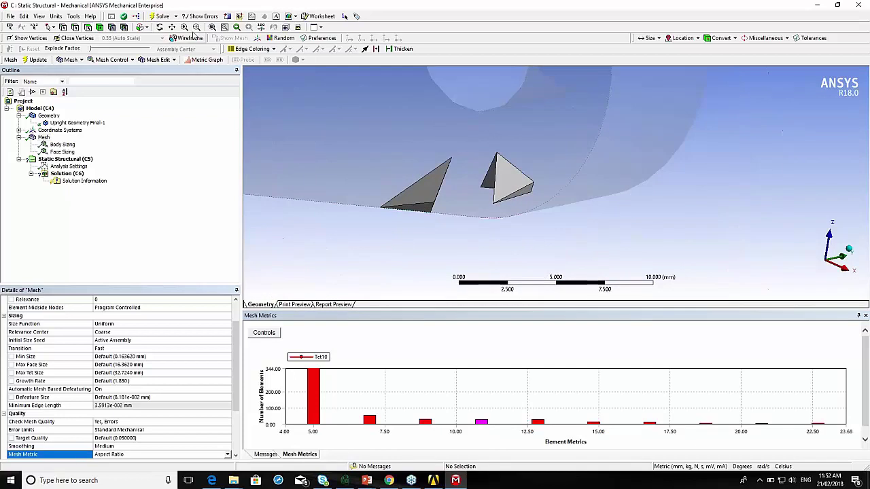
{"action": "left_click", "coordinate": [160, 27]}
{"action": "left_click", "coordinate": [435, 209]}
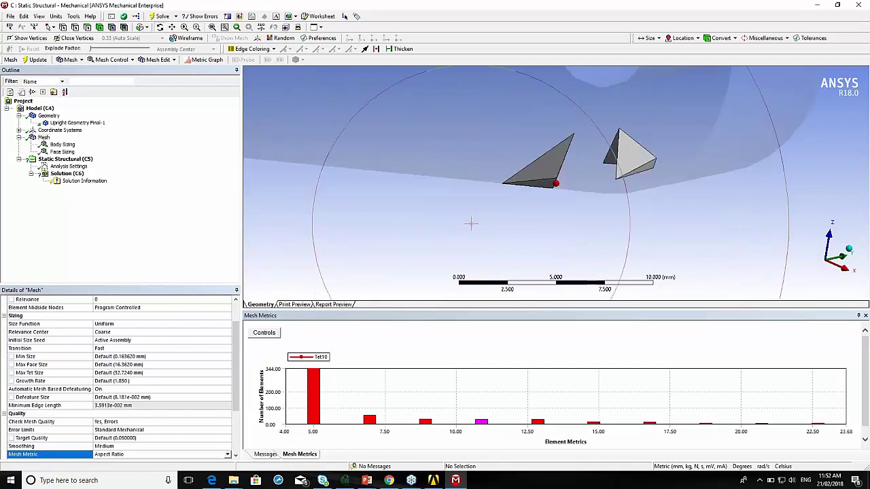
{"action": "mouse_move", "coordinate": [568, 183]}
{"action": "left_mouse_down"}
{"action": "mouse_move", "coordinate": [474, 145]}
{"action": "mouse_move", "coordinate": [515, 160]}
{"action": "mouse_move", "coordinate": [501, 144]}
{"action": "mouse_move", "coordinate": [582, 180]}
{"action": "left_mouse_up"}
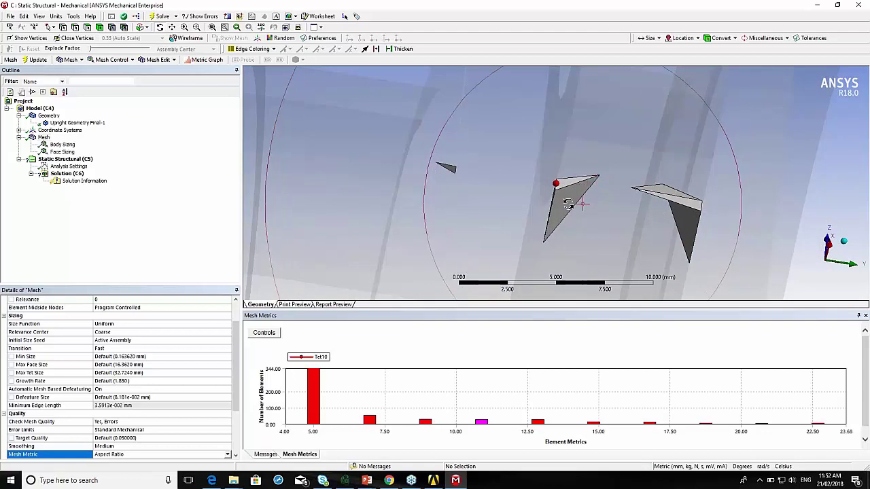
{"action": "left_click_drag", "start_coordinate": [568, 204], "coordinate": [595, 184]}
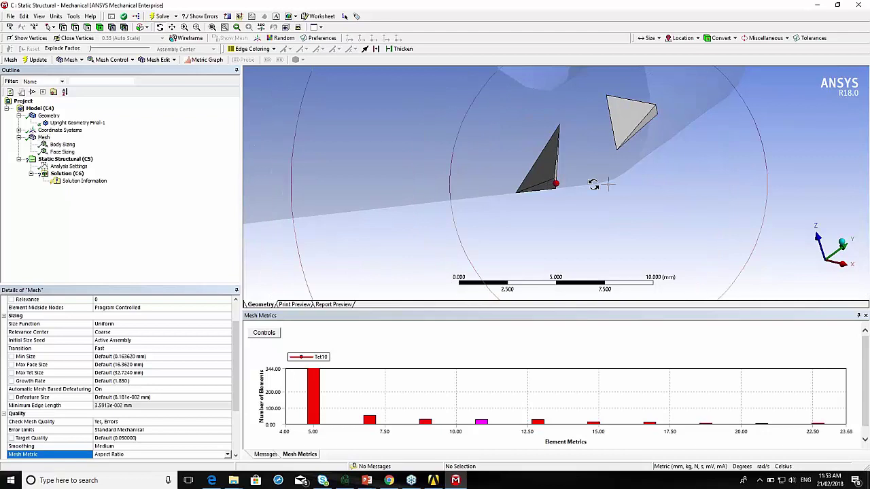
{"action": "scroll", "coordinate": [539, 190], "scroll_direction": "down", "scroll_amount": 5}
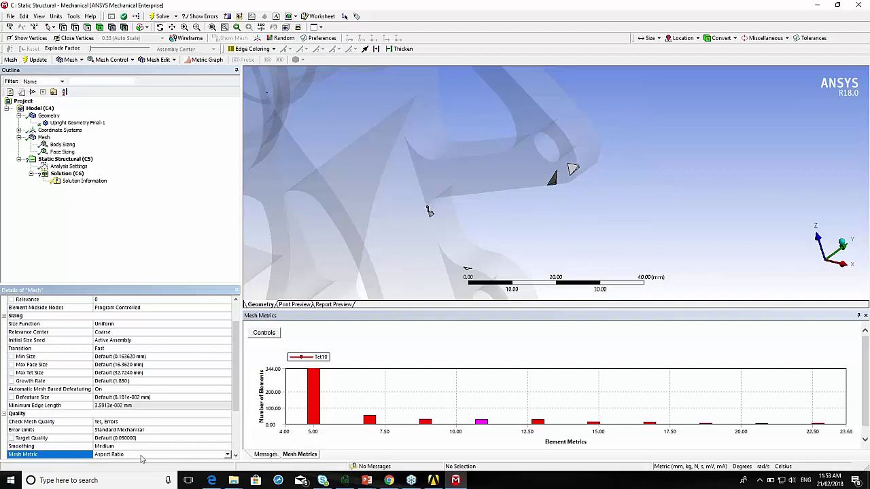
Set the Mesh Metric to None and bring the mesh's node and element statistics into view.
{"action": "left_click", "coordinate": [228, 455]}
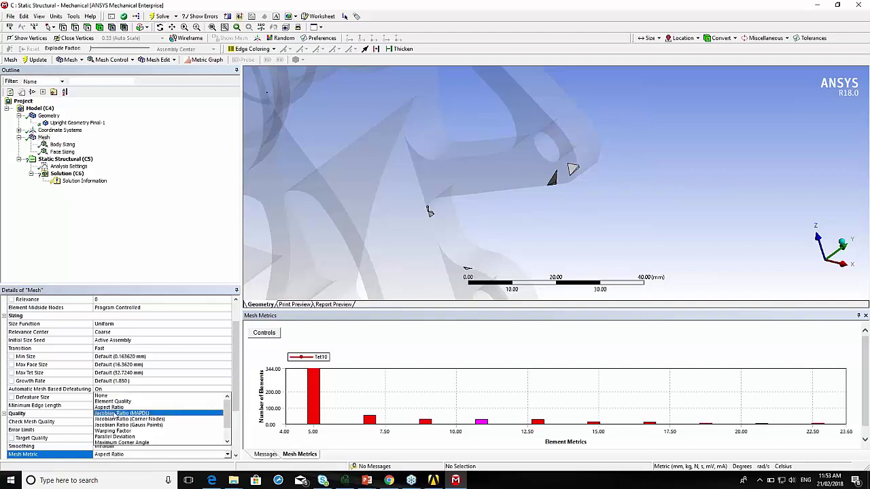
{"action": "left_click", "coordinate": [109, 395]}
{"action": "scroll", "coordinate": [240, 427], "scroll_direction": "down", "scroll_amount": 1}
{"action": "scroll", "coordinate": [240, 426], "scroll_direction": "down", "scroll_amount": 1}
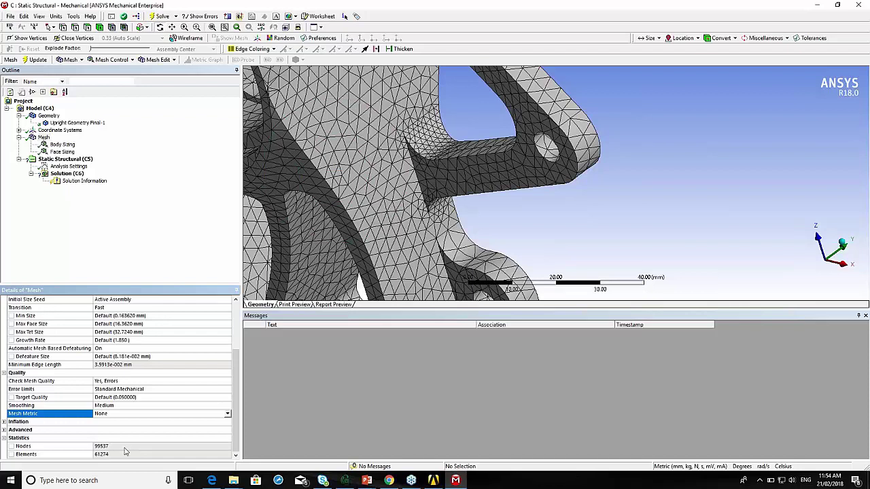
Examine the mesh around the hole of the small lug below the triangular arm.
{"action": "scroll", "coordinate": [493, 116], "scroll_direction": "down", "scroll_amount": 2}
{"action": "scroll", "coordinate": [437, 171], "scroll_direction": "down", "scroll_amount": 5}
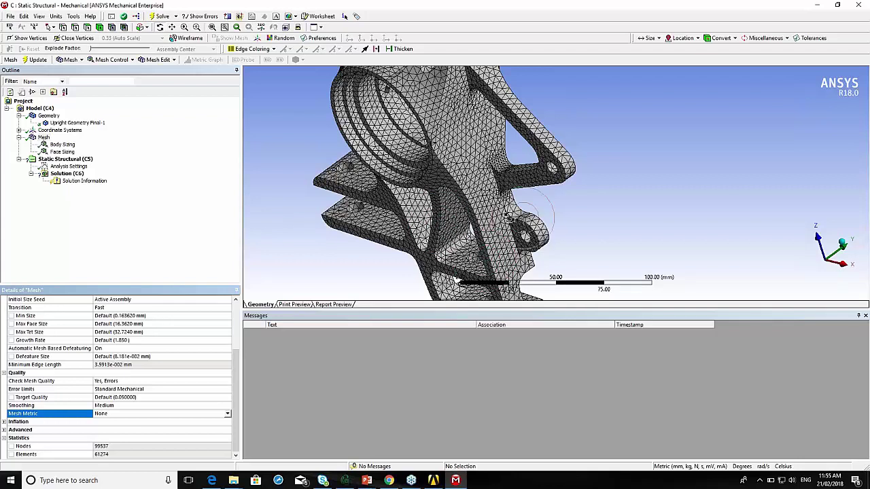
{"action": "left_click", "coordinate": [519, 229]}
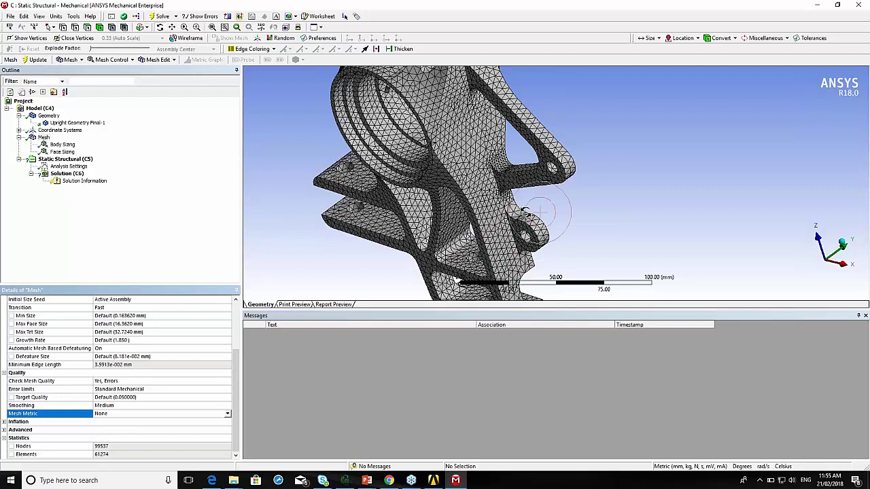
{"action": "scroll", "coordinate": [554, 227], "scroll_direction": "up", "scroll_amount": 2}
{"action": "scroll", "coordinate": [553, 228], "scroll_direction": "down", "scroll_amount": 1}
{"action": "left_click", "coordinate": [42, 139]}
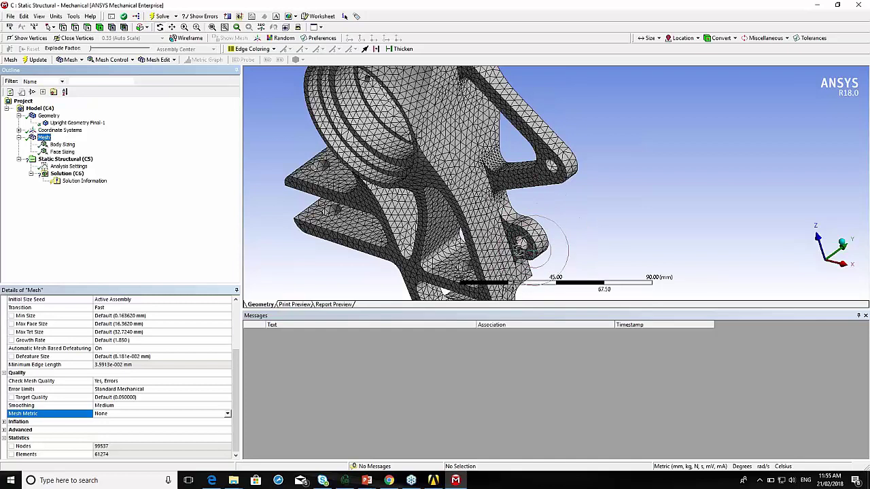
{"action": "middle_click_drag", "start_coordinate": [522, 238], "coordinate": [558, 186], "text": "ctrl"}
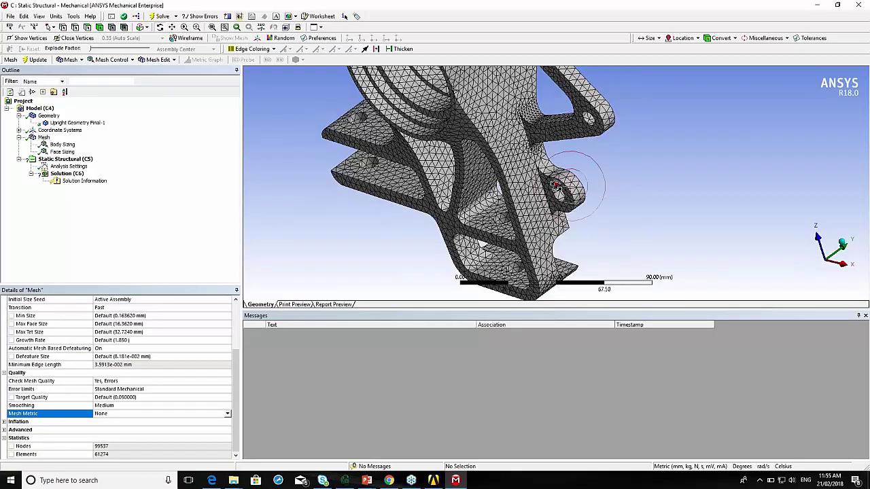
{"action": "scroll", "coordinate": [556, 186], "scroll_direction": "up", "scroll_amount": 5}
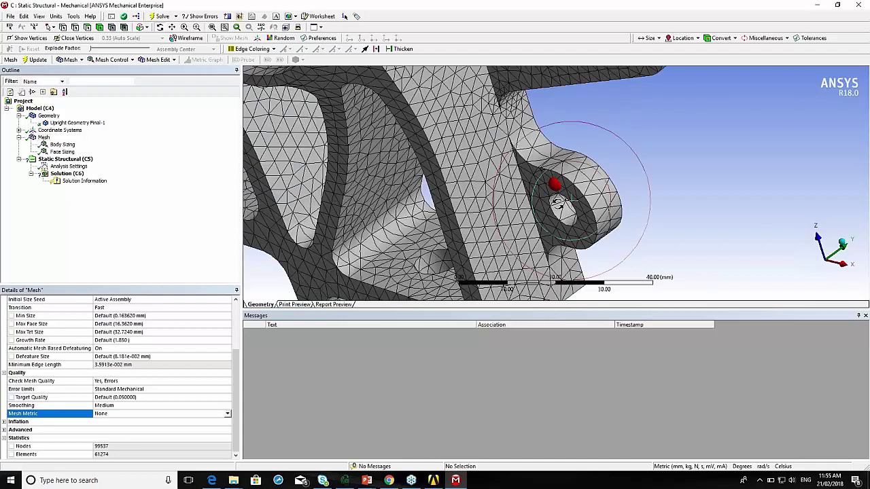
{"action": "scroll", "coordinate": [554, 198], "scroll_direction": "down", "scroll_amount": 2}
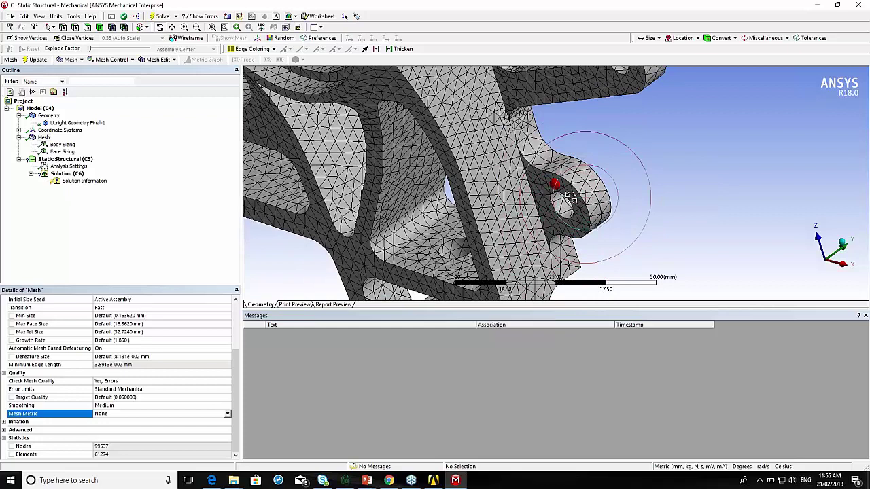
{"action": "scroll", "coordinate": [558, 185], "scroll_direction": "down", "scroll_amount": 4}
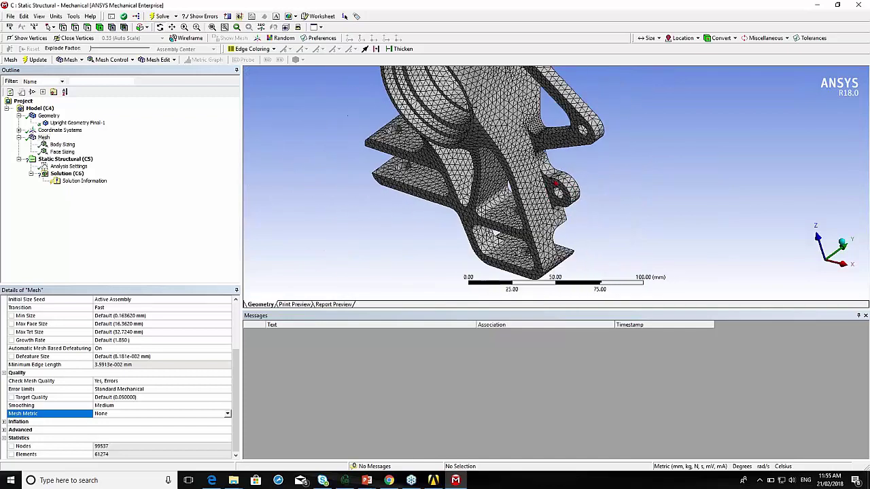
Insert a coordinate system on the cylindrical hole face of the small lug below the triangular arm.
{"action": "left_click", "coordinate": [60, 130]}
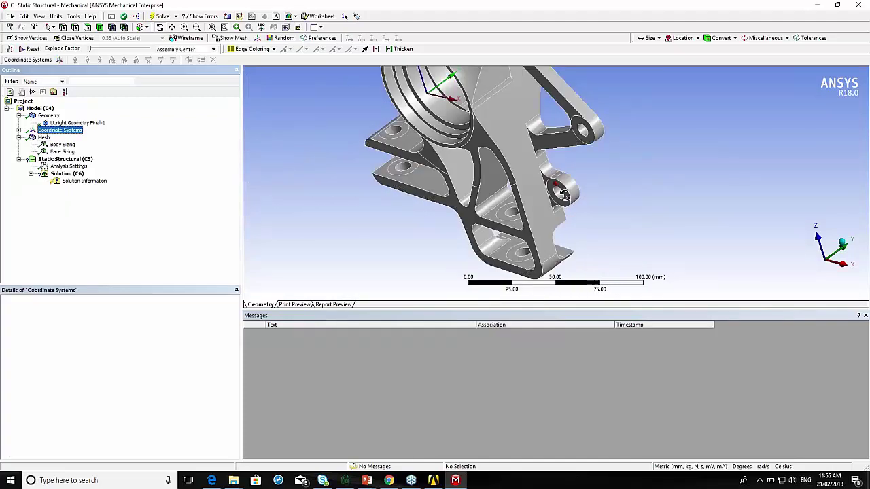
{"action": "left_click", "coordinate": [88, 28]}
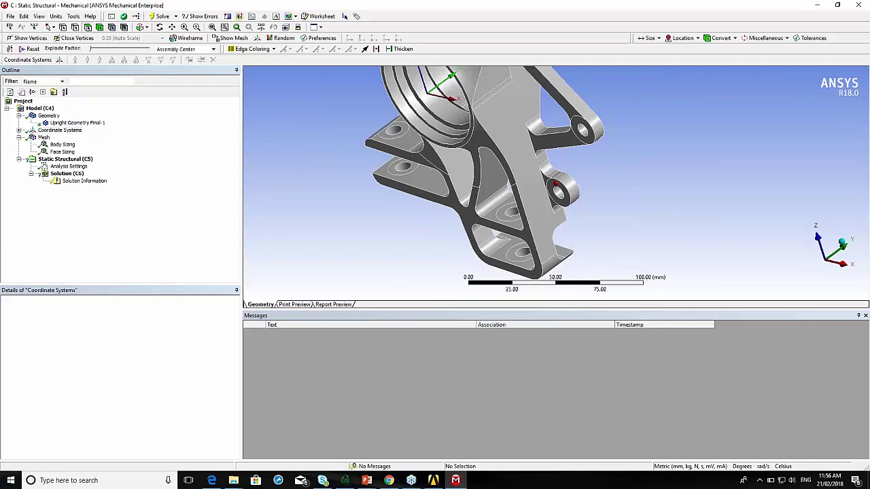
{"action": "left_click", "coordinate": [560, 196]}
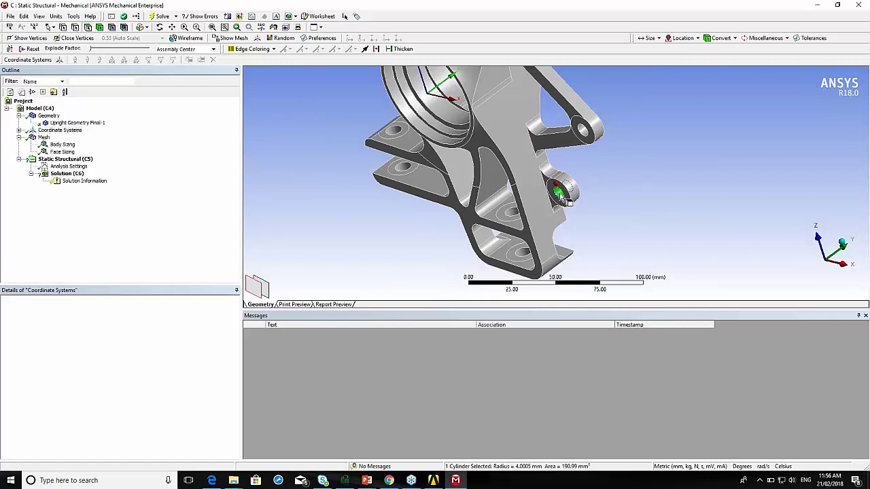
{"action": "mouse_move", "coordinate": [615, 198]}
{"action": "left_click", "coordinate": [701, 199]}
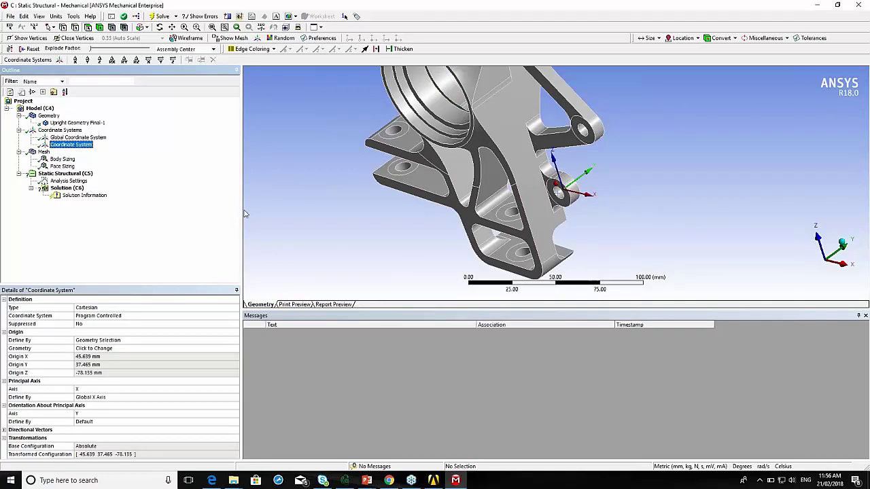
Insert a second coordinate system on the cylindrical hole face at the triangular arm's tip.
{"action": "left_click", "coordinate": [582, 130]}
{"action": "right_click", "coordinate": [584, 132]}
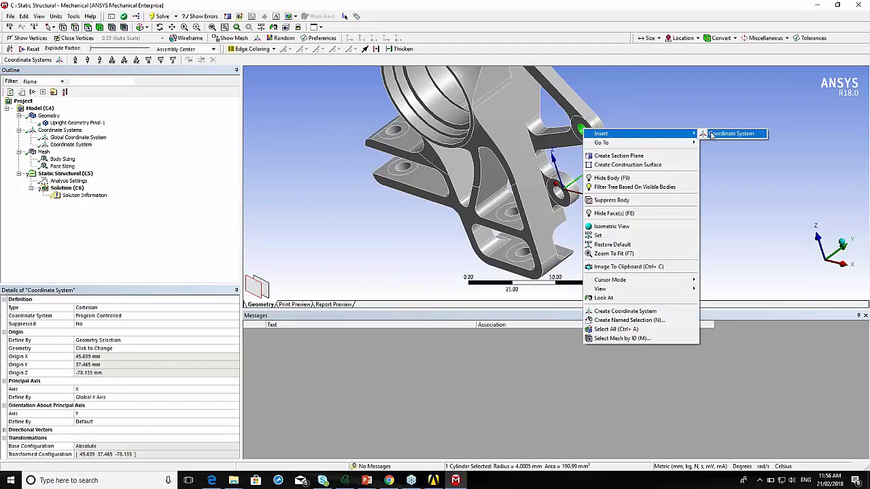
{"action": "left_click", "coordinate": [712, 134]}
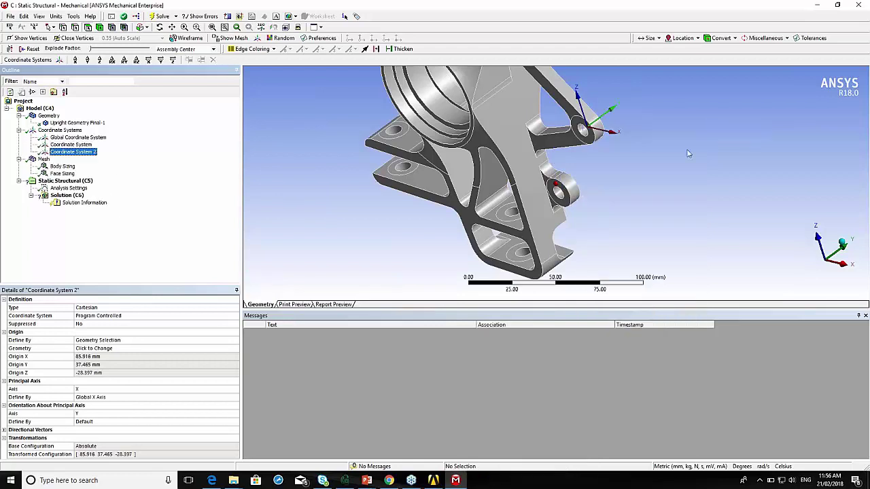
Insert a mesh Sizing control and scope it to the whole upright body.
{"action": "left_click", "coordinate": [42, 160]}
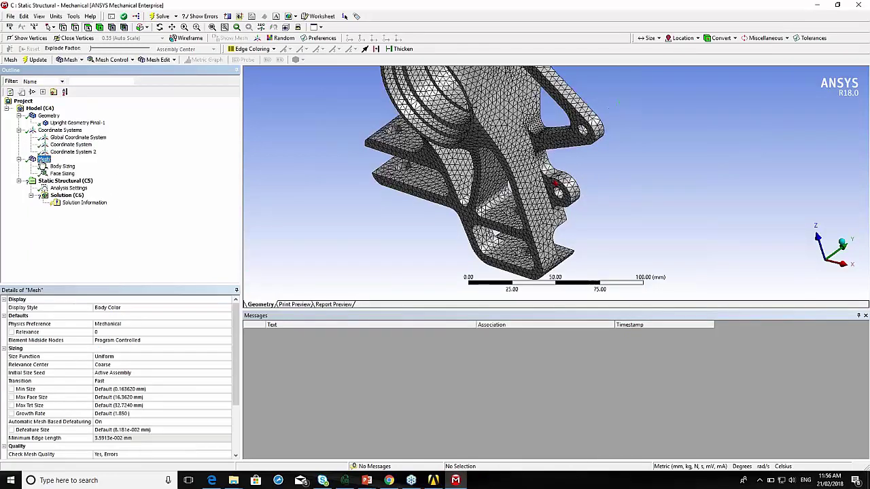
{"action": "right_click", "coordinate": [42, 160]}
{"action": "mouse_move", "coordinate": [120, 167]}
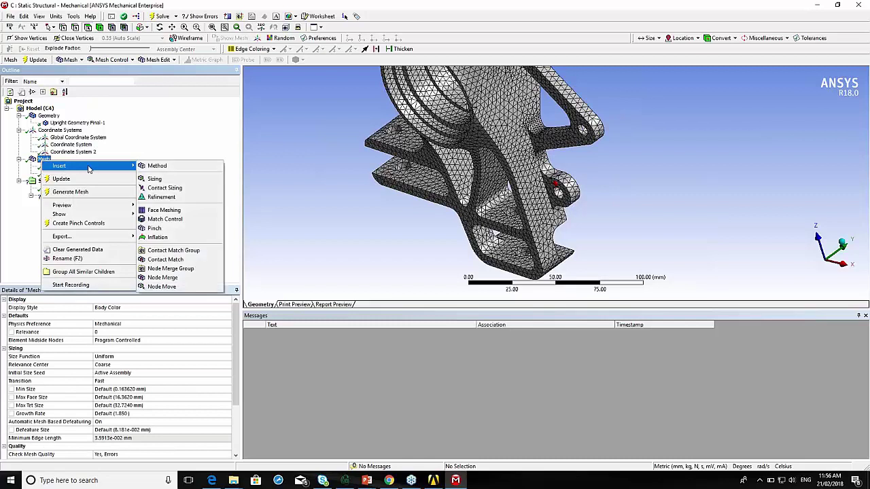
{"action": "left_click", "coordinate": [160, 178]}
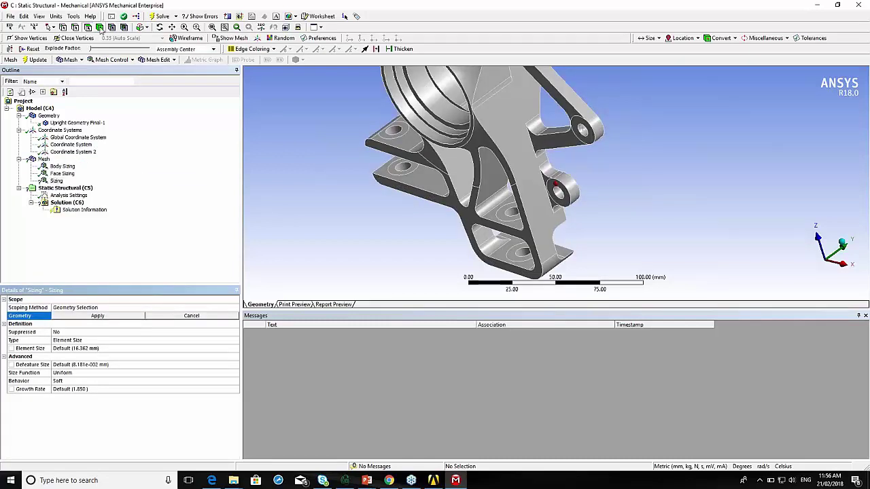
{"action": "left_click", "coordinate": [529, 176]}
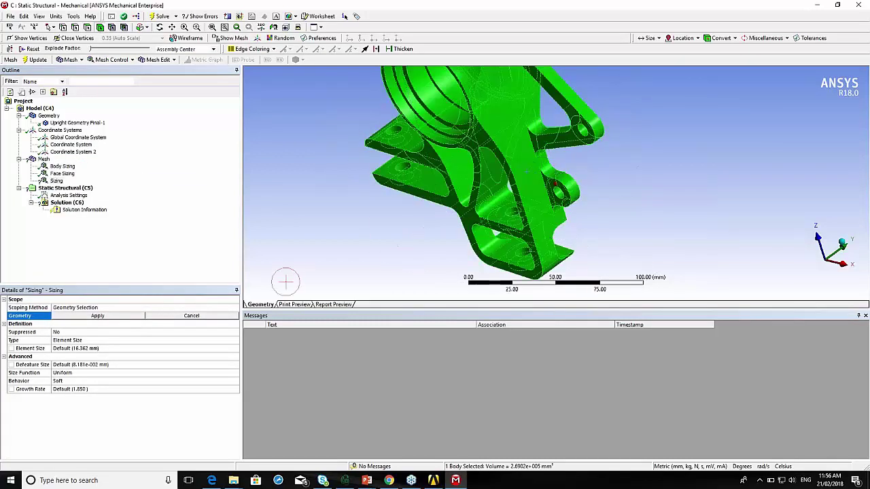
{"action": "left_click", "coordinate": [97, 317]}
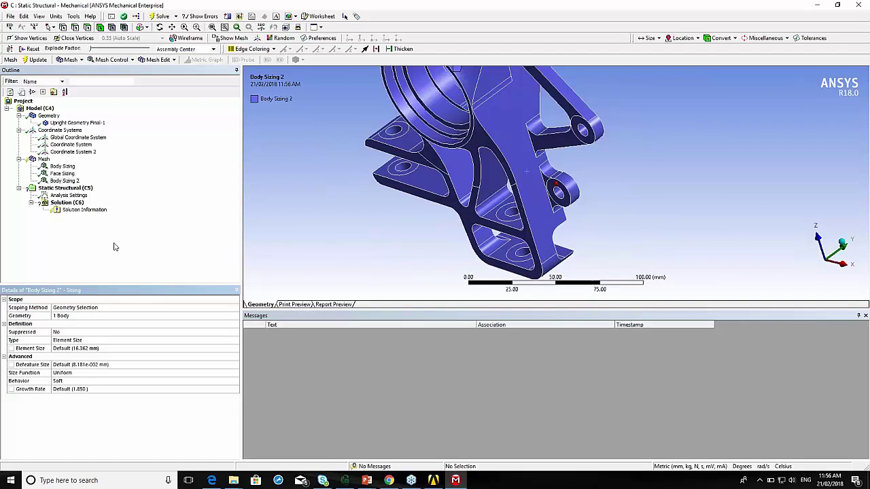
Set the new body sizing's type to Sphere of Influence, centred on the small lug's Coordinate System.
{"action": "left_click", "coordinate": [82, 341]}
{"action": "left_click", "coordinate": [236, 342]}
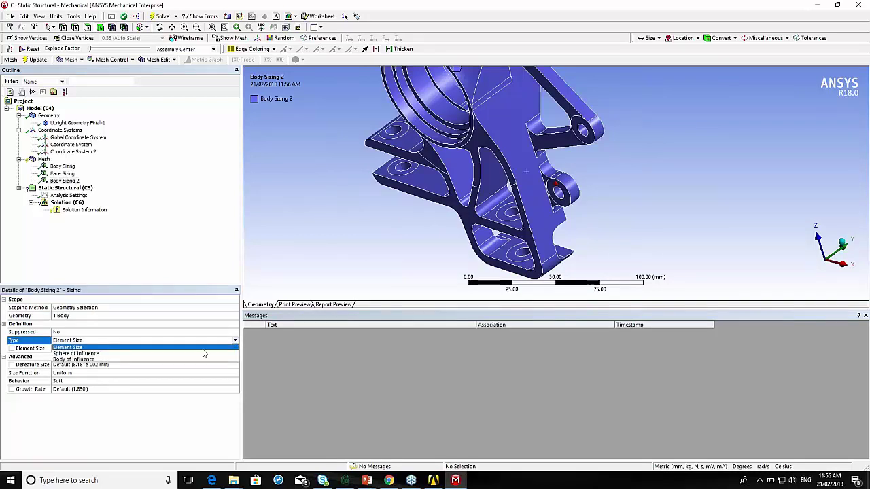
{"action": "left_click", "coordinate": [95, 354]}
{"action": "left_click", "coordinate": [72, 349]}
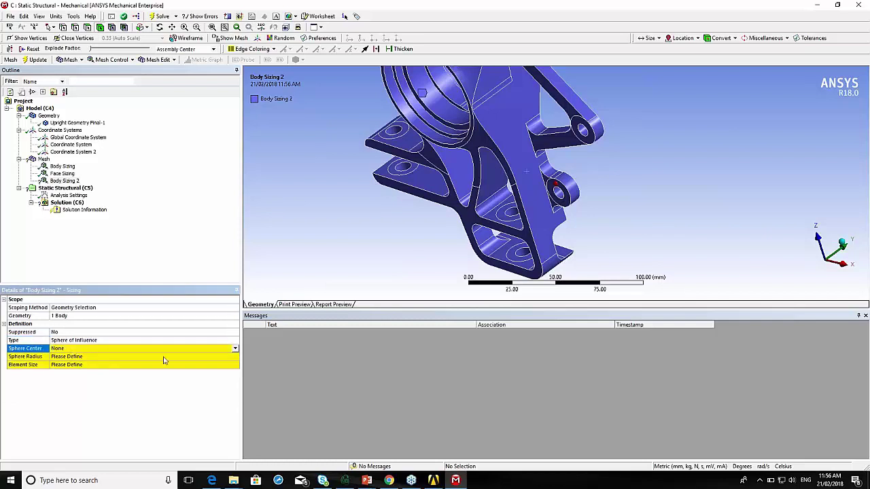
{"action": "left_click", "coordinate": [236, 349]}
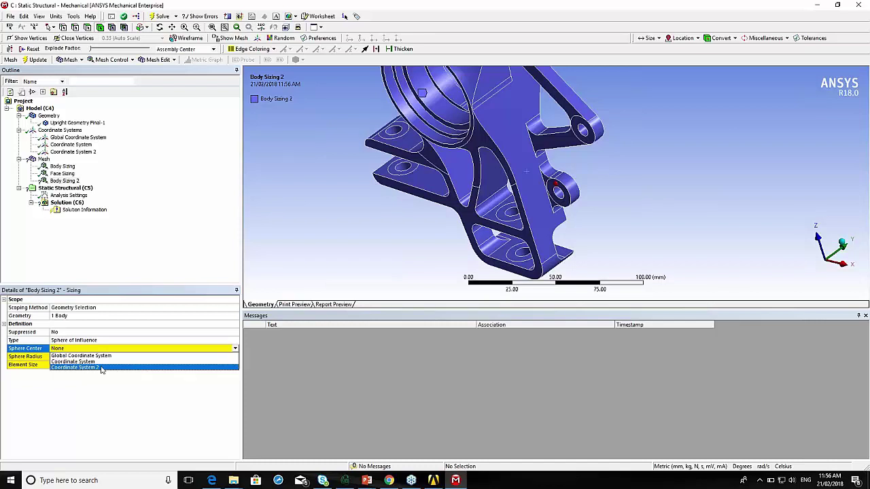
{"action": "left_click", "coordinate": [74, 361]}
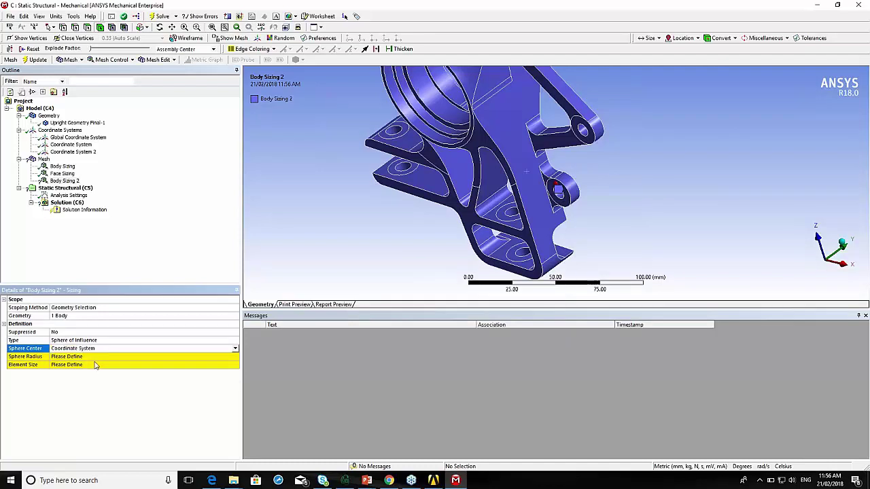
Try sphere radii of 50, 30 and 20 mm around the small lug's hole.
{"action": "left_click", "coordinate": [75, 357]}
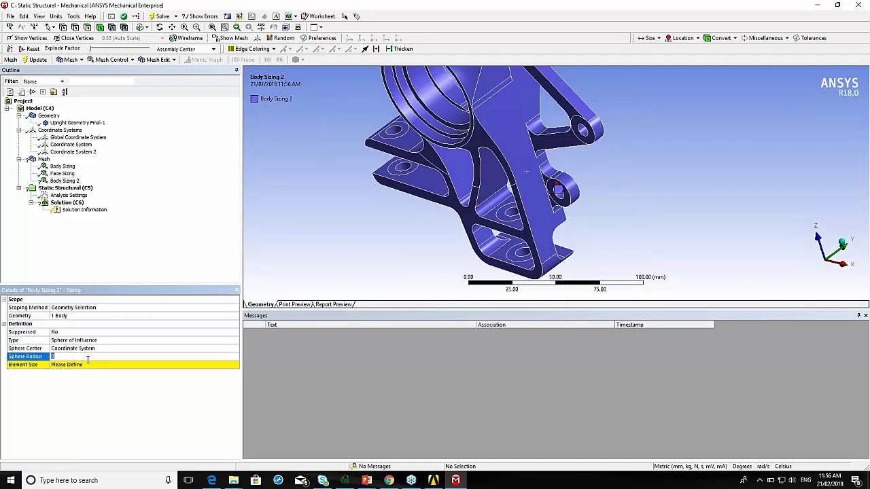
{"action": "type", "text": "50"}
{"action": "key", "text": "Return"}
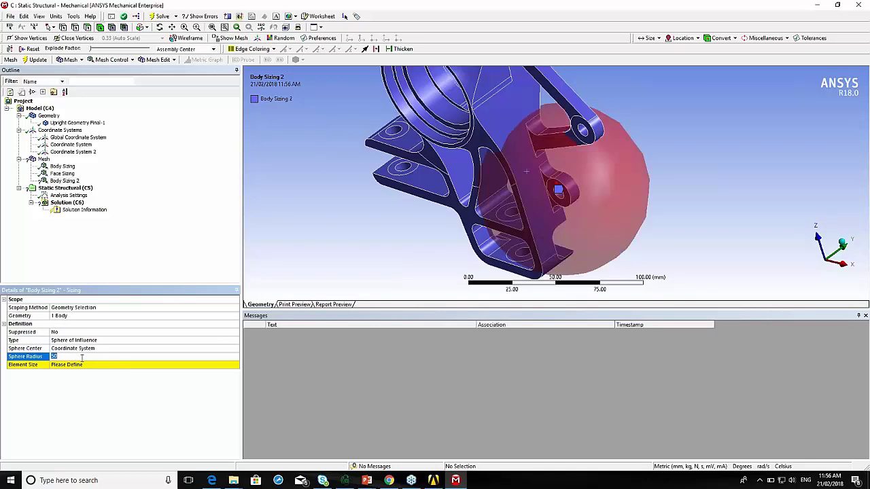
{"action": "key", "text": "Return"}
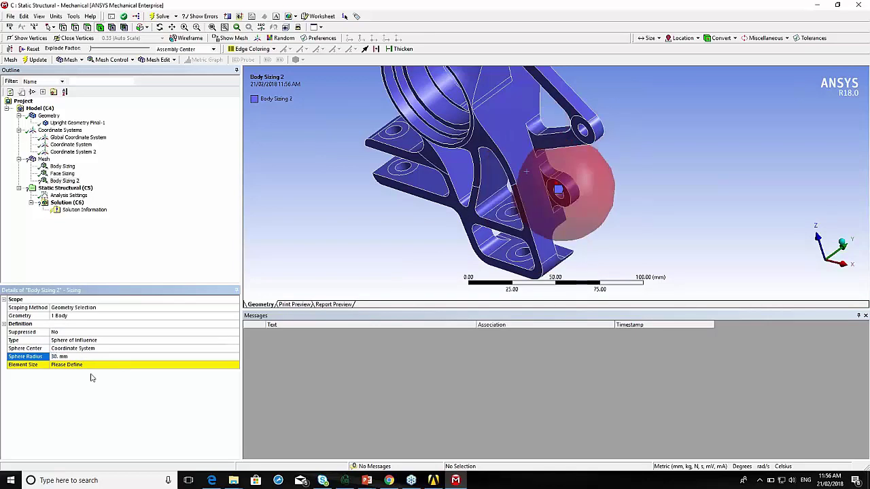
{"action": "left_click", "coordinate": [68, 357]}
{"action": "key", "text": "Return"}
Set the sphere of influence's radius to 25 mm and its element size to 1 mm.
{"action": "left_click", "coordinate": [75, 356]}
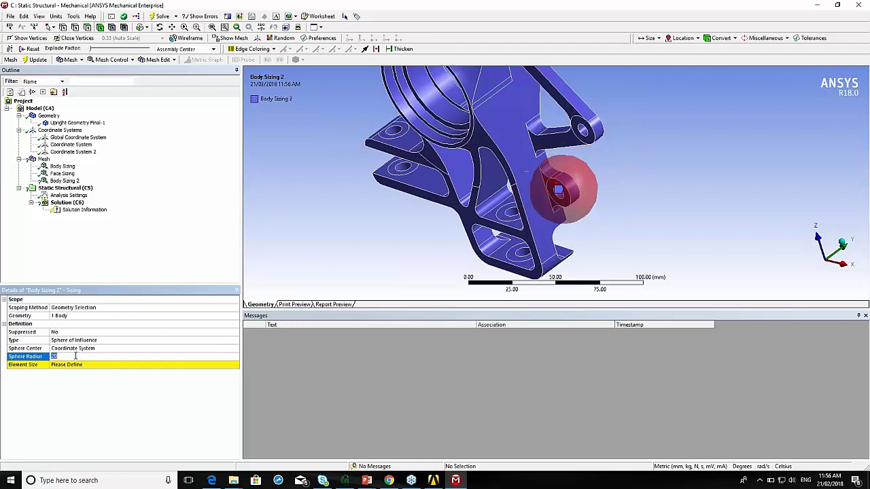
{"action": "key", "text": "Return"}
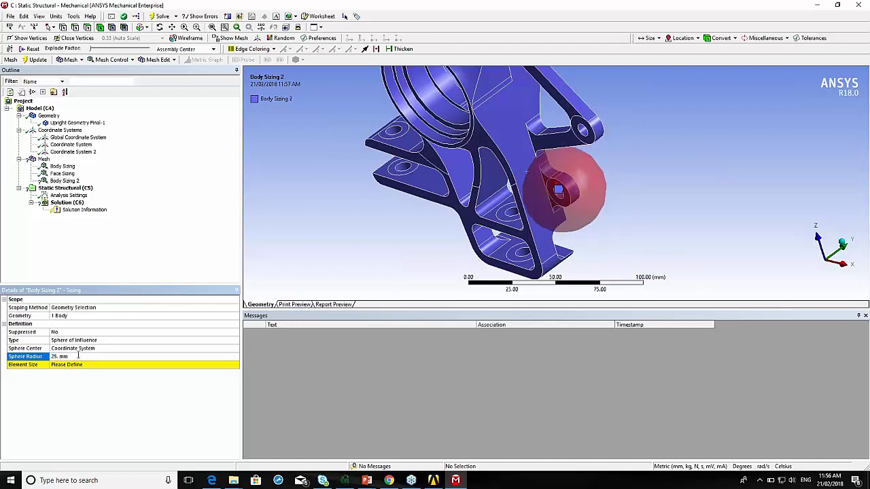
{"action": "left_click", "coordinate": [64, 365]}
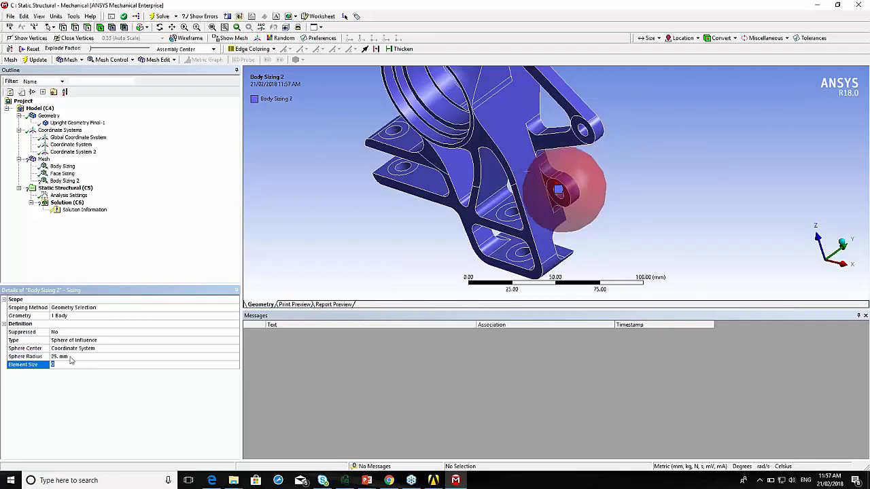
{"action": "type", "text": "1"}
{"action": "key", "text": "Return"}
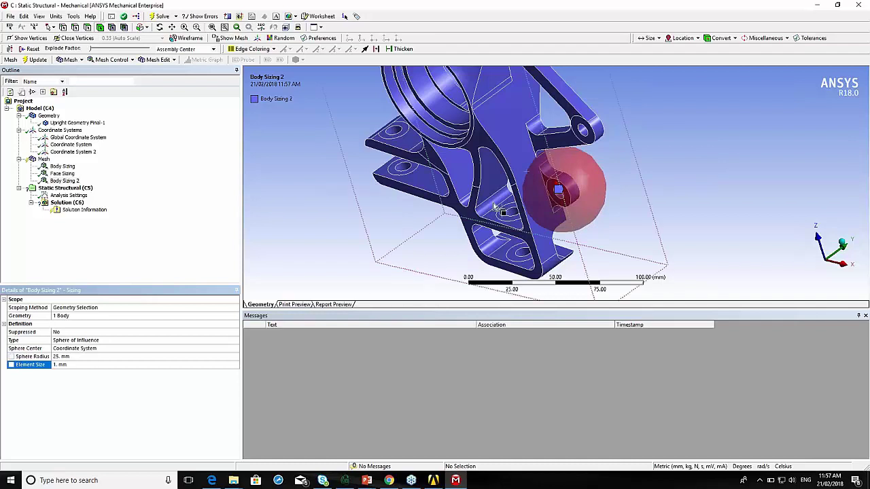
{"action": "scroll", "coordinate": [529, 197], "scroll_direction": "up", "scroll_amount": 8}
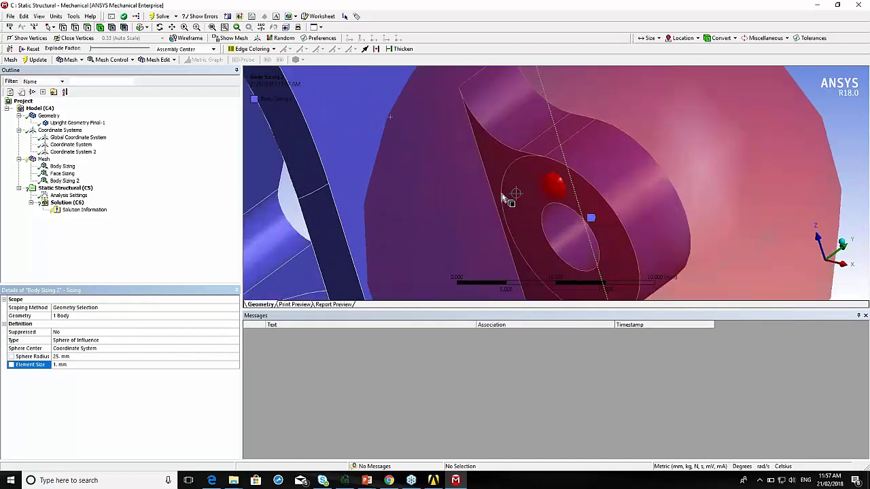
{"action": "scroll", "coordinate": [516, 190], "scroll_direction": "up", "scroll_amount": 2}
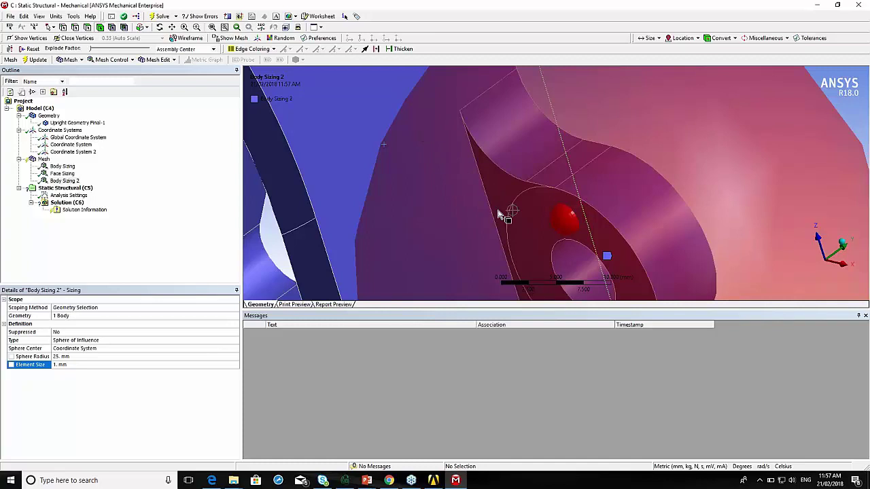
{"action": "scroll", "coordinate": [503, 183], "scroll_direction": "up", "scroll_amount": 2}
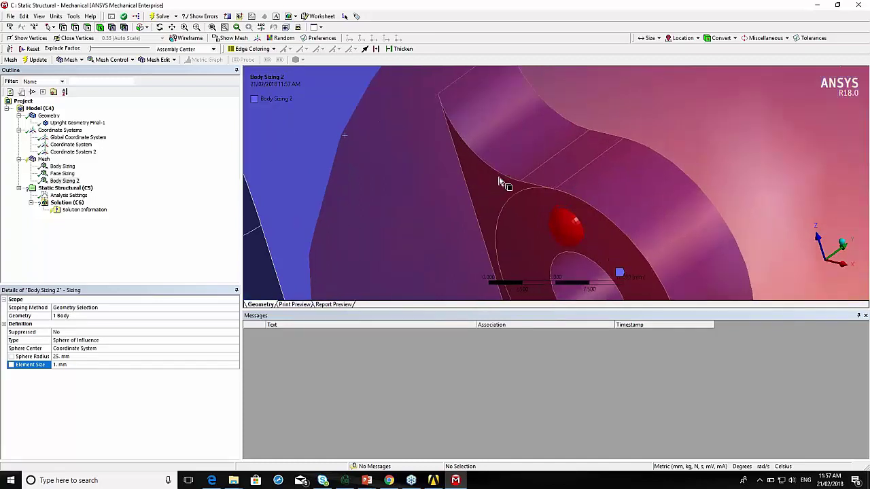
{"action": "scroll", "coordinate": [501, 182], "scroll_direction": "down", "scroll_amount": 4}
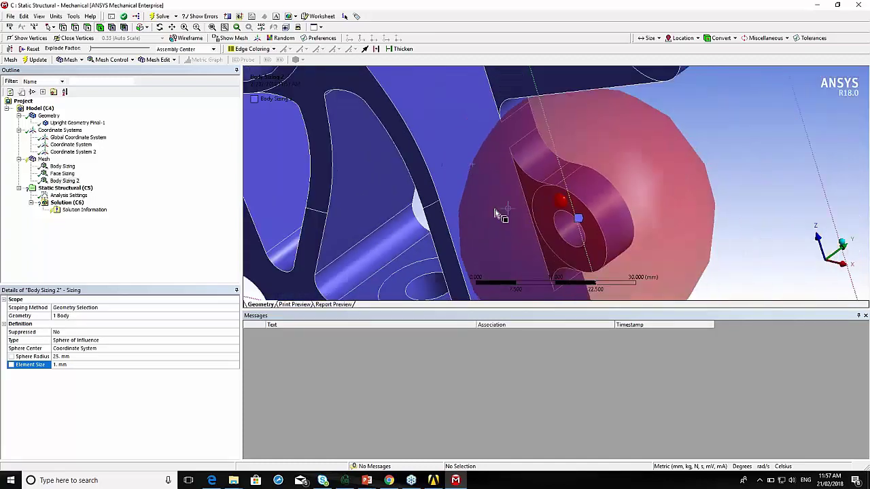
Update the mesh with the 1 mm sphere of influence and view the refined region around the small lug.
{"action": "mouse_move", "coordinate": [574, 196]}
{"action": "middle_mouse_down"}
{"action": "mouse_move", "coordinate": [615, 197]}
{"action": "mouse_move", "coordinate": [581, 210]}
{"action": "middle_mouse_up"}
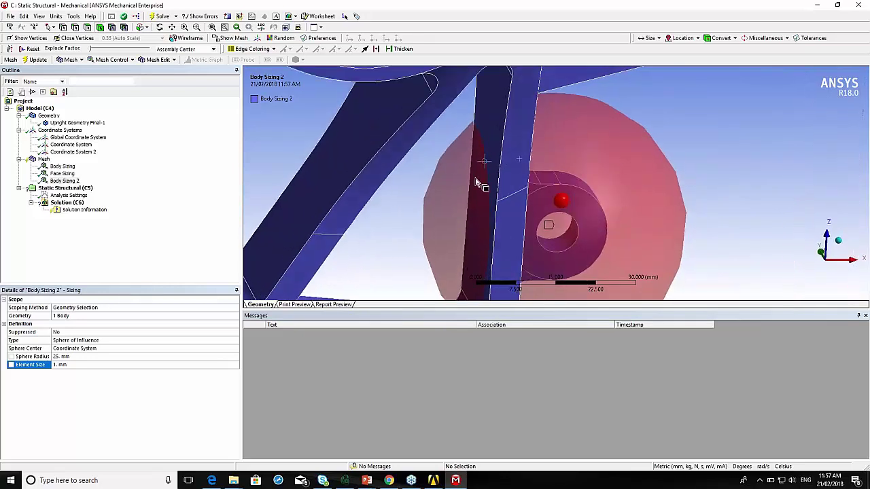
{"action": "left_click", "coordinate": [44, 159]}
{"action": "right_click", "coordinate": [44, 159]}
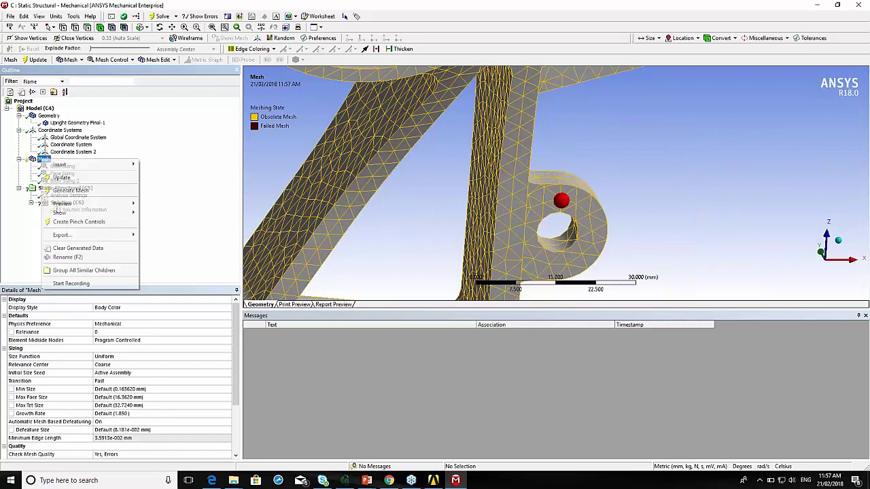
{"action": "left_click", "coordinate": [67, 178]}
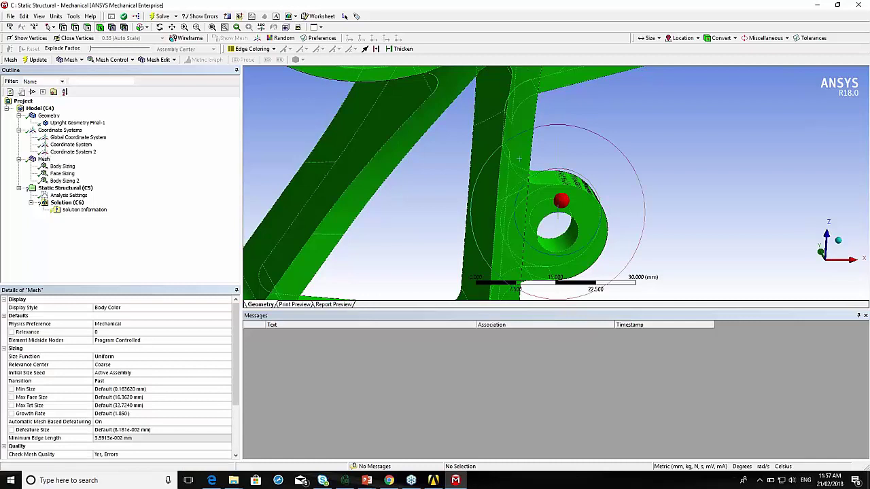
{"action": "left_click", "coordinate": [43, 160]}
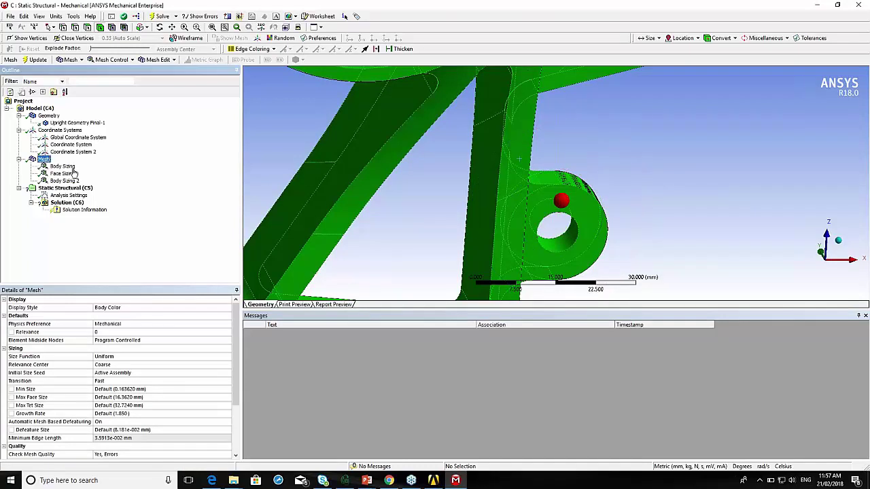
{"action": "scroll", "coordinate": [649, 189], "scroll_direction": "down", "scroll_amount": 2}
{"action": "middle_click_drag", "start_coordinate": [646, 202], "coordinate": [598, 149]}
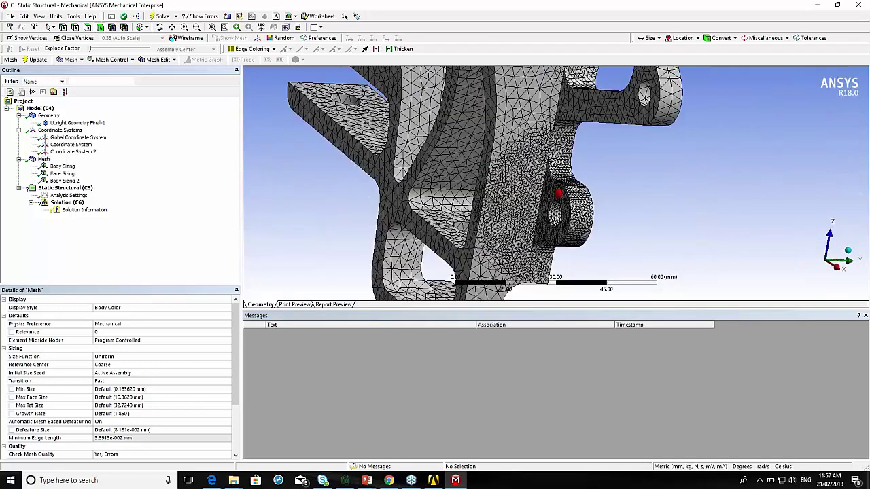
Insert another mesh Sizing control and start its face selection at the hole end of the triangular arm.
{"action": "left_click", "coordinate": [43, 160]}
{"action": "right_click", "coordinate": [44, 163]}
{"action": "mouse_move", "coordinate": [122, 170]}
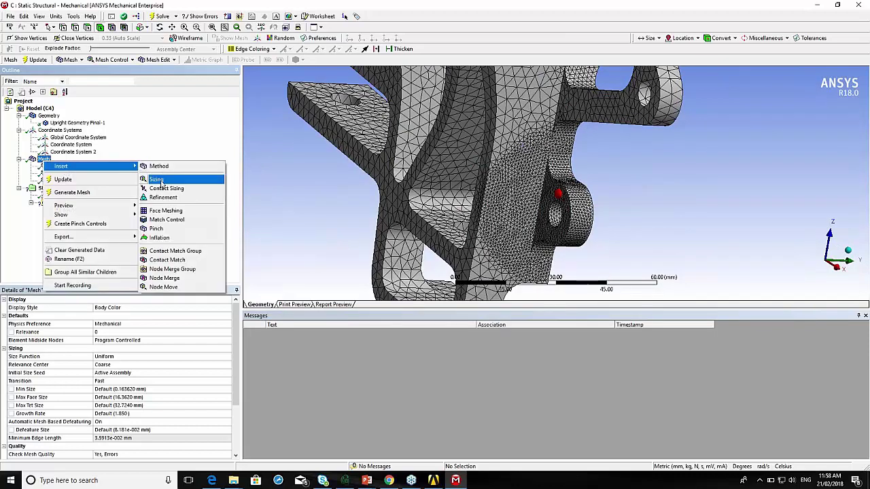
{"action": "left_click", "coordinate": [161, 180]}
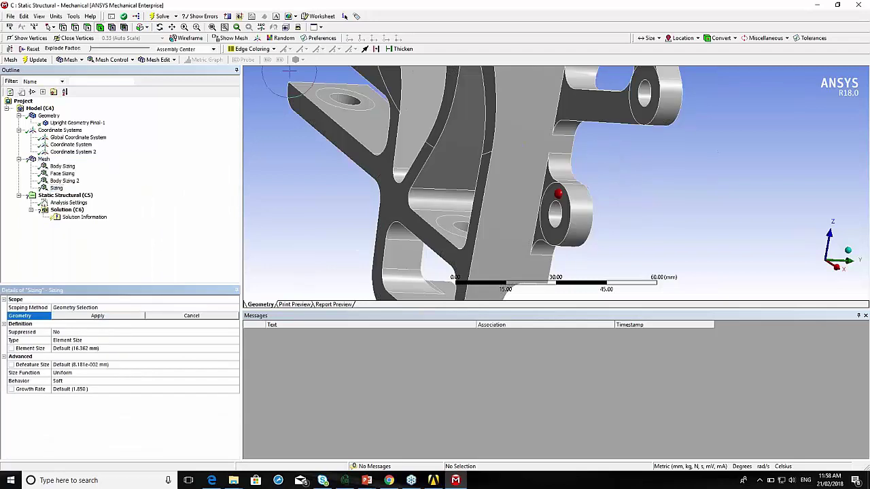
{"action": "left_click", "coordinate": [100, 27]}
{"action": "left_click", "coordinate": [652, 93]}
{"action": "left_click", "coordinate": [647, 95], "text": "ctrl"}
{"action": "left_click", "coordinate": [672, 104], "text": "ctrl"}
{"action": "left_click", "coordinate": [675, 78], "text": "ctrl"}
{"action": "middle_click_drag", "start_coordinate": [677, 102], "coordinate": [685, 174], "text": "ctrl"}
{"action": "left_click", "coordinate": [656, 128], "text": "ctrl"}
{"action": "left_click", "coordinate": [630, 175], "text": "ctrl"}
Add the triangular arm's remaining side and inner faces to the selection and scope the sizing to the 14 faces.
{"action": "middle_click_drag", "start_coordinate": [649, 196], "coordinate": [490, 211]}
{"action": "left_click", "coordinate": [484, 209], "text": "ctrl"}
{"action": "left_click", "coordinate": [522, 197], "text": "ctrl"}
{"action": "left_click", "coordinate": [532, 201], "text": "ctrl"}
{"action": "middle_click_drag", "start_coordinate": [537, 204], "coordinate": [316, 175]}
{"action": "left_click", "coordinate": [382, 218], "text": "ctrl"}
{"action": "left_click", "coordinate": [428, 208], "text": "ctrl"}
{"action": "left_click", "coordinate": [297, 174], "text": "ctrl"}
{"action": "scroll", "coordinate": [304, 166], "scroll_direction": "down", "scroll_amount": 3}
{"action": "middle_click_drag", "start_coordinate": [436, 204], "coordinate": [482, 220], "text": "ctrl"}
{"action": "scroll", "coordinate": [481, 223], "scroll_direction": "up", "scroll_amount": 5}
{"action": "left_click", "coordinate": [341, 188], "text": "ctrl"}
{"action": "left_click", "coordinate": [374, 233], "text": "ctrl"}
{"action": "scroll", "coordinate": [381, 235], "scroll_direction": "down", "scroll_amount": 6}
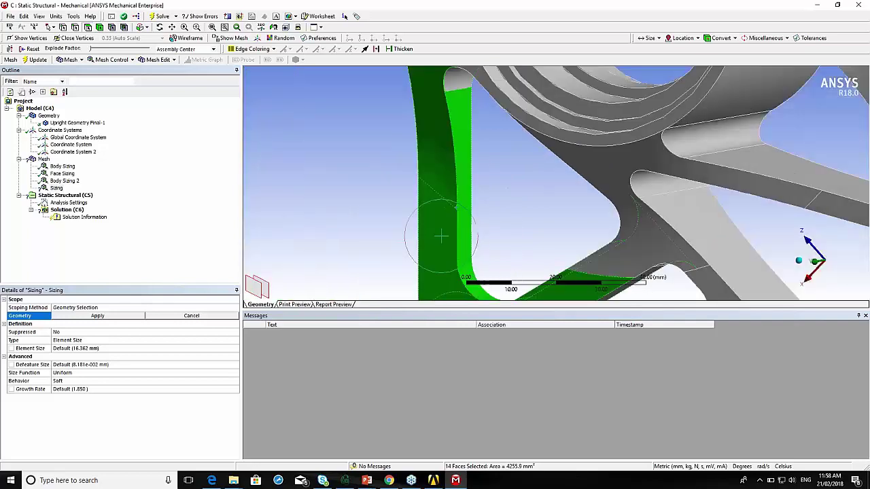
{"action": "middle_click_drag", "start_coordinate": [459, 234], "coordinate": [473, 200]}
{"action": "left_click", "coordinate": [96, 317]}
Set the new face sizing's type to Sphere of Influence, centred on Coordinate System 2.
{"action": "left_click", "coordinate": [103, 343]}
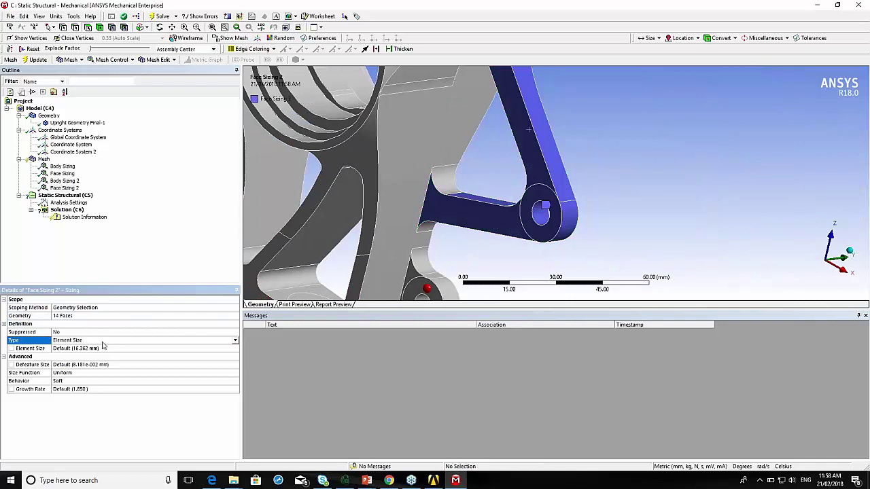
{"action": "left_click", "coordinate": [235, 341]}
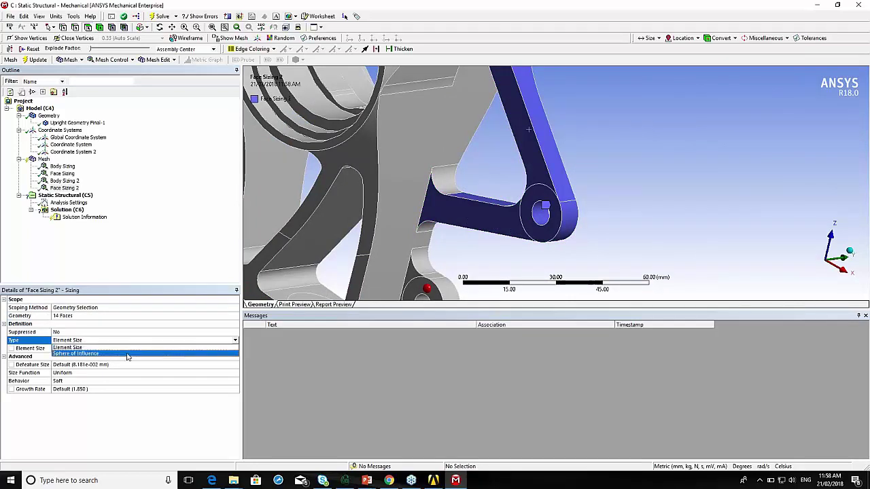
{"action": "left_click", "coordinate": [127, 354]}
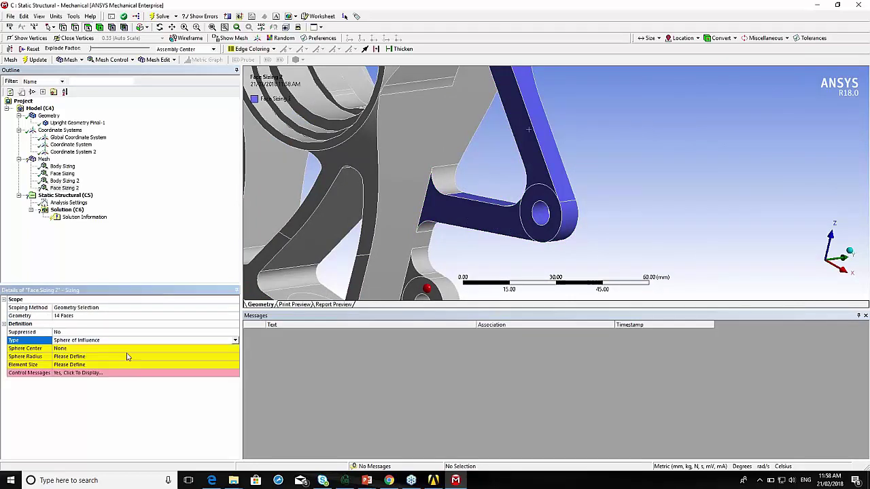
{"action": "left_click", "coordinate": [78, 350]}
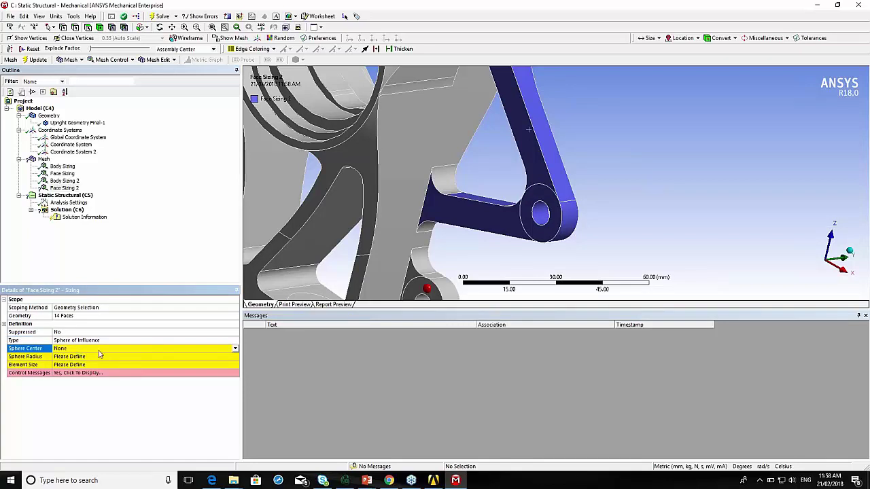
{"action": "left_click", "coordinate": [235, 349]}
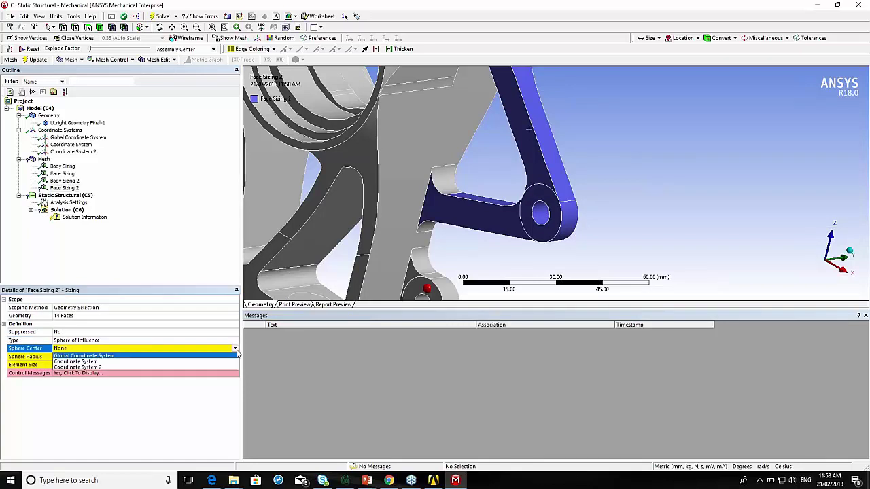
{"action": "left_click", "coordinate": [106, 372]}
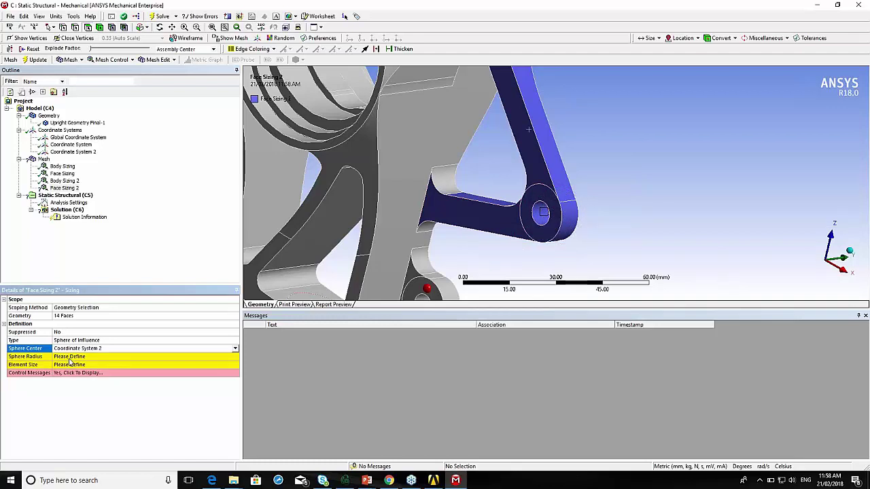
Set the face sizing's sphere radius to 30 mm and its element size to 1.5 mm.
{"action": "left_click", "coordinate": [70, 358]}
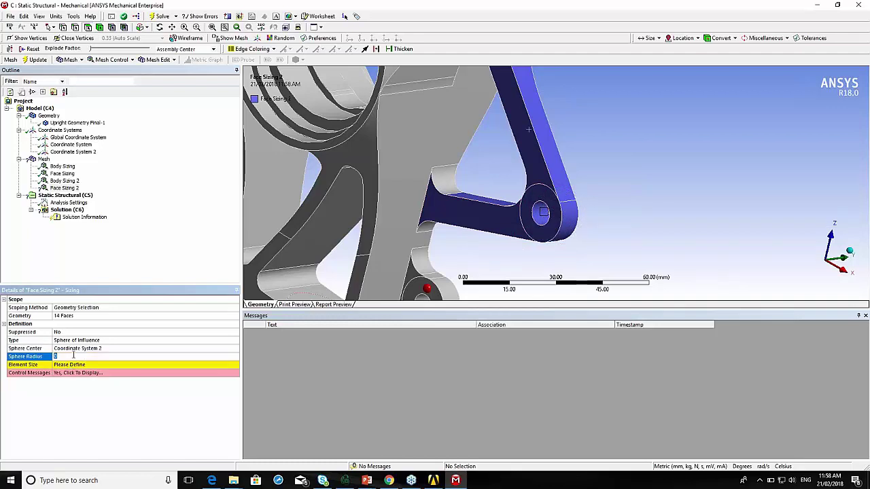
{"action": "type", "text": "30"}
{"action": "key", "text": "Return"}
{"action": "middle_click_drag", "start_coordinate": [462, 229], "coordinate": [573, 193]}
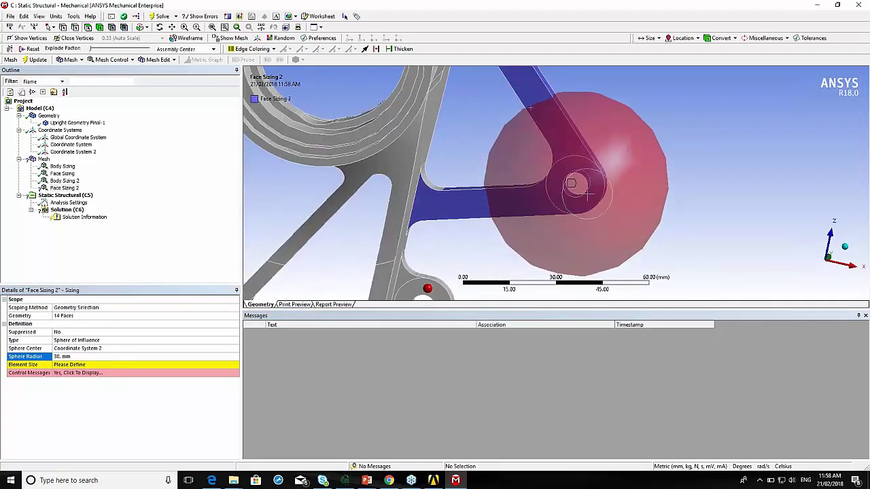
{"action": "left_click", "coordinate": [70, 365]}
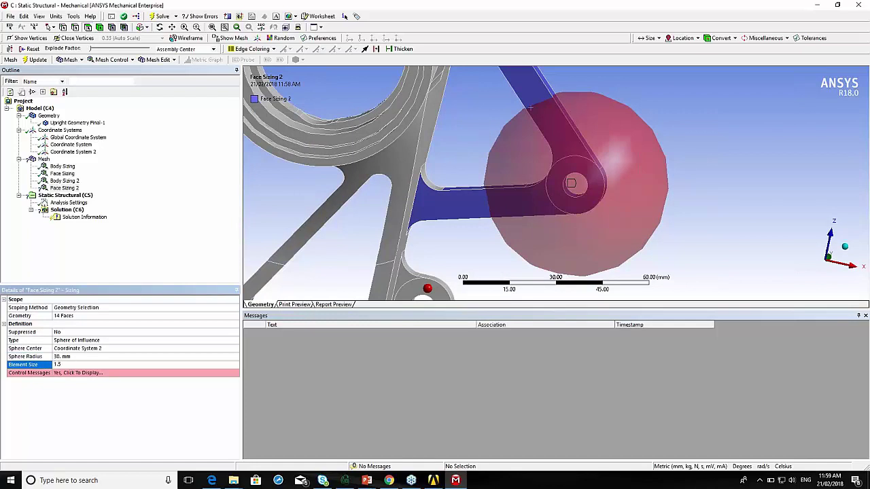
{"action": "type", "text": "1.5"}
{"action": "key", "text": "Return"}
Try to update the mesh with Face Sizing 2 and read the full error message for that sizing.
{"action": "right_click", "coordinate": [64, 189]}
{"action": "left_click", "coordinate": [84, 222]}
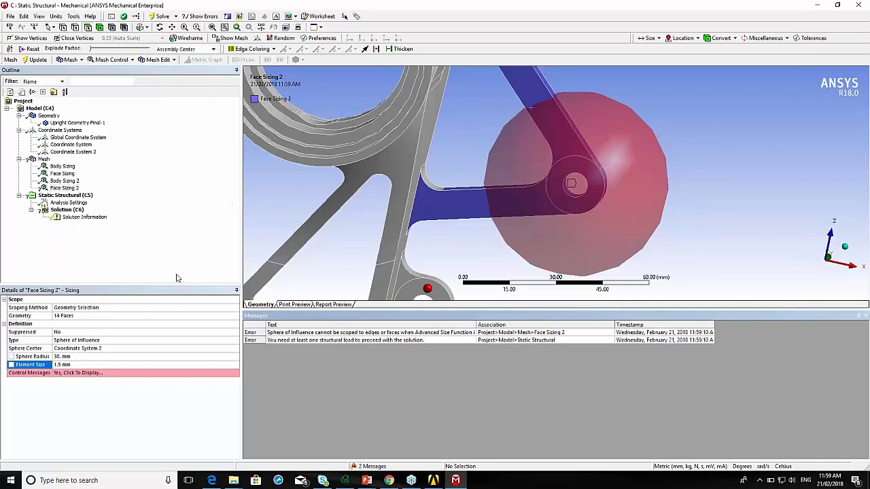
{"action": "right_click", "coordinate": [390, 334]}
{"action": "left_click", "coordinate": [416, 348]}
{"action": "left_click", "coordinate": [507, 275]}
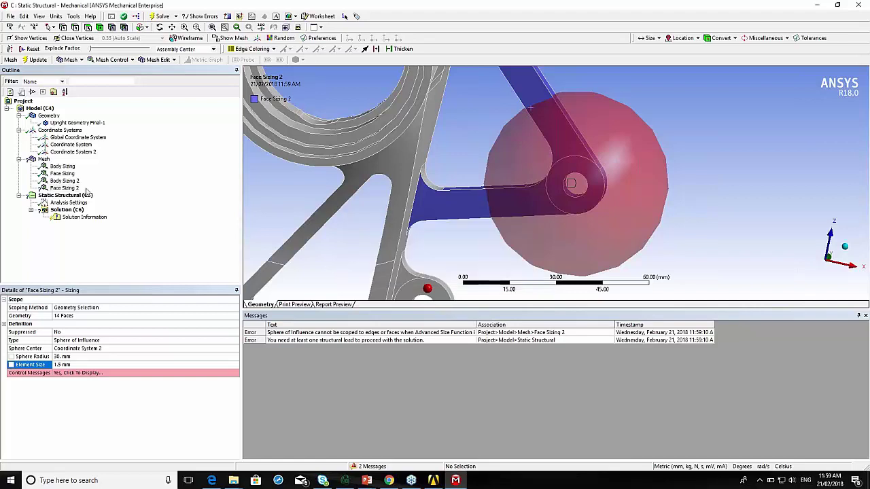
Set the global mesh Size Function to Adaptive and generate the mesh.
{"action": "left_click", "coordinate": [43, 161]}
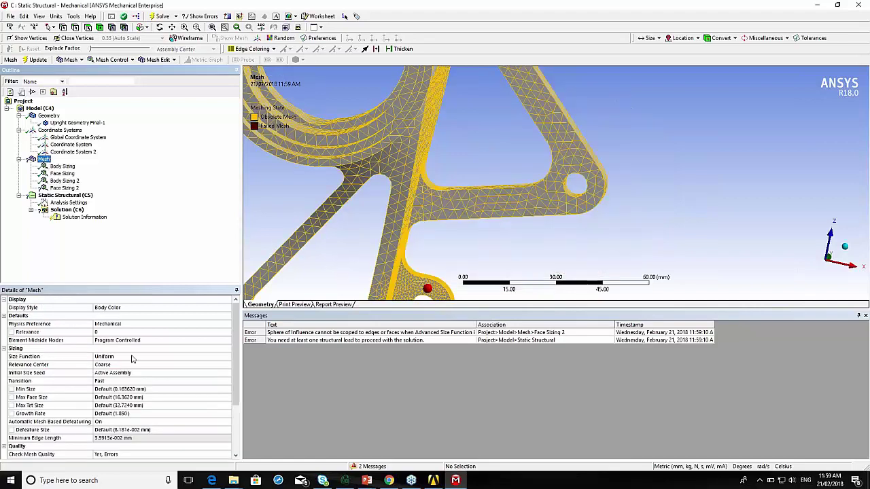
{"action": "left_click", "coordinate": [125, 357]}
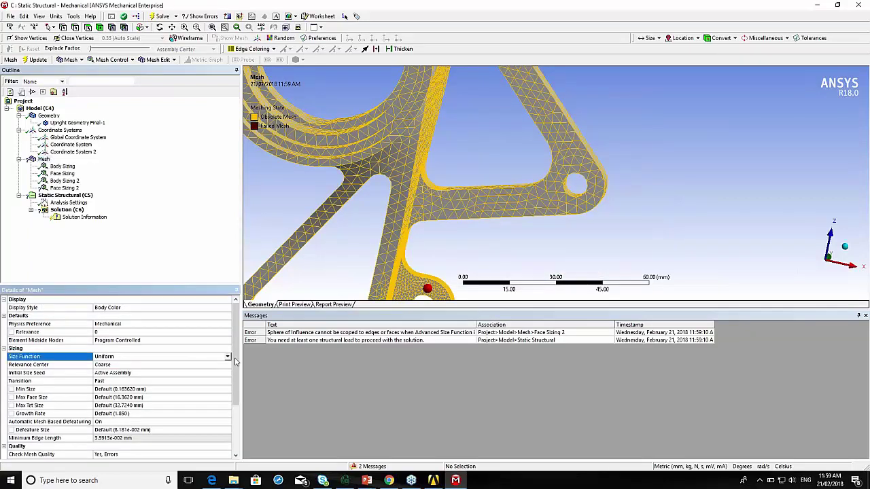
{"action": "left_click", "coordinate": [126, 358]}
{"action": "left_click", "coordinate": [113, 364]}
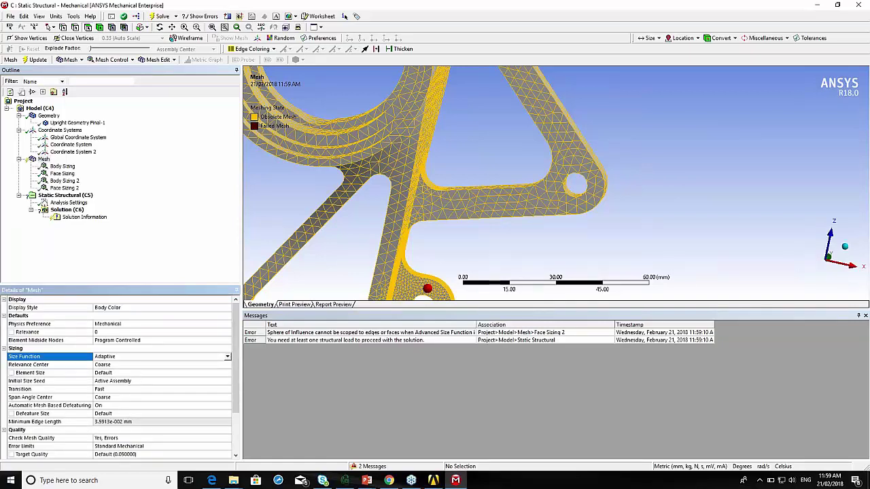
{"action": "left_click", "coordinate": [41, 160]}
{"action": "right_click", "coordinate": [40, 161]}
{"action": "left_click", "coordinate": [65, 191]}
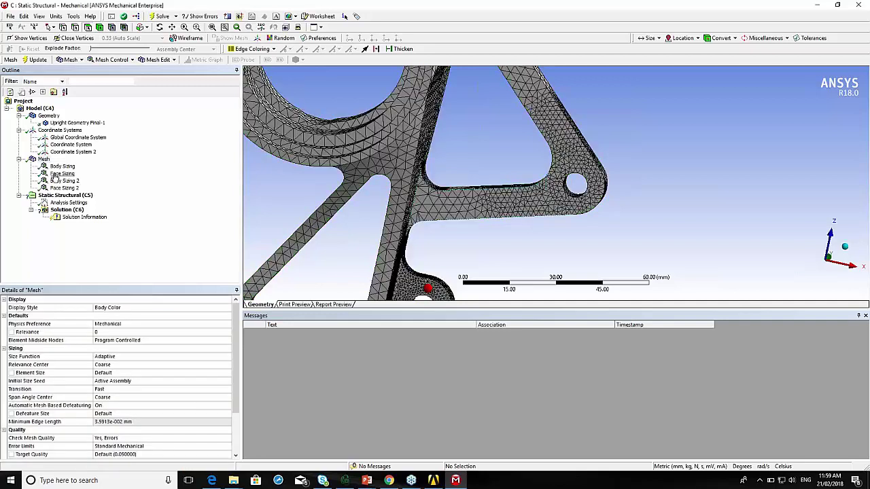
Examine the refined mesh on the triangular arm and compare it with the sphere of influence of Face Sizing 2.
{"action": "middle_click_drag", "start_coordinate": [536, 224], "coordinate": [521, 174]}
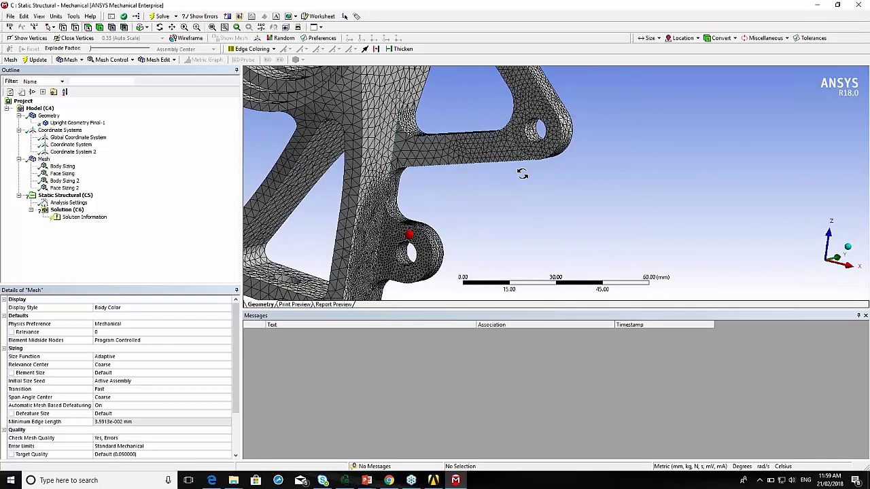
{"action": "left_click", "coordinate": [60, 188]}
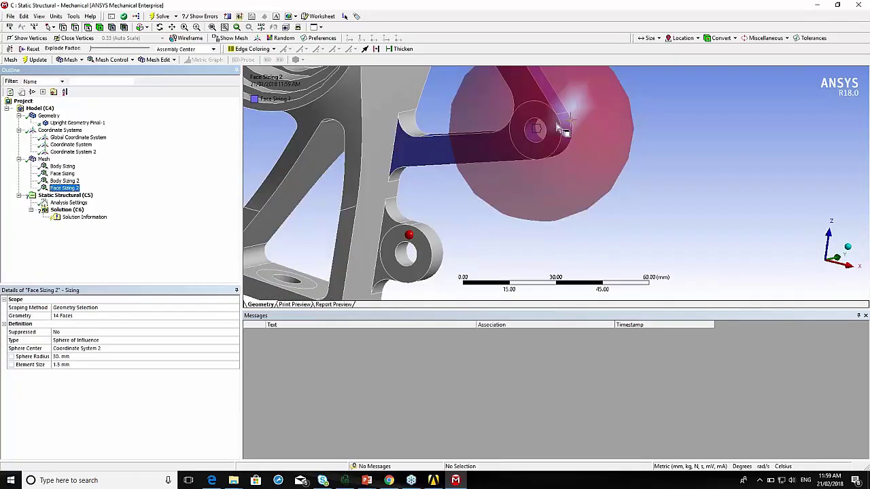
{"action": "scroll", "coordinate": [568, 144], "scroll_direction": "down", "scroll_amount": 4}
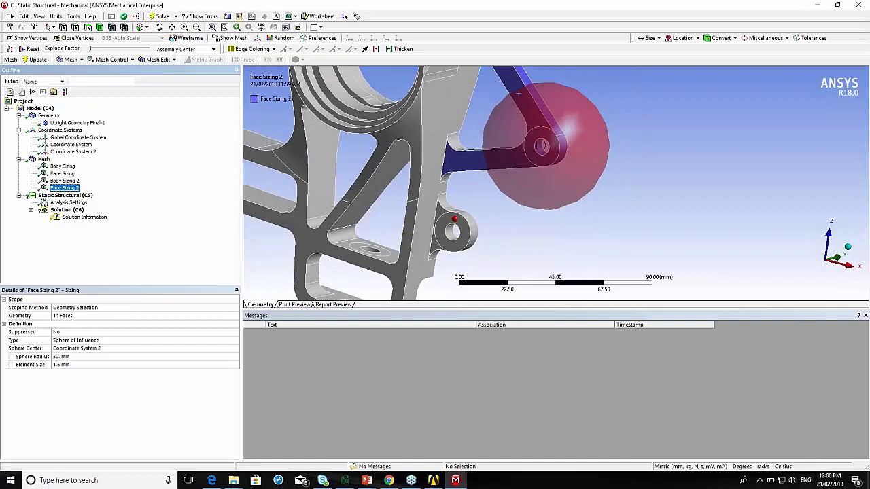
{"action": "left_click", "coordinate": [43, 160]}
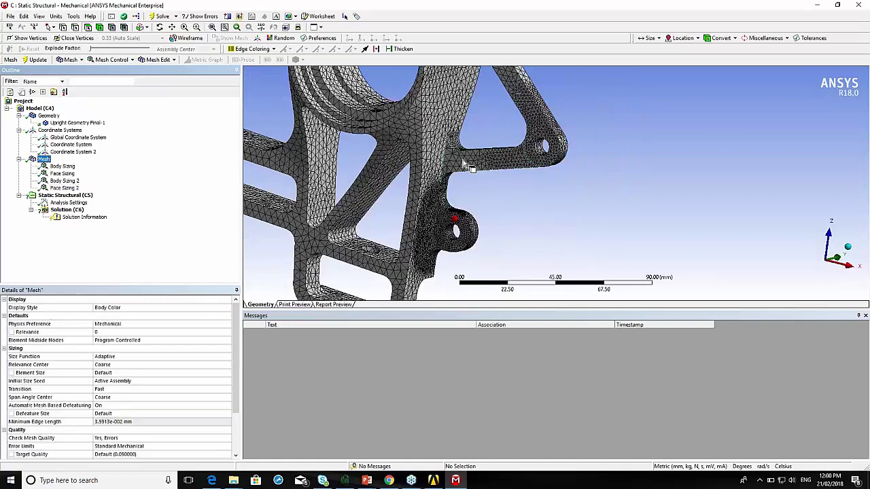
{"action": "middle_click_drag", "start_coordinate": [501, 142], "coordinate": [537, 197], "text": "ctrl"}
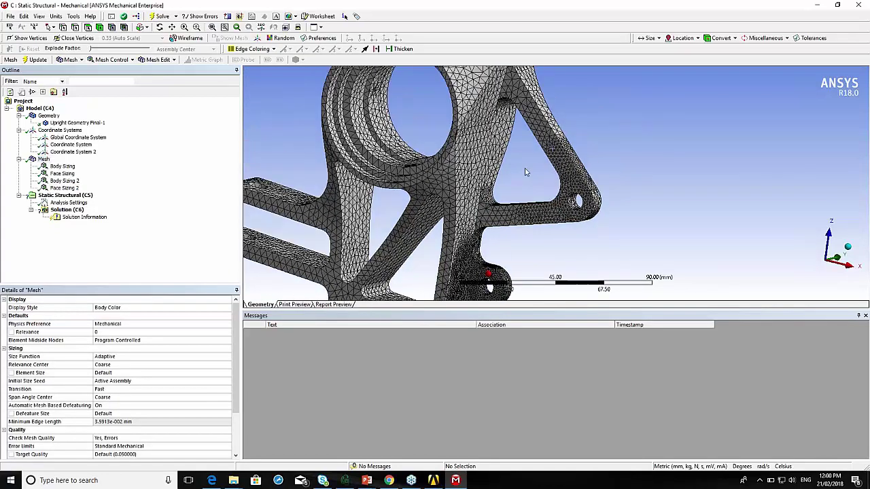
{"action": "scroll", "coordinate": [498, 192], "scroll_direction": "down", "scroll_amount": 3}
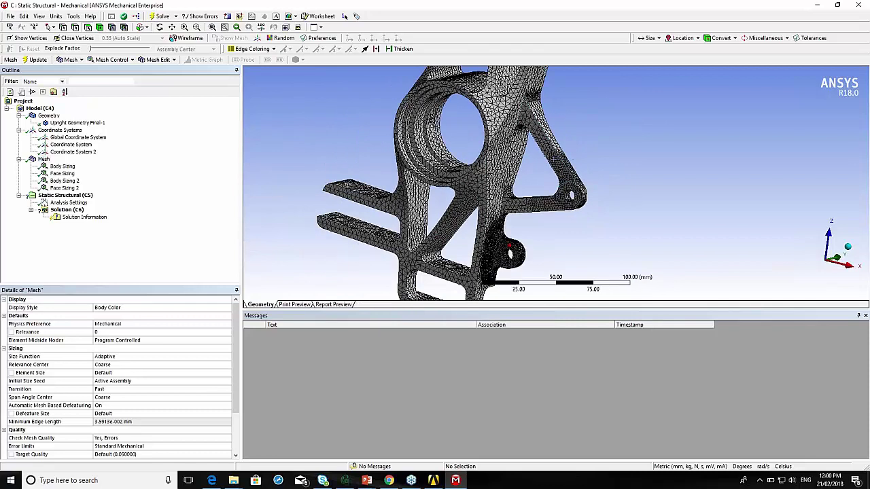
Select the eight cylindrical fillet faces at the inner corners of the lower mounting bracket's slots.
{"action": "middle_click_drag", "start_coordinate": [503, 194], "coordinate": [621, 203]}
{"action": "middle_click_drag", "start_coordinate": [446, 238], "coordinate": [540, 97], "text": "ctrl"}
{"action": "scroll", "coordinate": [484, 233], "scroll_direction": "up", "scroll_amount": 5}
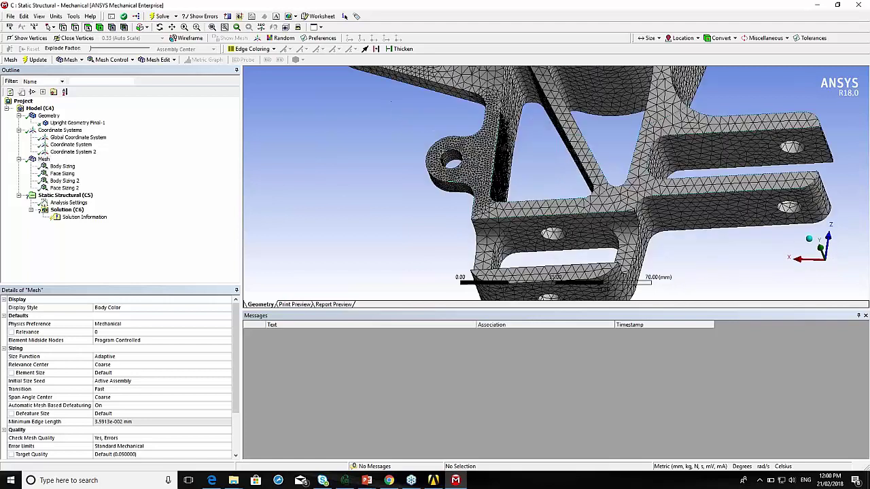
{"action": "left_click", "coordinate": [484, 233]}
{"action": "left_click", "coordinate": [622, 221], "text": "ctrl"}
{"action": "middle_click_drag", "start_coordinate": [622, 220], "coordinate": [621, 272]}
{"action": "left_click", "coordinate": [620, 275], "text": "ctrl"}
{"action": "left_click", "coordinate": [493, 266], "text": "ctrl"}
{"action": "middle_click_drag", "start_coordinate": [493, 266], "coordinate": [507, 327]}
{"action": "middle_click_drag", "start_coordinate": [507, 285], "coordinate": [435, 224]}
{"action": "left_click", "coordinate": [407, 204], "text": "ctrl"}
{"action": "left_click", "coordinate": [544, 226], "text": "ctrl"}
{"action": "middle_click_drag", "start_coordinate": [544, 226], "coordinate": [416, 169]}
{"action": "left_click", "coordinate": [538, 144], "text": "ctrl"}
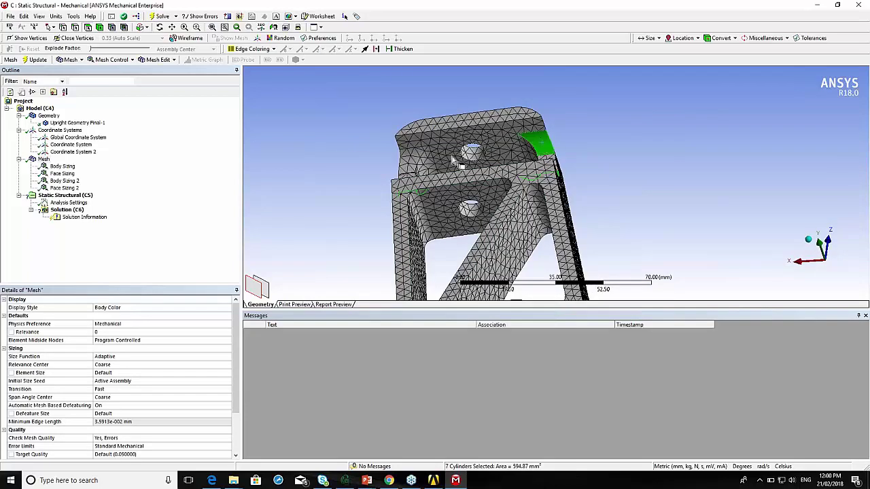
{"action": "left_click", "coordinate": [410, 165], "text": "ctrl"}
Add the four flat faces between the lower bracket's slot fillets to the selection, for twelve faces in total.
{"action": "scroll", "coordinate": [549, 132], "scroll_direction": "up", "scroll_amount": 1}
{"action": "scroll", "coordinate": [549, 132], "scroll_direction": "up", "scroll_amount": 2}
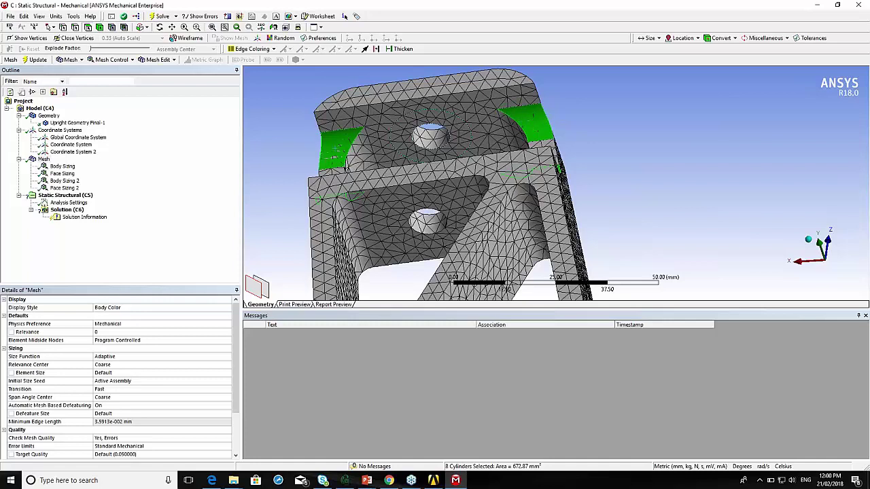
{"action": "middle_click_drag", "start_coordinate": [347, 157], "coordinate": [346, 224]}
{"action": "middle_click_drag", "start_coordinate": [333, 75], "coordinate": [348, 170], "text": "ctrl"}
{"action": "left_click", "coordinate": [332, 142], "text": "ctrl"}
{"action": "left_click", "coordinate": [545, 131], "text": "ctrl"}
{"action": "middle_click_drag", "start_coordinate": [546, 278], "coordinate": [530, 104], "text": "ctrl"}
{"action": "middle_click_drag", "start_coordinate": [500, 280], "coordinate": [537, 81], "text": "ctrl"}
{"action": "left_click", "coordinate": [344, 266], "text": "ctrl"}
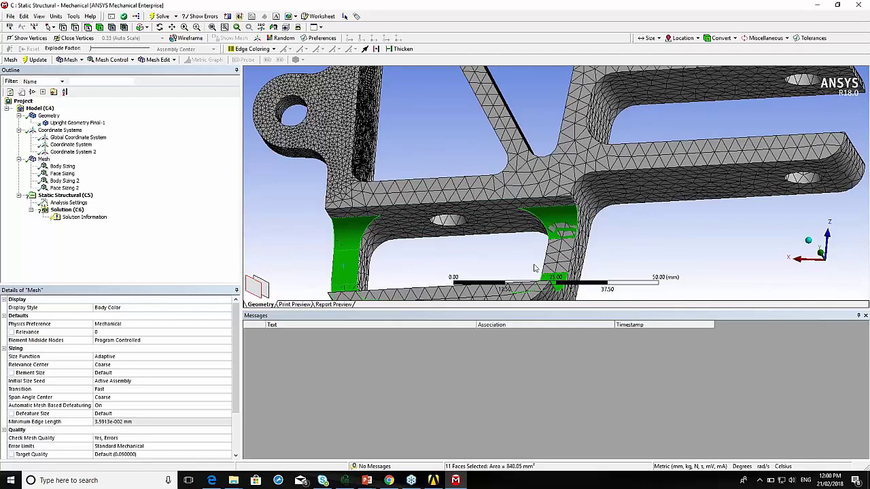
{"action": "left_click", "coordinate": [560, 257], "text": "ctrl"}
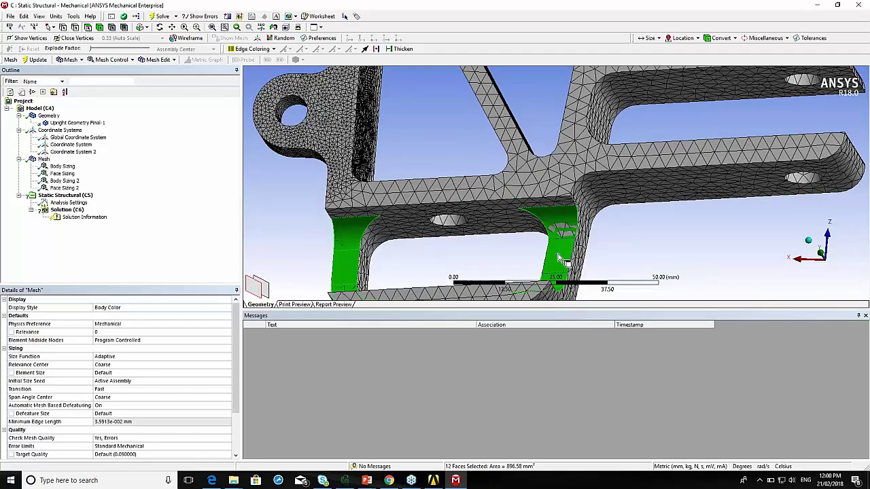
Insert a Refinement control on the twelve selected bracket faces and generate the mesh.
{"action": "right_click", "coordinate": [352, 239]}
{"action": "mouse_move", "coordinate": [469, 239]}
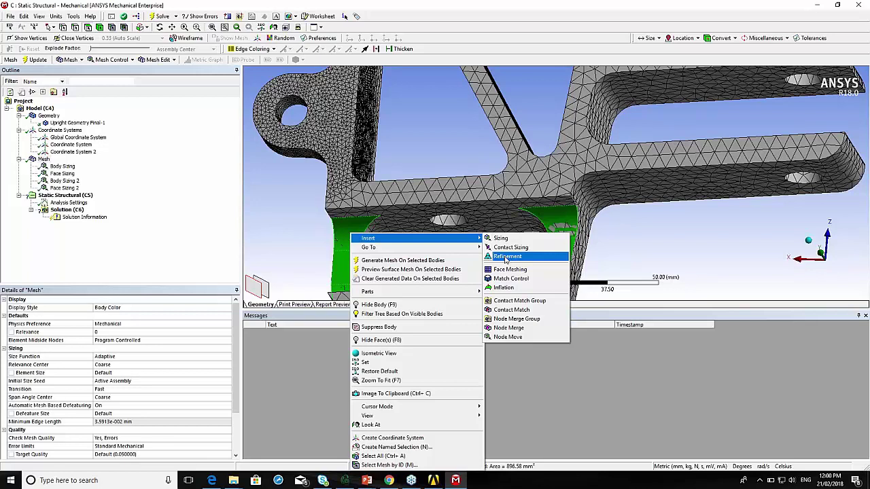
{"action": "left_click", "coordinate": [507, 257]}
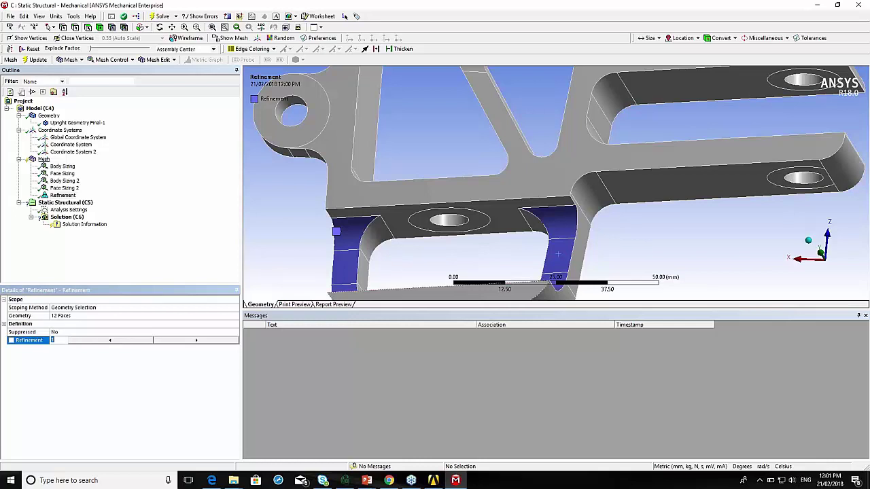
{"action": "left_click", "coordinate": [44, 158]}
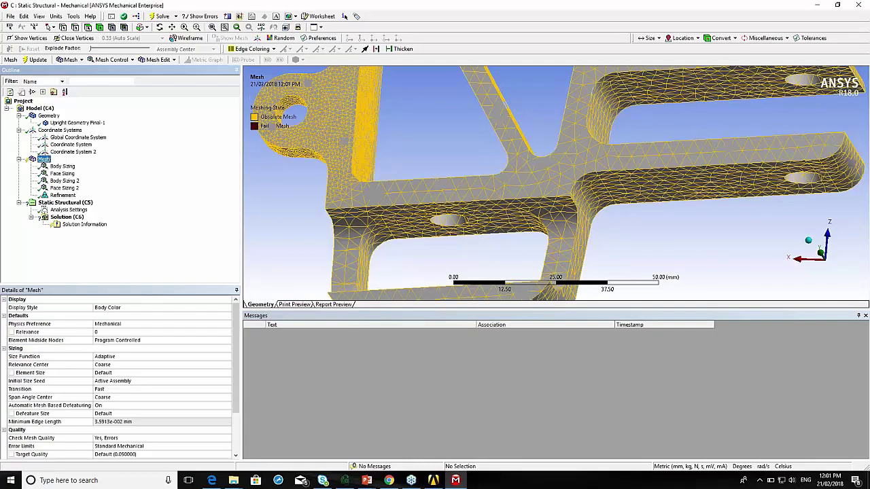
{"action": "right_click", "coordinate": [43, 159]}
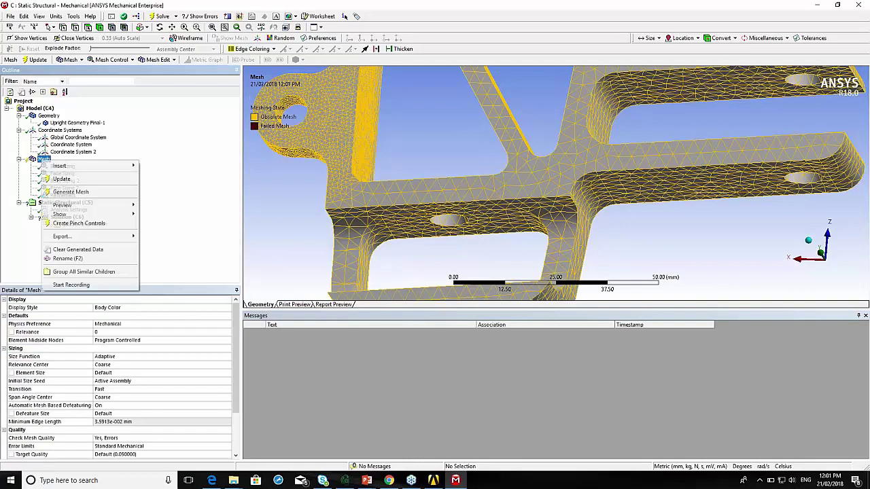
{"action": "left_click", "coordinate": [68, 194]}
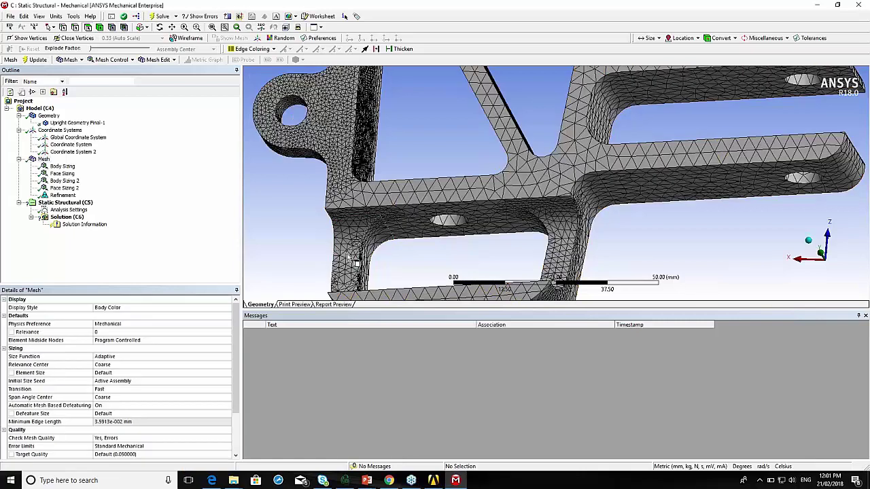
Examine the refined mesh around the bracket slot faces and the two bolt holes from several angles.
{"action": "middle_click_drag", "start_coordinate": [365, 256], "coordinate": [562, 216]}
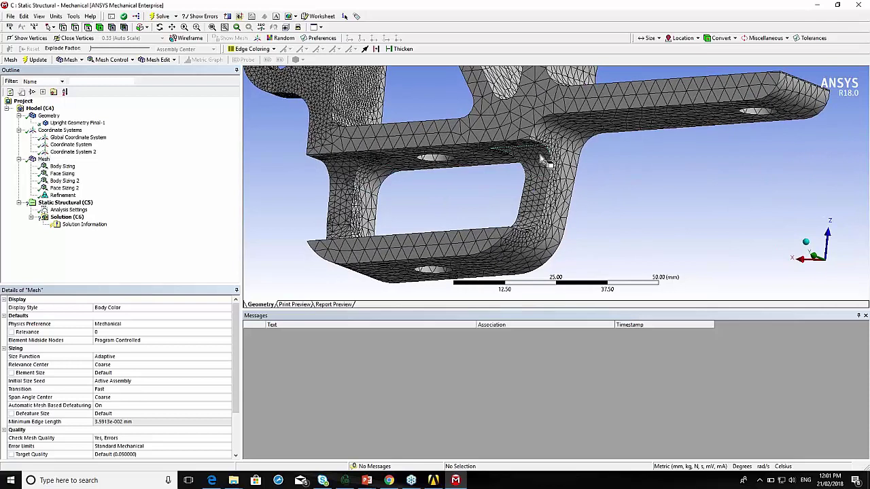
{"action": "scroll", "coordinate": [542, 185], "scroll_direction": "down", "scroll_amount": 5}
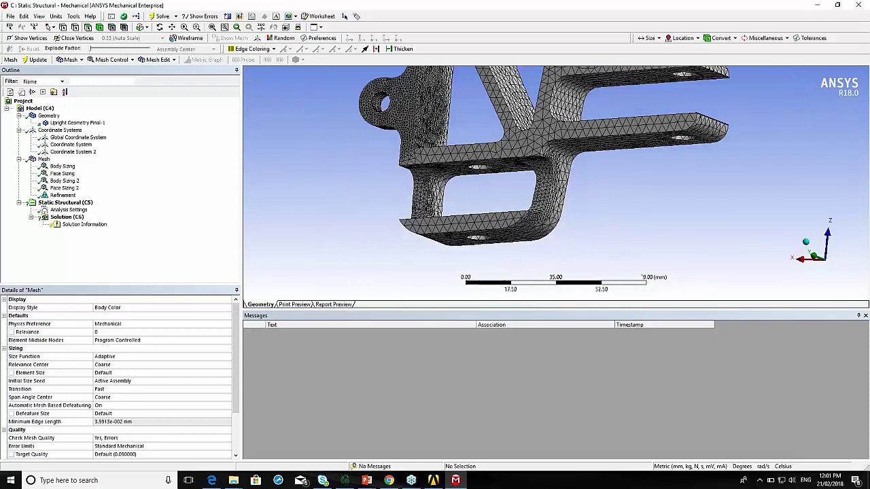
{"action": "middle_click_drag", "start_coordinate": [534, 169], "coordinate": [458, 305], "text": "ctrl"}
{"action": "middle_click_drag", "start_coordinate": [514, 118], "coordinate": [498, 161], "text": "ctrl"}
{"action": "middle_click_drag", "start_coordinate": [413, 194], "coordinate": [444, 272]}
{"action": "scroll", "coordinate": [450, 238], "scroll_direction": "down", "scroll_amount": 1}
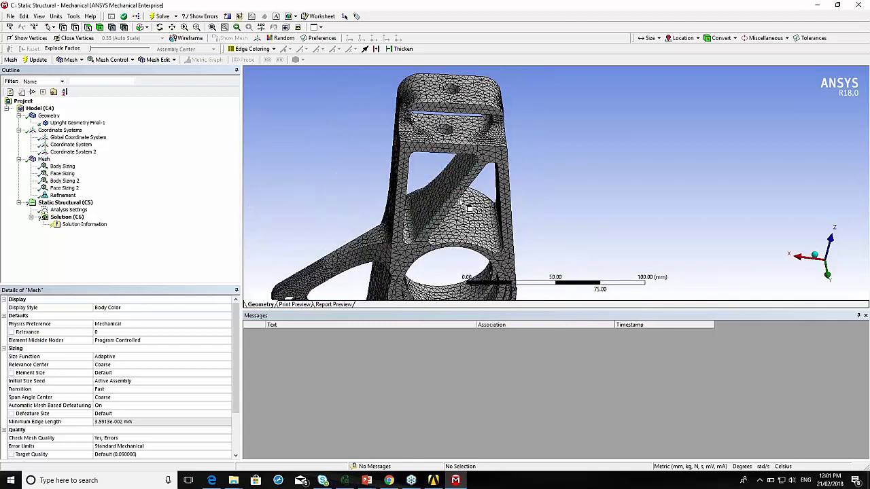
{"action": "scroll", "coordinate": [457, 174], "scroll_direction": "up", "scroll_amount": 1}
{"action": "middle_click_drag", "start_coordinate": [457, 174], "coordinate": [469, 231], "text": "ctrl"}
{"action": "scroll", "coordinate": [476, 211], "scroll_direction": "up", "scroll_amount": 1}
{"action": "scroll", "coordinate": [490, 194], "scroll_direction": "up", "scroll_amount": 1}
{"action": "middle_click_drag", "start_coordinate": [370, 204], "coordinate": [456, 151], "text": "ctrl"}
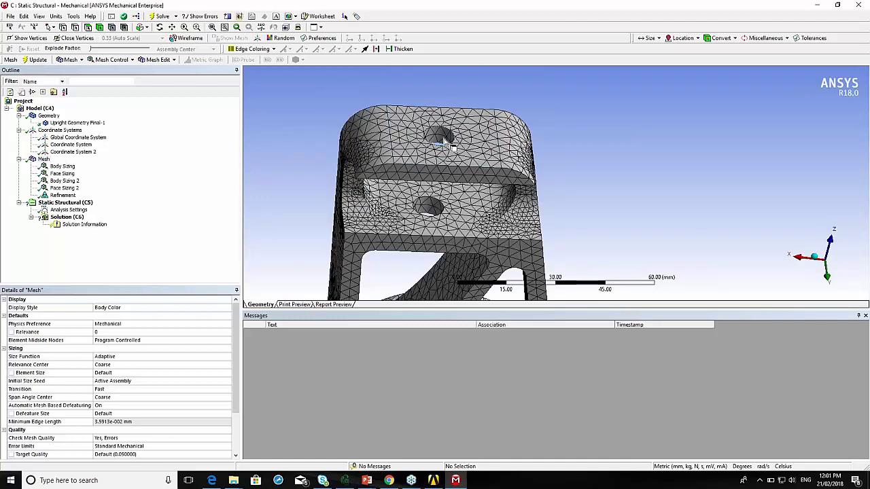
Insert an Inflation control into the mesh and scope its geometry to the upright body.
{"action": "left_click", "coordinate": [43, 161]}
{"action": "right_click", "coordinate": [43, 161]}
{"action": "mouse_move", "coordinate": [65, 167]}
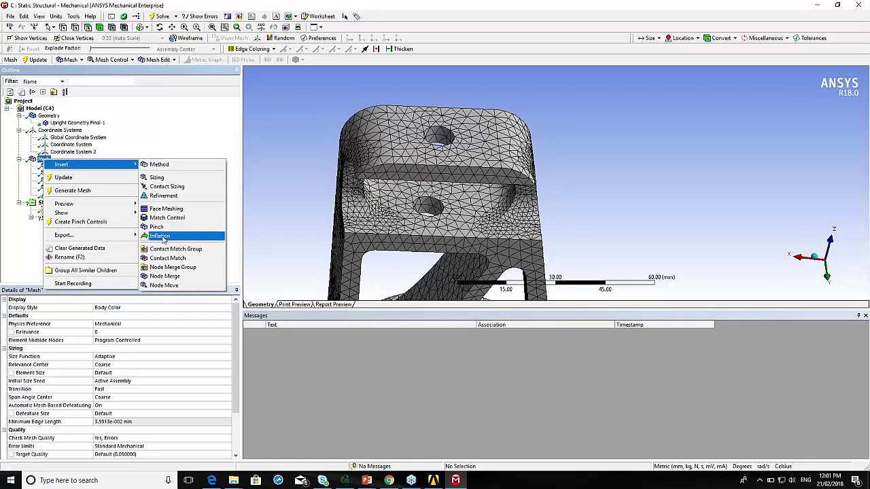
{"action": "left_click", "coordinate": [162, 236]}
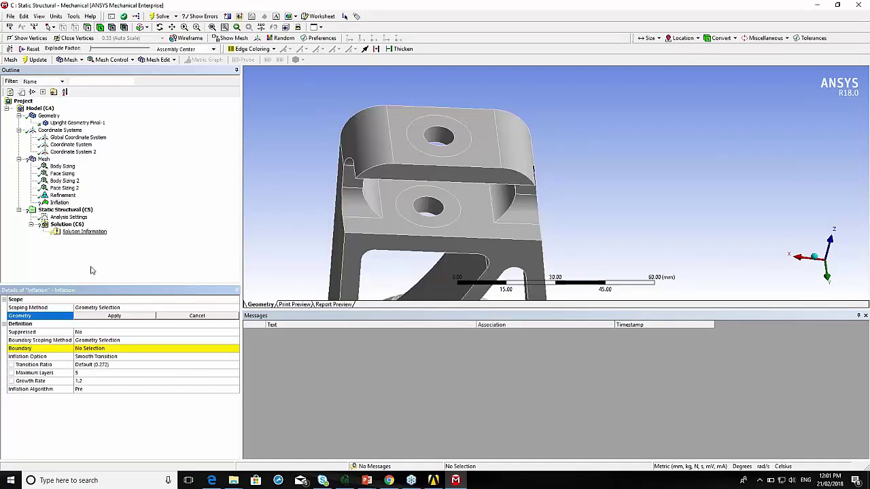
{"action": "left_click", "coordinate": [100, 30]}
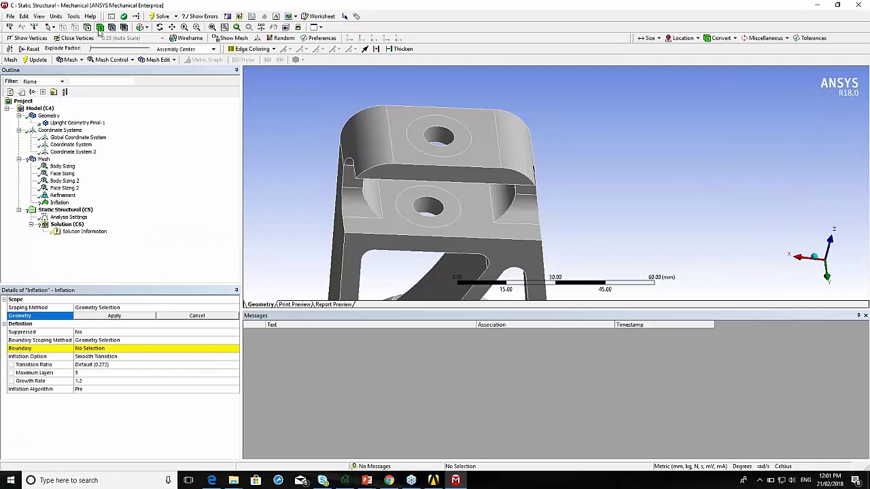
{"action": "left_click", "coordinate": [440, 136]}
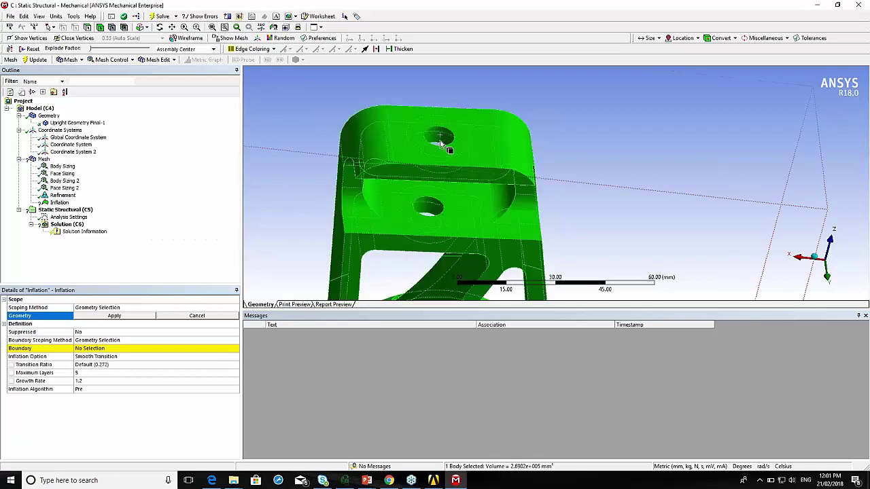
{"action": "left_click", "coordinate": [109, 316]}
Define the cylindrical faces of the bracket's two bolt holes as the inflation boundary.
{"action": "left_click", "coordinate": [100, 348]}
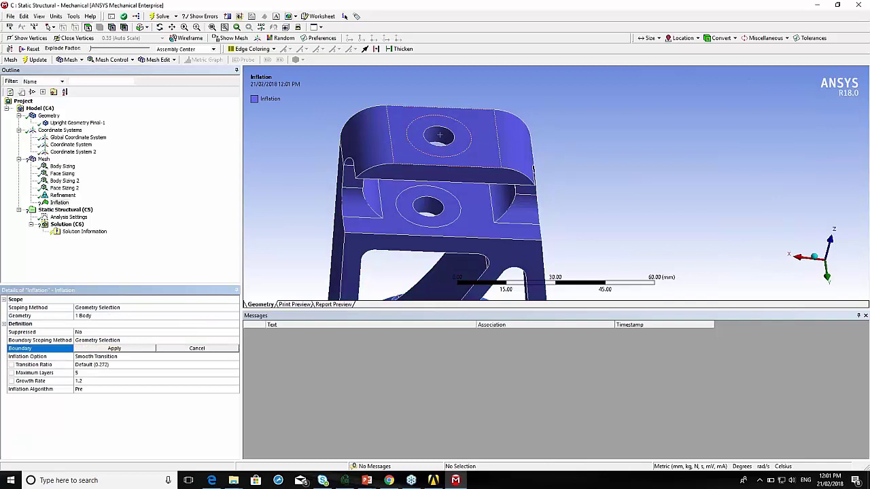
{"action": "left_click", "coordinate": [439, 137]}
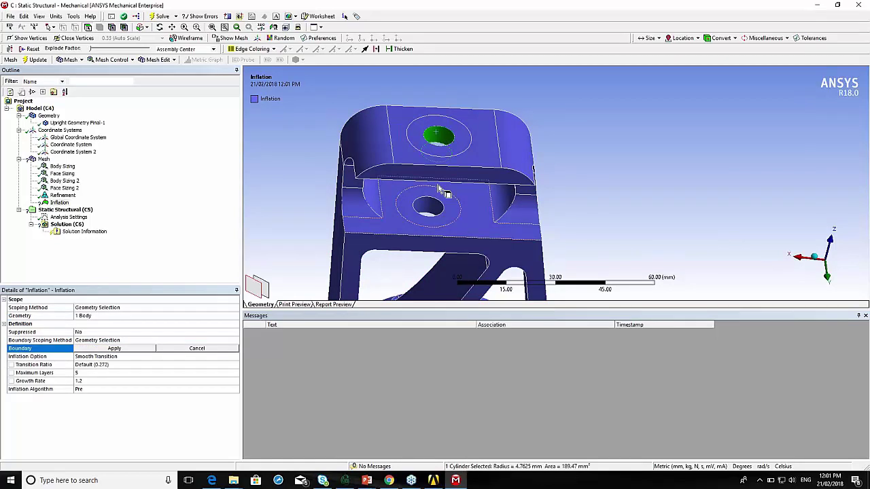
{"action": "left_click", "coordinate": [432, 207], "text": "ctrl"}
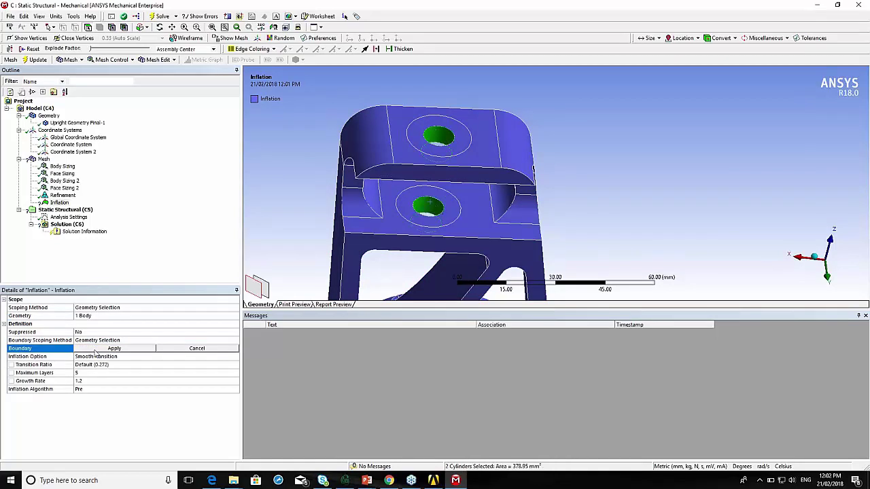
{"action": "left_click", "coordinate": [97, 351]}
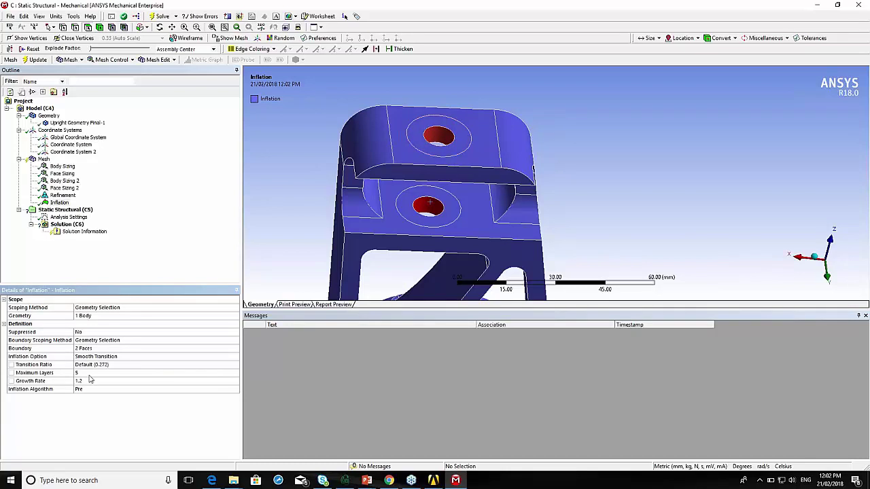
Set the Inflation Option to Total Thickness with a maximum thickness of 5 mm, and check the material around the bolt hole.
{"action": "left_click", "coordinate": [106, 358]}
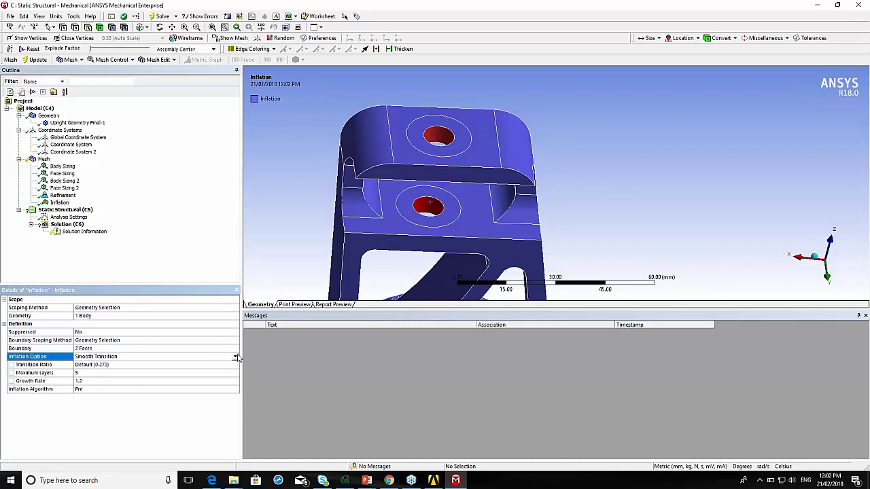
{"action": "left_click", "coordinate": [237, 358]}
{"action": "left_click", "coordinate": [112, 367]}
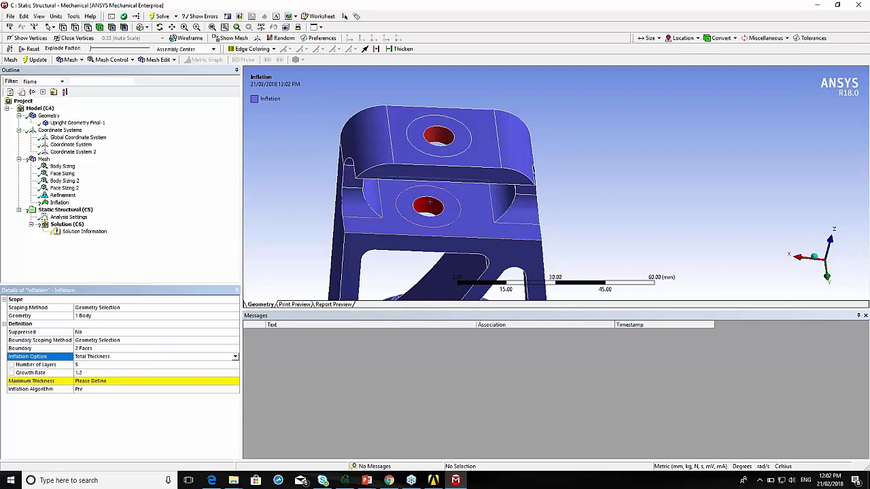
{"action": "left_click", "coordinate": [79, 382]}
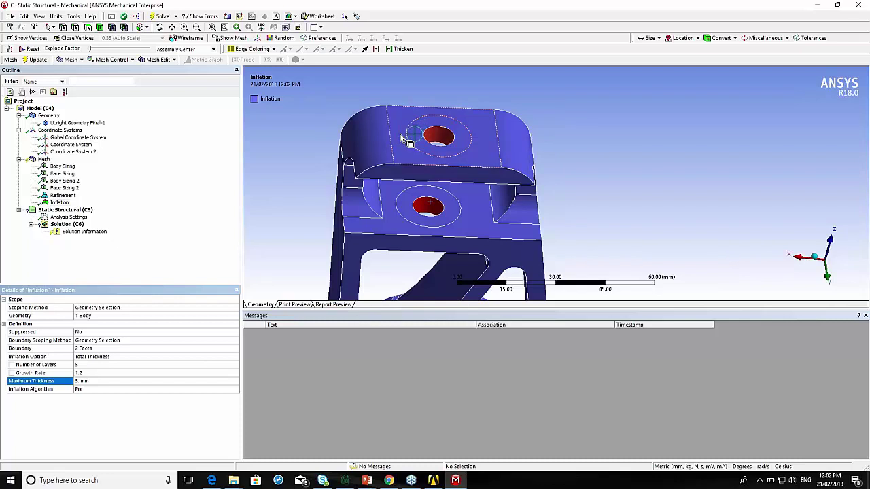
{"action": "scroll", "coordinate": [406, 140], "scroll_direction": "up", "scroll_amount": 5}
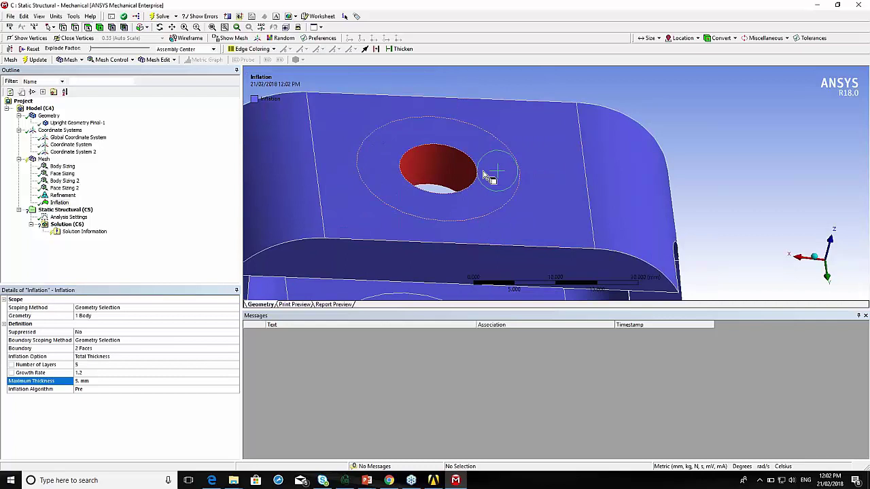
{"action": "scroll", "coordinate": [488, 176], "scroll_direction": "down", "scroll_amount": 5}
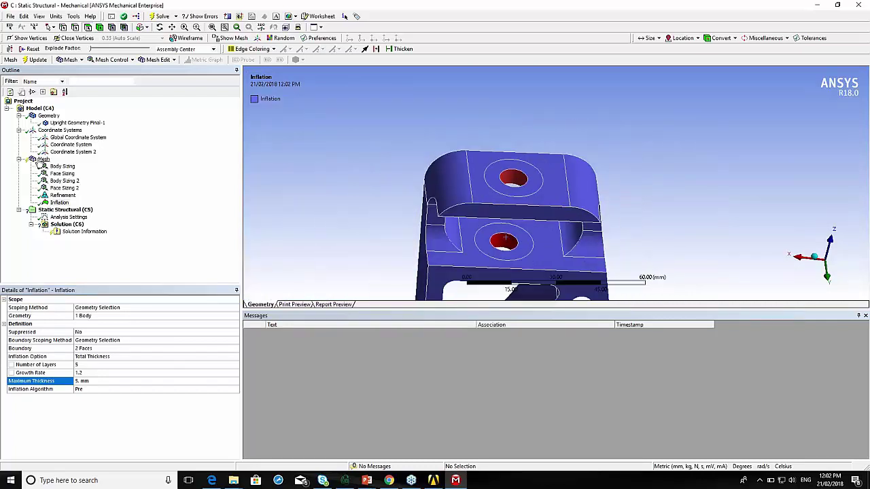
Try to generate the mesh with the inflation layers, allowing ansmeshingserver.exe through the firewall on domain networks.
{"action": "right_click", "coordinate": [42, 159]}
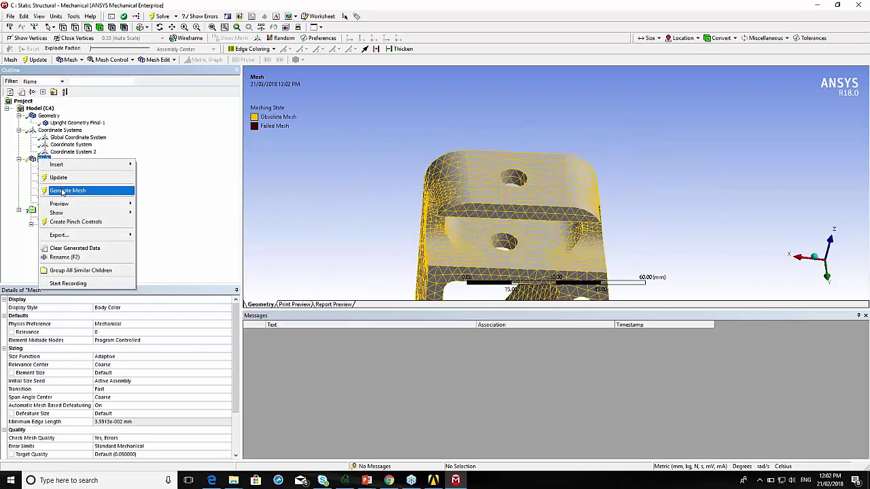
{"action": "left_click", "coordinate": [62, 191]}
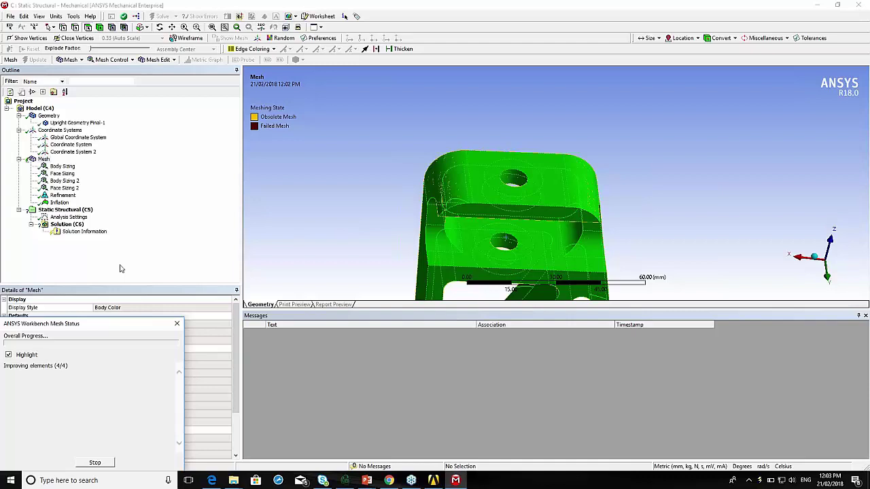
{"action": "left_click", "coordinate": [59, 203]}
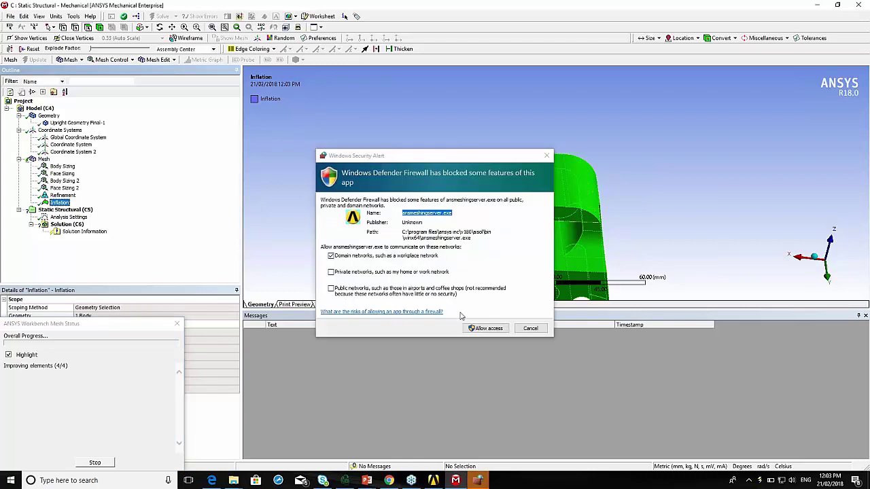
{"action": "left_click", "coordinate": [484, 330]}
{"action": "left_click", "coordinate": [482, 331]}
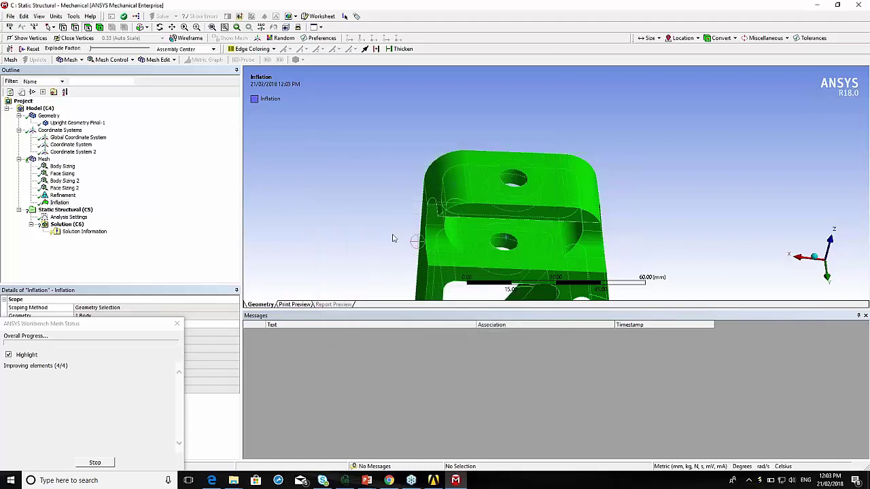
{"action": "left_click_drag", "start_coordinate": [120, 324], "coordinate": [343, 133]}
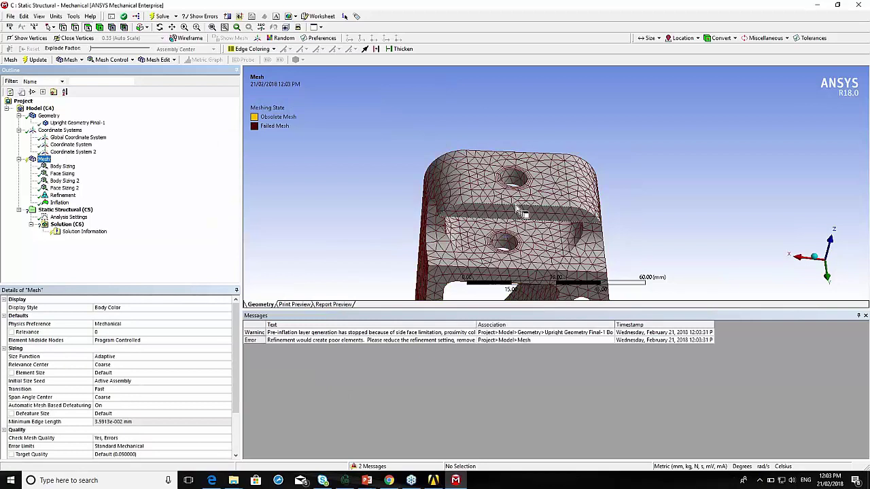
Set the Inflation control's growth rate to 1 and number of layers to 4.
{"action": "left_click", "coordinate": [59, 203]}
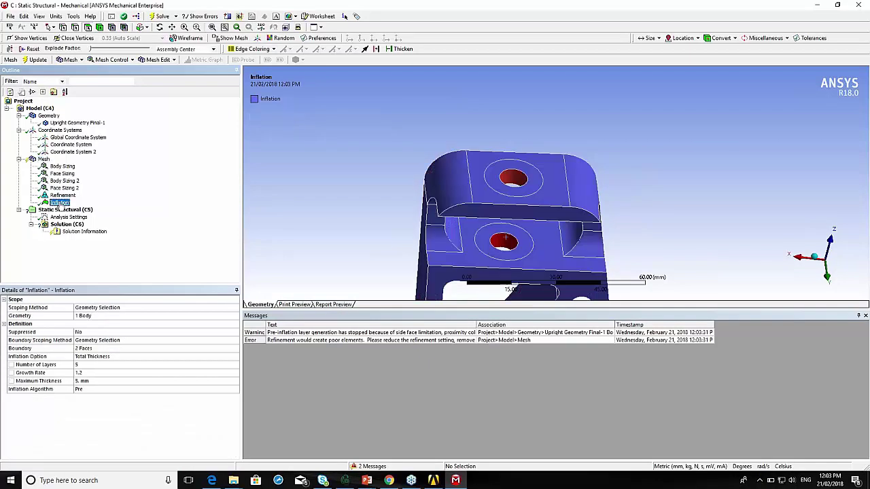
{"action": "left_click", "coordinate": [86, 378]}
{"action": "left_click", "coordinate": [79, 373]}
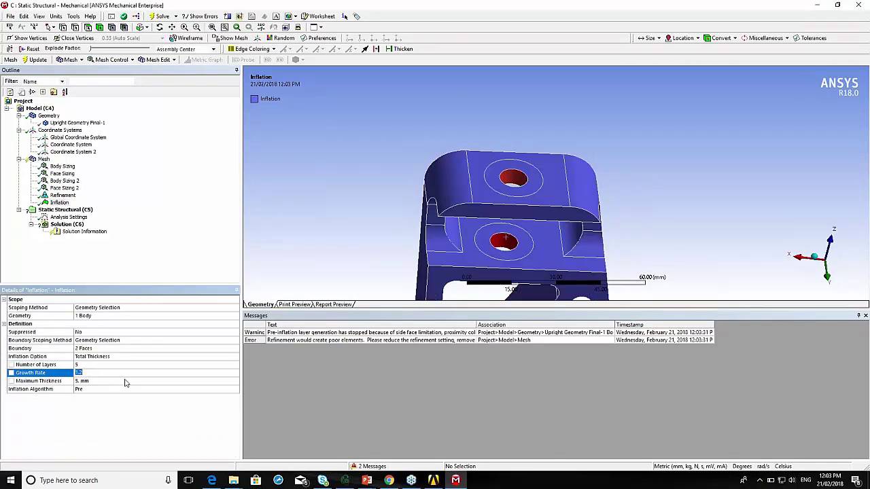
{"action": "type", "text": "1"}
{"action": "left_click", "coordinate": [83, 365]}
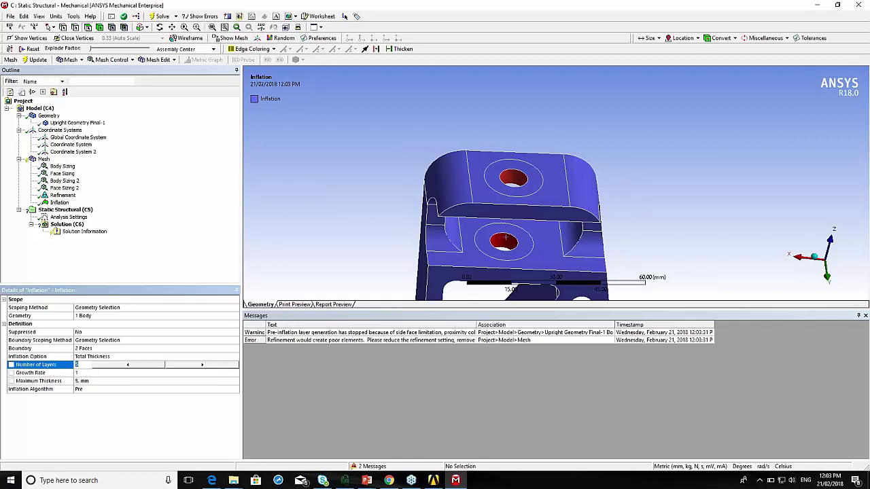
{"action": "type", "text": "4"}
{"action": "key", "text": "Return"}
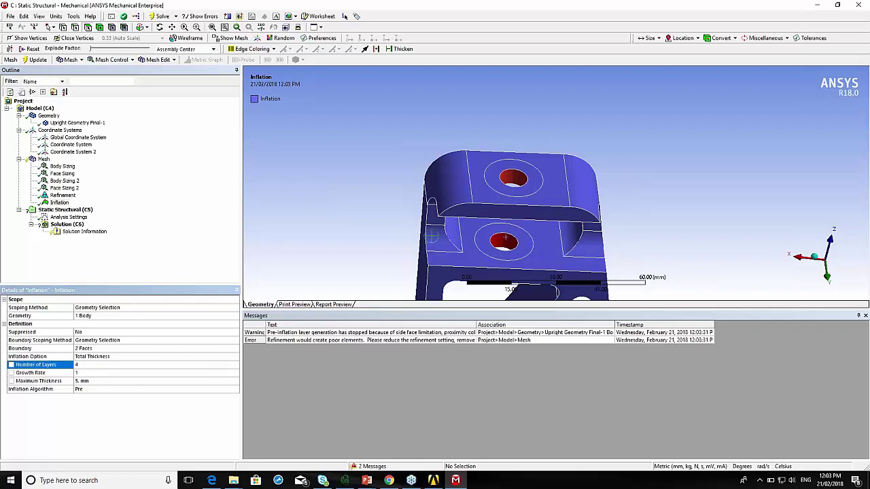
{"action": "left_click", "coordinate": [43, 159]}
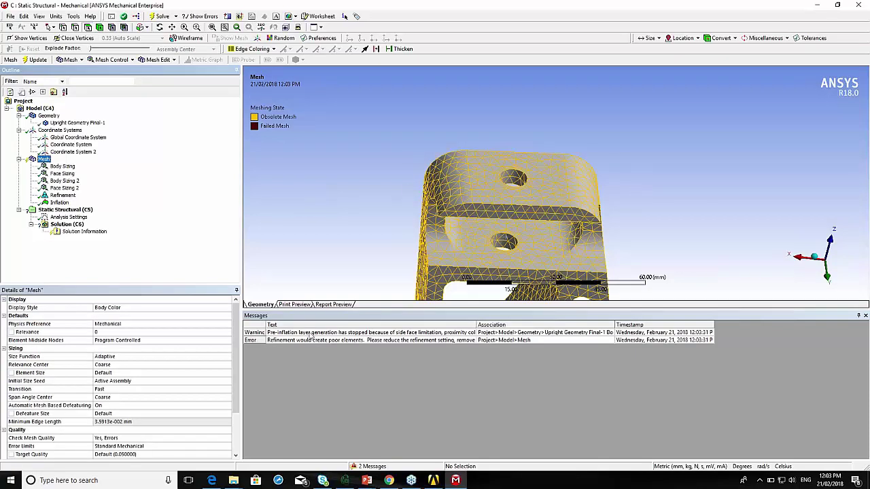
Read the full text of the mesh's refinement error and the pre-inflation warning.
{"action": "left_click", "coordinate": [345, 340]}
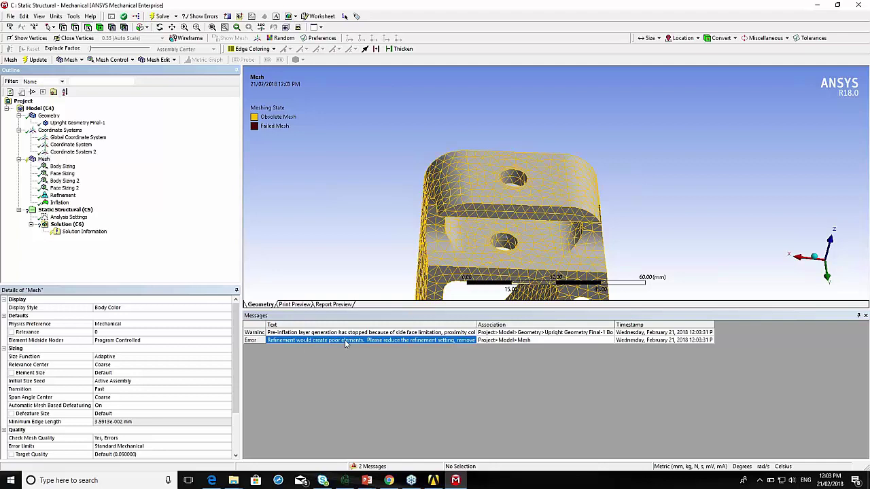
{"action": "right_click", "coordinate": [364, 342]}
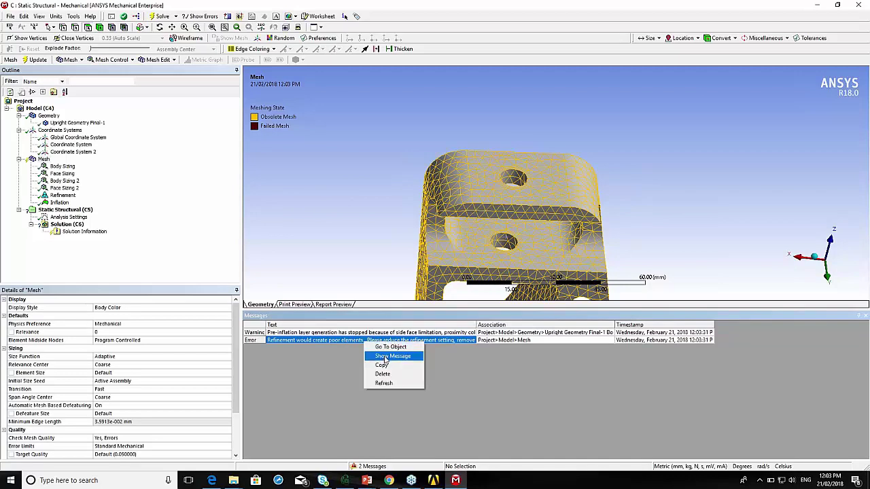
{"action": "left_click", "coordinate": [386, 357]}
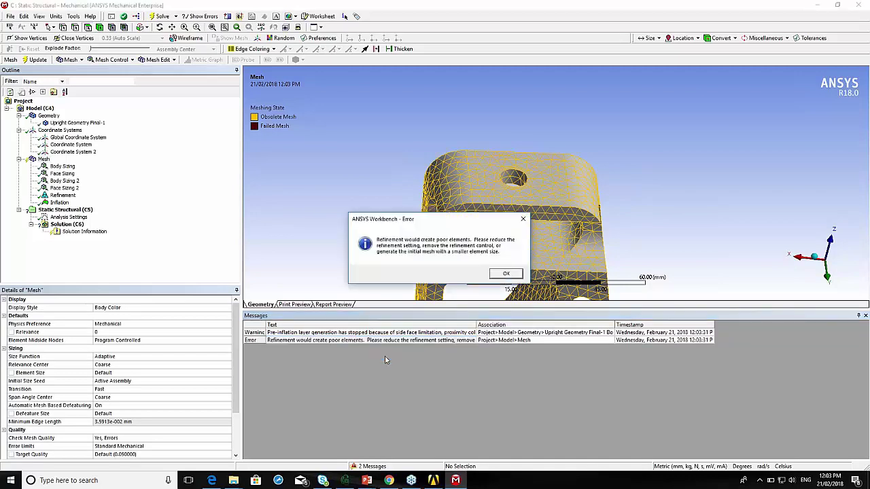
{"action": "left_click", "coordinate": [507, 274]}
{"action": "left_click", "coordinate": [417, 336]}
{"action": "right_click", "coordinate": [420, 337]}
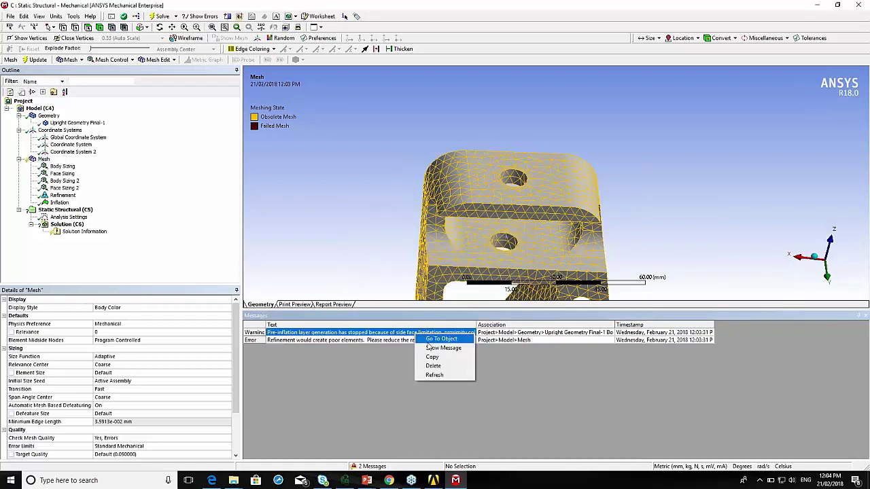
{"action": "left_click", "coordinate": [435, 348]}
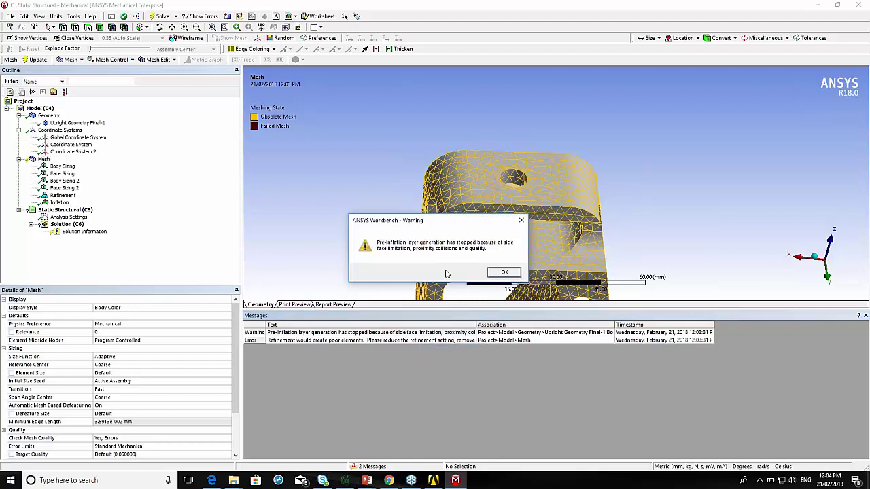
{"action": "left_click", "coordinate": [504, 273]}
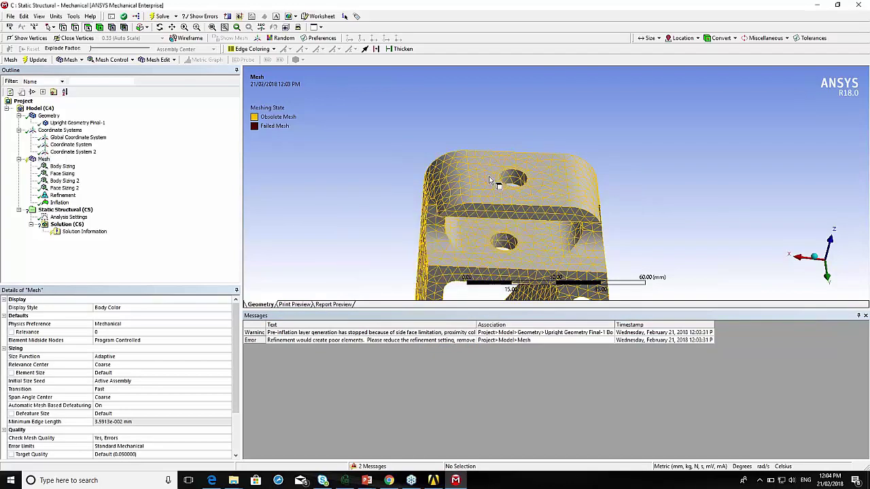
Try to generate the mesh again with the revised inflation growth rate and layer count.
{"action": "left_click", "coordinate": [490, 179]}
{"action": "scroll", "coordinate": [476, 180], "scroll_direction": "up", "scroll_amount": 3}
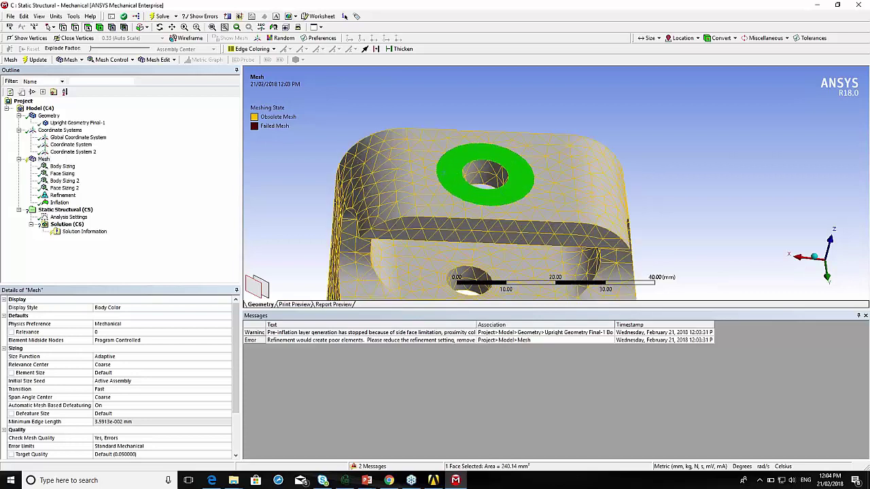
{"action": "scroll", "coordinate": [458, 180], "scroll_direction": "up", "scroll_amount": 2}
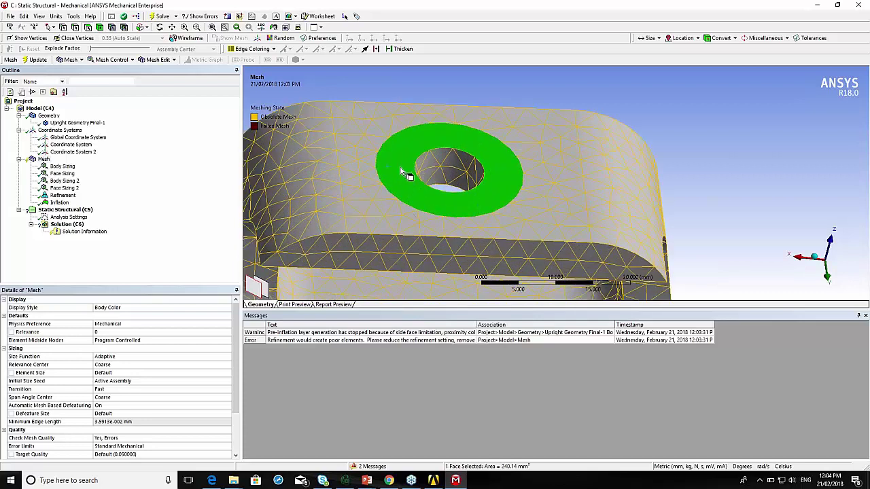
{"action": "left_click", "coordinate": [34, 160]}
{"action": "right_click", "coordinate": [34, 160]}
{"action": "left_click", "coordinate": [62, 191]}
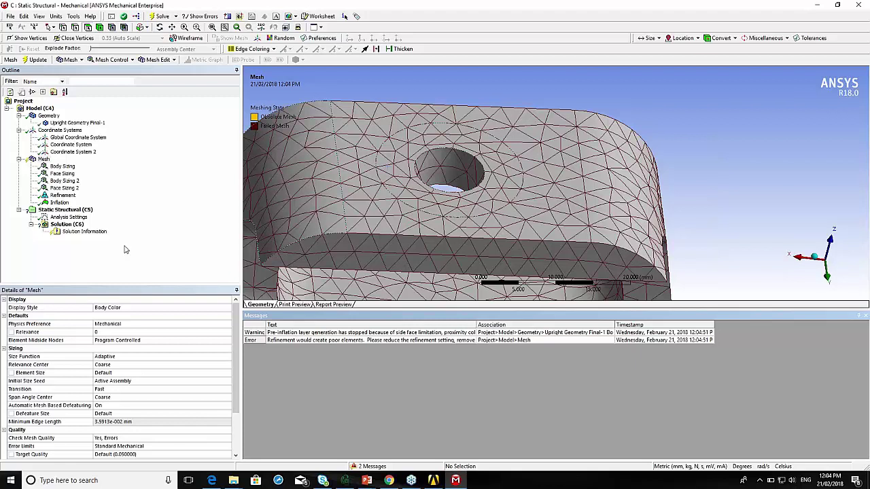
Set the Inflation control's maximum thickness to 3 mm.
{"action": "left_click", "coordinate": [60, 203]}
{"action": "scroll", "coordinate": [511, 190], "scroll_direction": "down", "scroll_amount": 5}
{"action": "middle_click_drag", "start_coordinate": [527, 272], "coordinate": [526, 198], "text": "ctrl"}
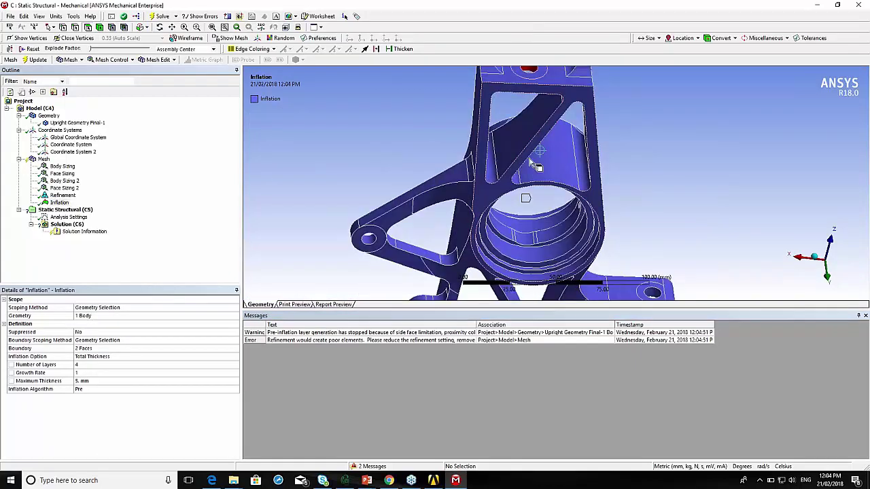
{"action": "middle_click_drag", "start_coordinate": [491, 167], "coordinate": [503, 251]}
{"action": "scroll", "coordinate": [460, 94], "scroll_direction": "up", "scroll_amount": 3}
{"action": "scroll", "coordinate": [500, 248], "scroll_direction": "up", "scroll_amount": 2}
{"action": "left_click", "coordinate": [59, 203]}
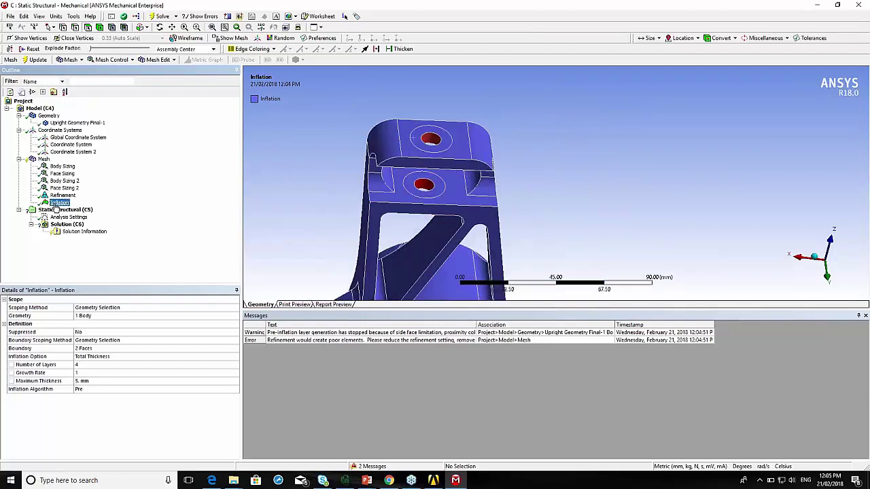
{"action": "left_click", "coordinate": [83, 381]}
{"action": "type", "text": "3"}
{"action": "key", "text": "Return"}
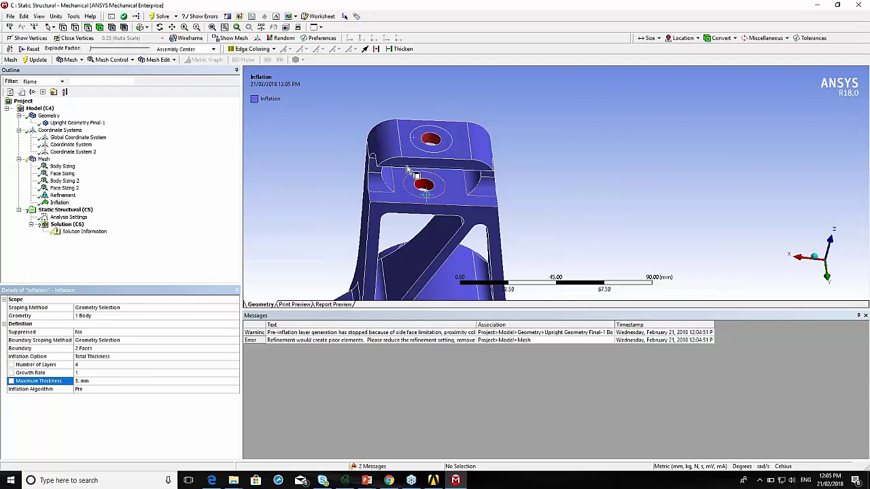
Add a face sizing with a 2 mm element size to the cylindrical faces of the upper bracket's two bolt holes.
{"action": "scroll", "coordinate": [408, 142], "scroll_direction": "up", "scroll_amount": 2}
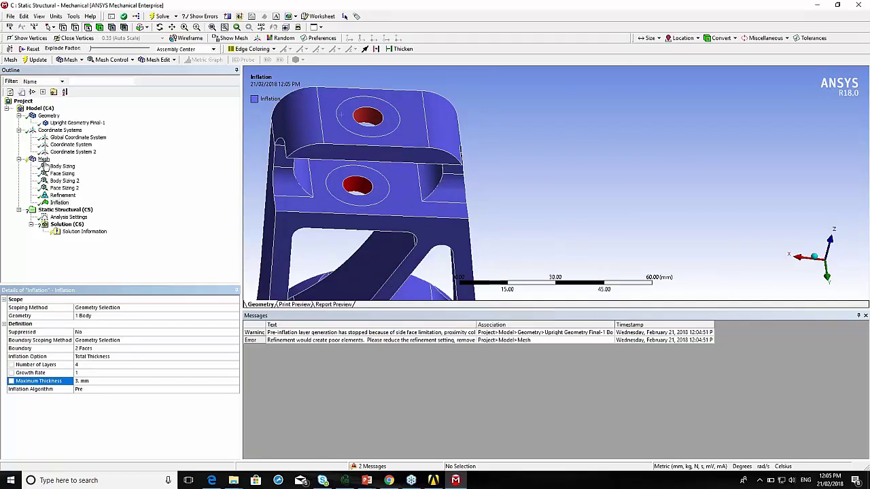
{"action": "left_click", "coordinate": [44, 159]}
{"action": "left_click", "coordinate": [367, 117]}
{"action": "left_click", "coordinate": [358, 184], "text": "ctrl"}
{"action": "right_click", "coordinate": [360, 185]}
{"action": "mouse_move", "coordinate": [475, 190]}
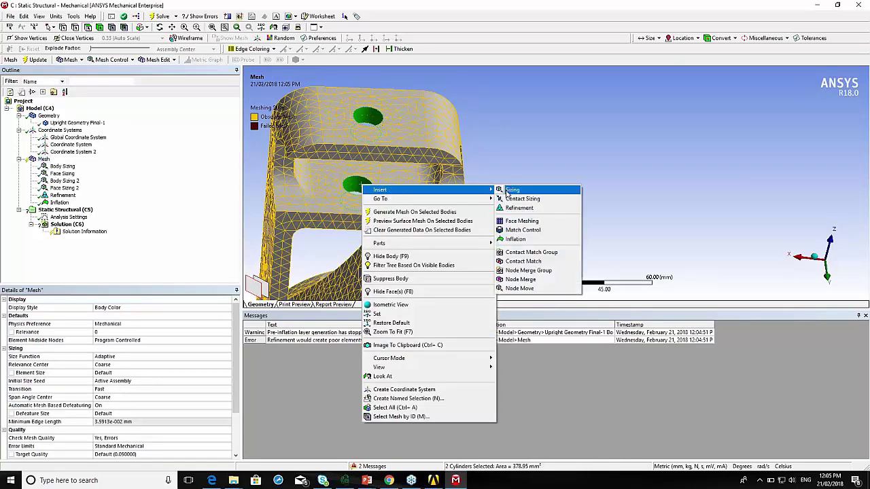
{"action": "left_click", "coordinate": [520, 190]}
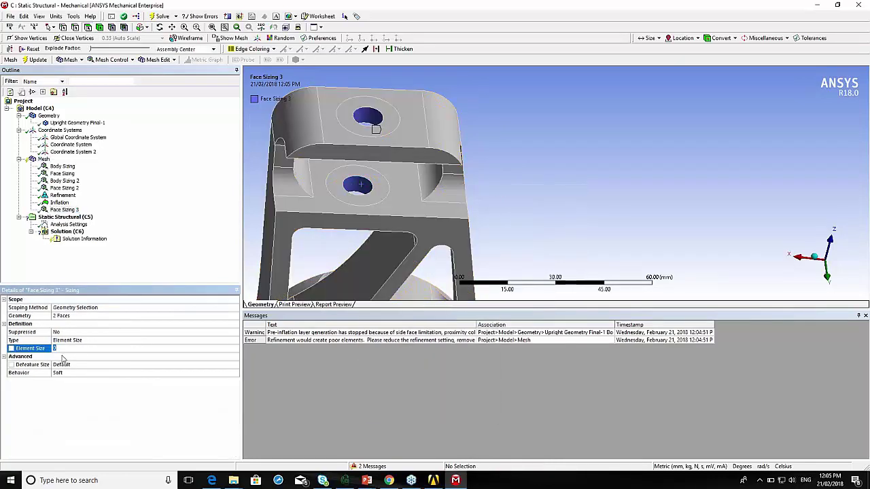
{"action": "type", "text": "3"}
{"action": "key", "text": "Return"}
{"action": "left_click", "coordinate": [49, 348]}
{"action": "type", "text": "2"}
{"action": "key", "text": "Return"}
Try to generate the mesh with the new hole face sizing, ignoring the incoming chat and moving the mesh status window off the bracket.
{"action": "left_click", "coordinate": [34, 160]}
{"action": "right_click", "coordinate": [33, 160]}
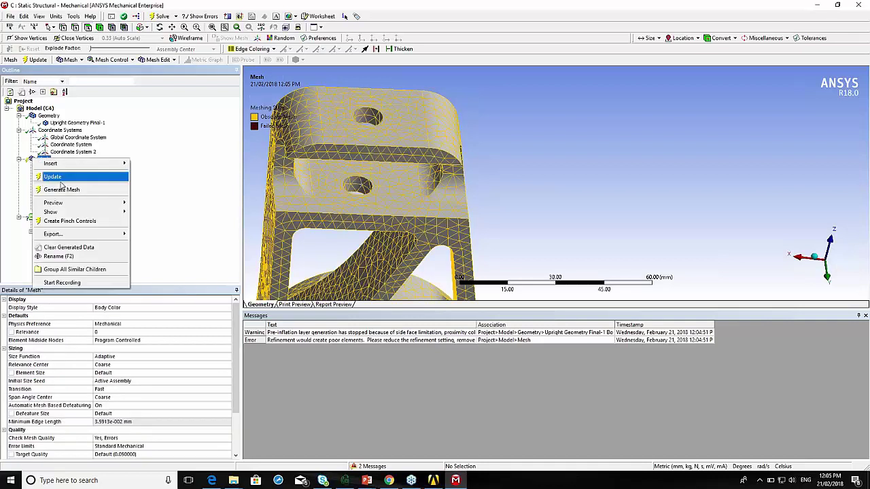
{"action": "left_click", "coordinate": [61, 190]}
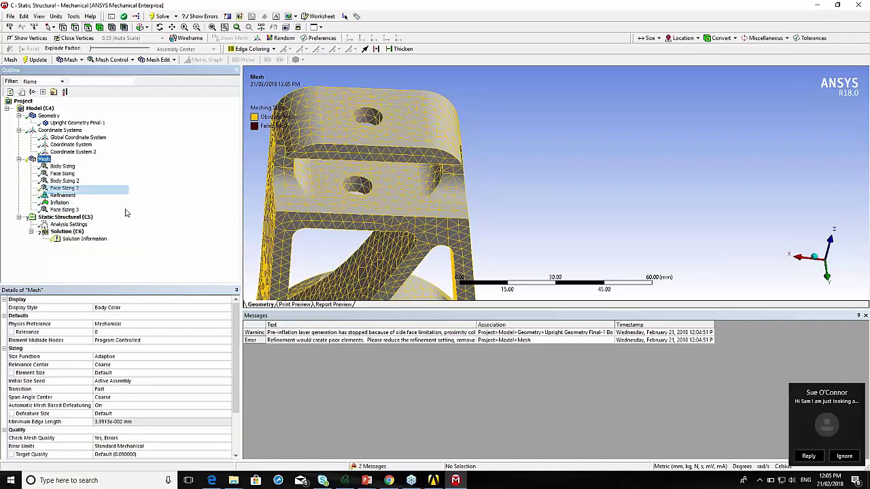
{"action": "left_click", "coordinate": [846, 460]}
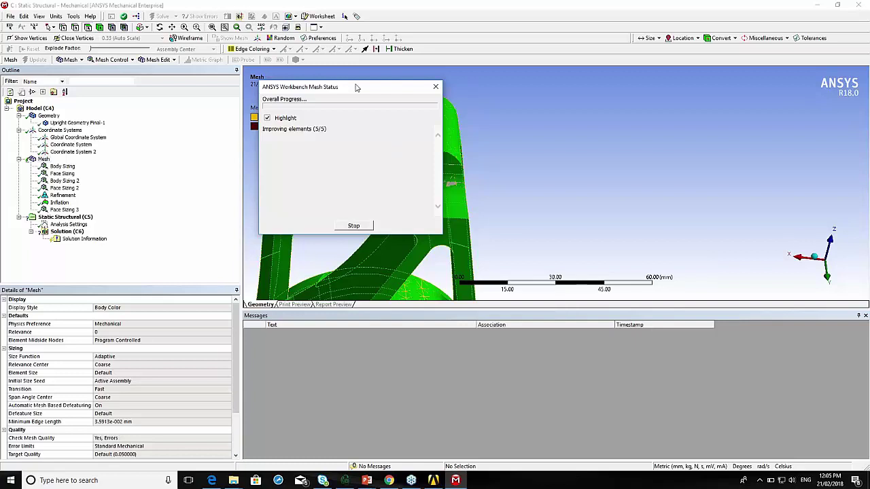
{"action": "left_click_drag", "start_coordinate": [358, 89], "coordinate": [581, 111]}
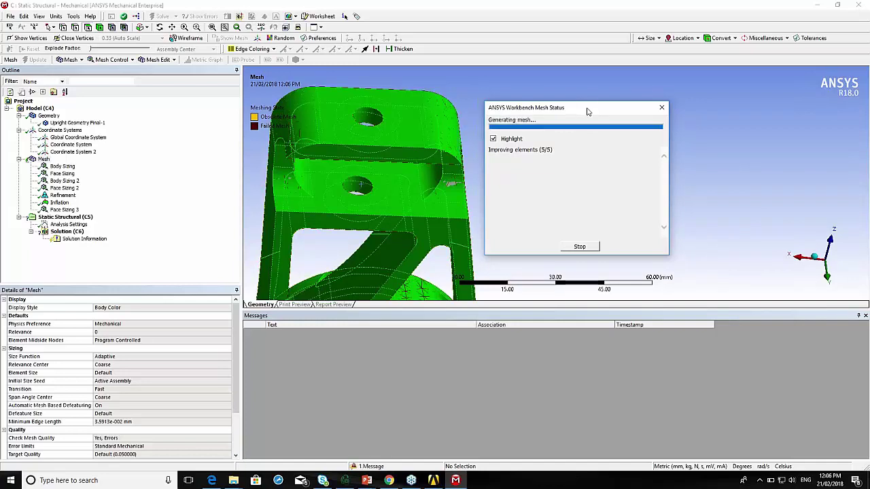
Delete the Refinement control from the mesh.
{"action": "middle_click_drag", "start_coordinate": [369, 145], "coordinate": [468, 159], "text": "ctrl"}
{"action": "middle_click_drag", "start_coordinate": [469, 159], "coordinate": [469, 294], "text": "ctrl"}
{"action": "middle_click_drag", "start_coordinate": [465, 143], "coordinate": [474, 123]}
{"action": "scroll", "coordinate": [475, 163], "scroll_direction": "up", "scroll_amount": 4}
{"action": "middle_click_drag", "start_coordinate": [435, 245], "coordinate": [476, 187], "text": "ctrl"}
{"action": "left_click", "coordinate": [63, 195]}
{"action": "right_click", "coordinate": [56, 196]}
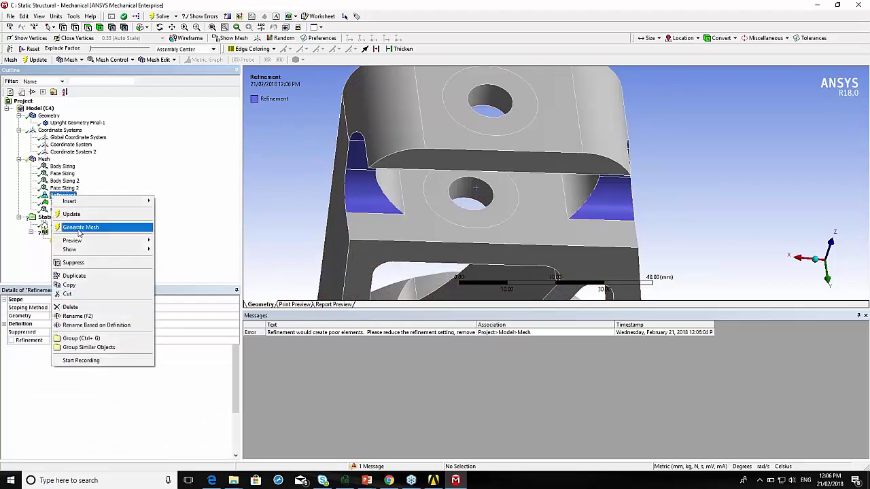
{"action": "left_click", "coordinate": [80, 310]}
{"action": "left_click", "coordinate": [441, 274]}
Generate the mesh without the refinement and check the inflation layers around the upper bracket's bolt holes.
{"action": "right_click", "coordinate": [43, 159]}
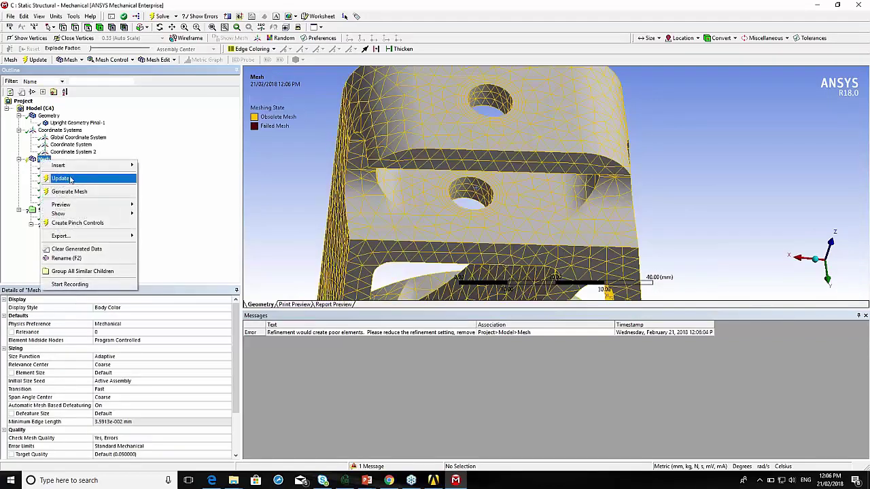
{"action": "left_click", "coordinate": [69, 191]}
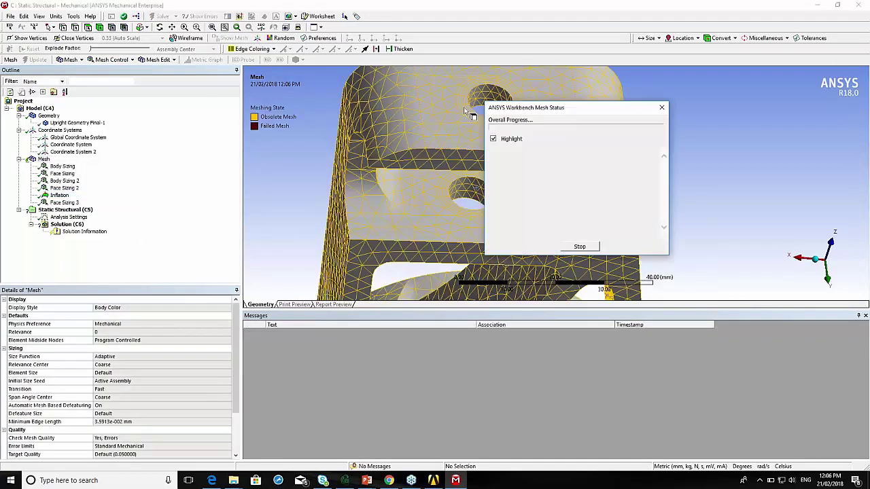
{"action": "scroll", "coordinate": [487, 123], "scroll_direction": "up", "scroll_amount": 2}
{"action": "scroll", "coordinate": [487, 123], "scroll_direction": "up", "scroll_amount": 2}
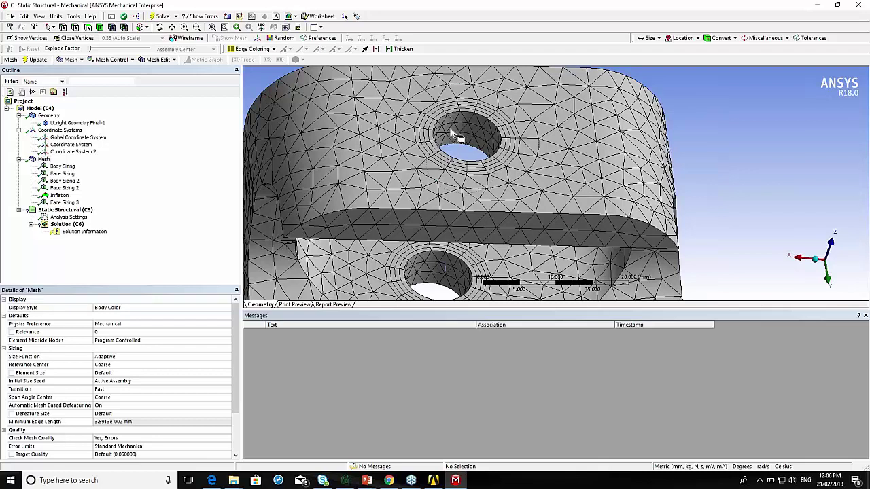
Insert an edge sizing on the four circular edges of the two bolt holes in the lower bracket below the triangular cutout.
{"action": "scroll", "coordinate": [461, 139], "scroll_direction": "down", "scroll_amount": 5}
{"action": "scroll", "coordinate": [503, 170], "scroll_direction": "down", "scroll_amount": 3}
{"action": "middle_click_drag", "start_coordinate": [503, 170], "coordinate": [407, 96], "text": "ctrl"}
{"action": "middle_click_drag", "start_coordinate": [441, 198], "coordinate": [448, 81], "text": "ctrl"}
{"action": "middle_click_drag", "start_coordinate": [432, 272], "coordinate": [443, 109], "text": "ctrl"}
{"action": "middle_click_drag", "start_coordinate": [611, 190], "coordinate": [578, 148], "text": "ctrl"}
{"action": "scroll", "coordinate": [273, 215], "scroll_direction": "up", "scroll_amount": 1}
{"action": "middle_click_drag", "start_coordinate": [275, 217], "coordinate": [437, 204], "text": "ctrl"}
{"action": "left_click", "coordinate": [75, 27]}
{"action": "left_click", "coordinate": [457, 187]}
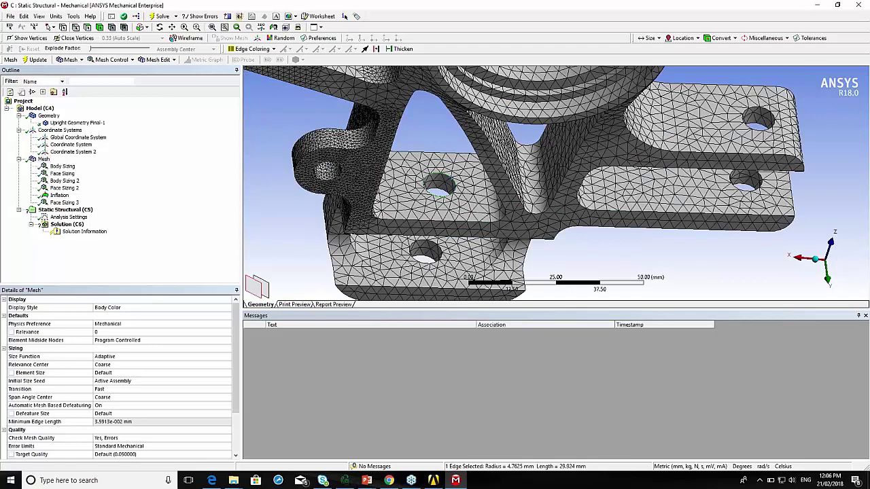
{"action": "left_click", "coordinate": [440, 203], "text": "ctrl"}
{"action": "left_click", "coordinate": [441, 251], "text": "ctrl"}
{"action": "left_click", "coordinate": [427, 262], "text": "ctrl"}
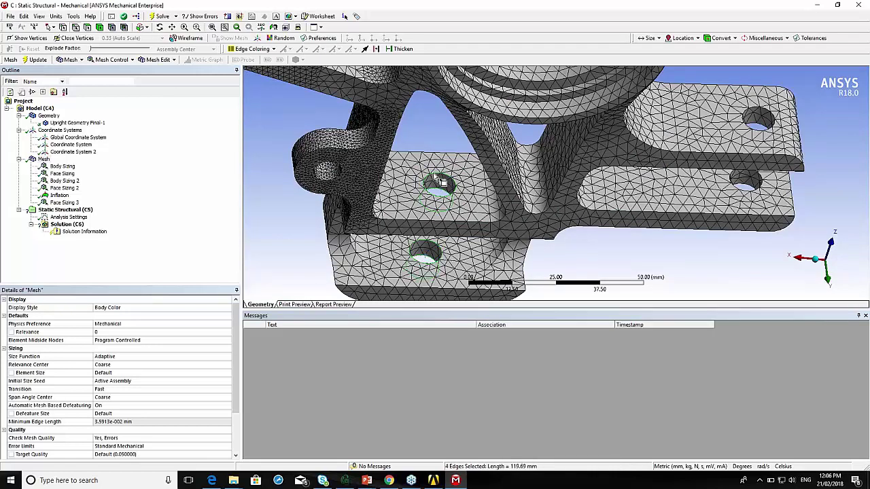
{"action": "right_click", "coordinate": [435, 176]}
{"action": "mouse_move", "coordinate": [454, 183]}
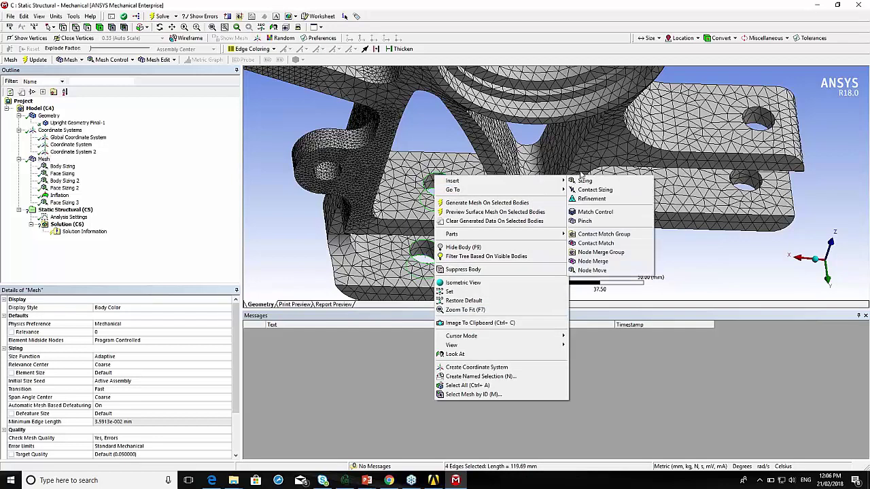
{"action": "left_click", "coordinate": [586, 181]}
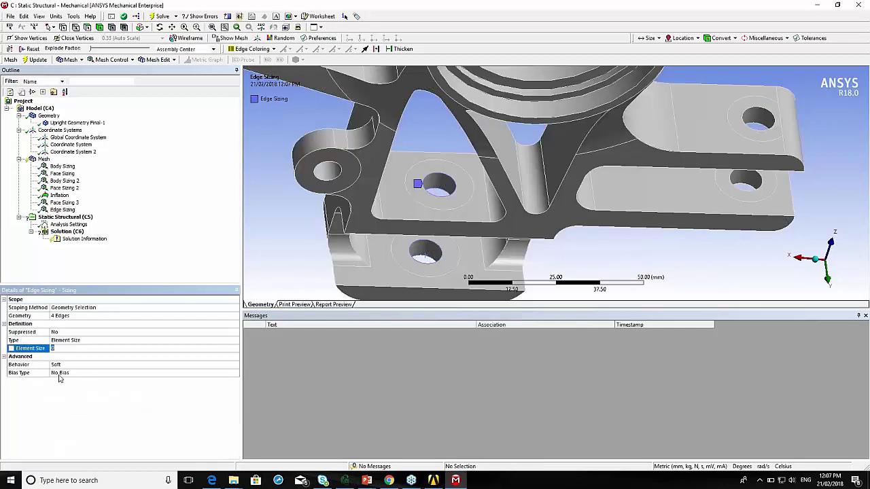
Set the edge sizing's type to Number of Divisions with 15 divisions.
{"action": "left_click", "coordinate": [76, 342]}
{"action": "left_click", "coordinate": [236, 341]}
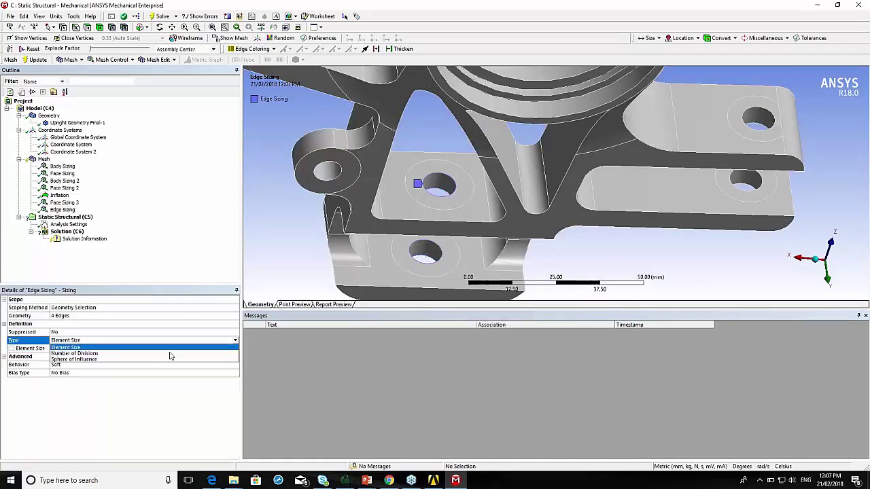
{"action": "left_click", "coordinate": [74, 353]}
{"action": "left_click", "coordinate": [82, 349]}
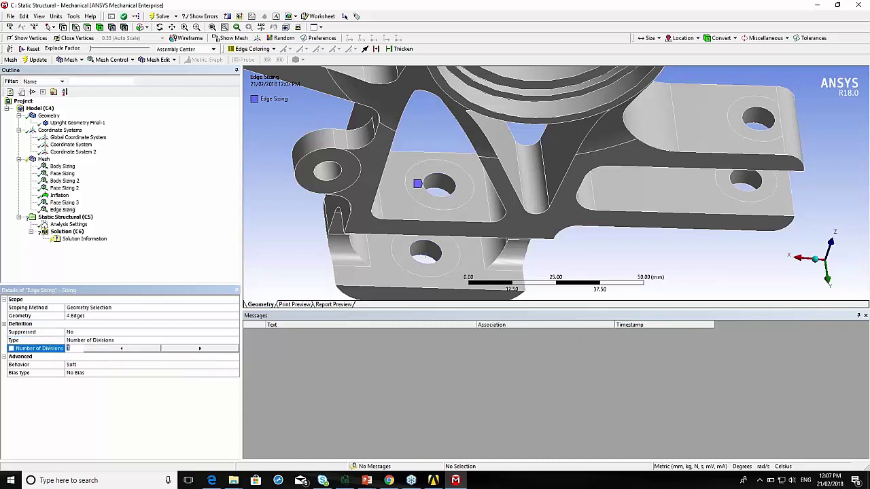
{"action": "left_click", "coordinate": [186, 352]}
{"action": "left_click", "coordinate": [186, 352]}
{"action": "left_click", "coordinate": [283, 255]}
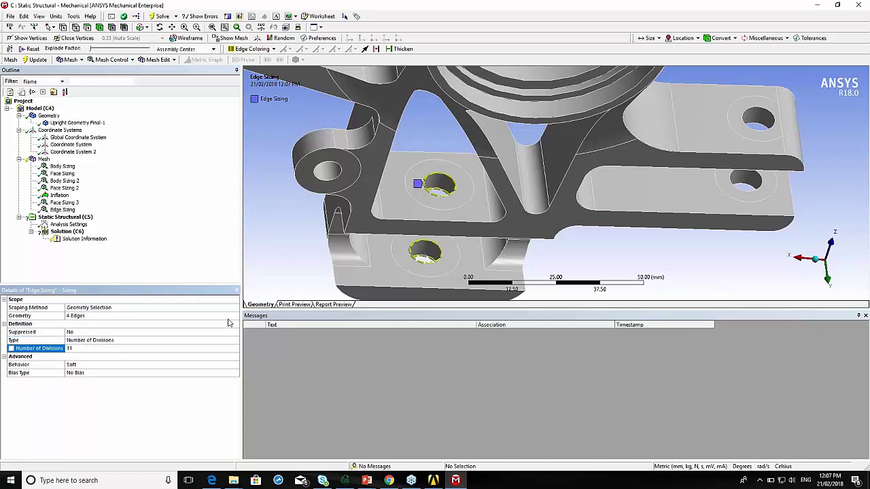
{"action": "left_click", "coordinate": [164, 351]}
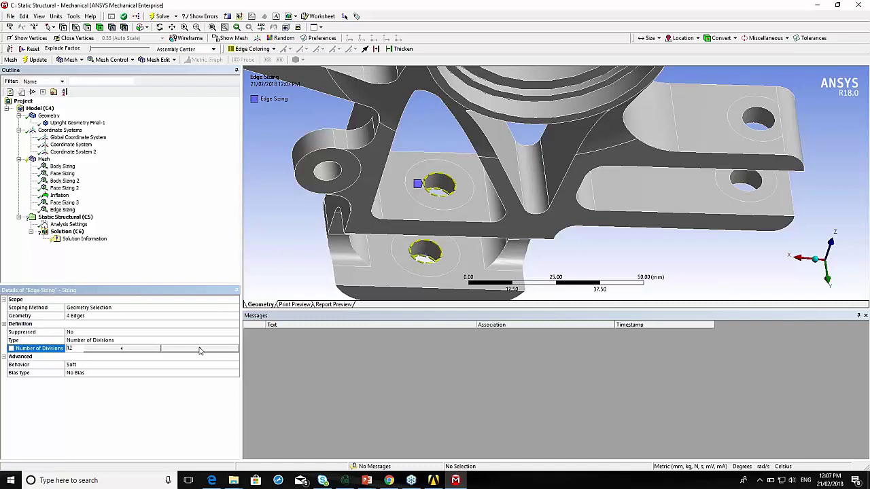
{"action": "left_click", "coordinate": [201, 352]}
{"action": "left_click", "coordinate": [292, 262]}
Check the divisions around the lower bracket's hole and set the edge sizing's behavior to Hard.
{"action": "scroll", "coordinate": [292, 262], "scroll_direction": "up", "scroll_amount": 5}
{"action": "scroll", "coordinate": [556, 183], "scroll_direction": "up", "scroll_amount": 2}
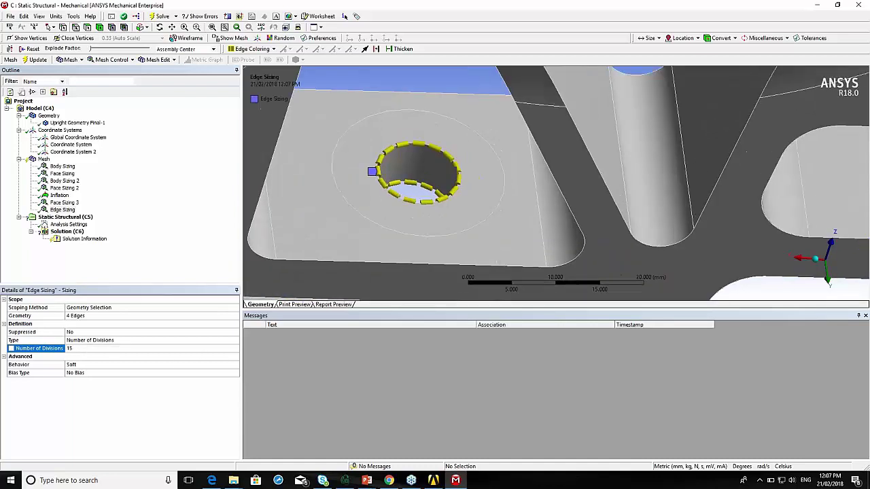
{"action": "middle_click_drag", "start_coordinate": [439, 185], "coordinate": [490, 188], "text": "ctrl"}
{"action": "scroll", "coordinate": [488, 192], "scroll_direction": "up", "scroll_amount": 2}
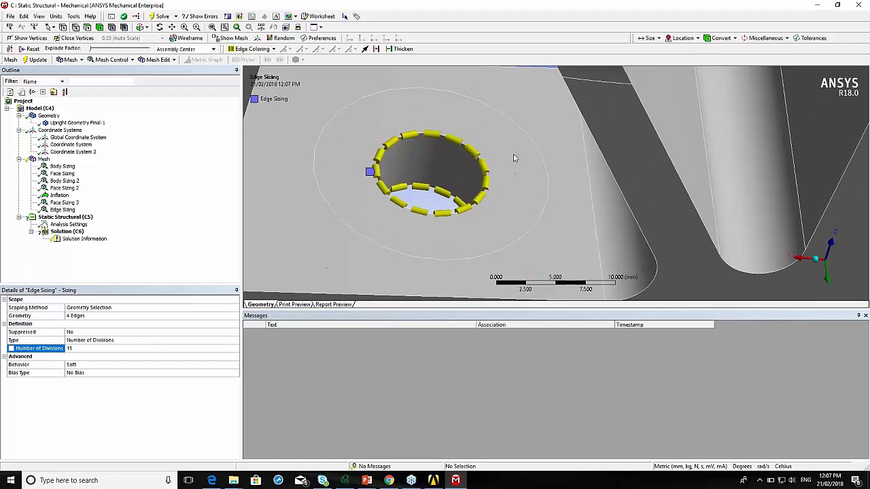
{"action": "left_click", "coordinate": [81, 366]}
{"action": "left_click", "coordinate": [236, 365]}
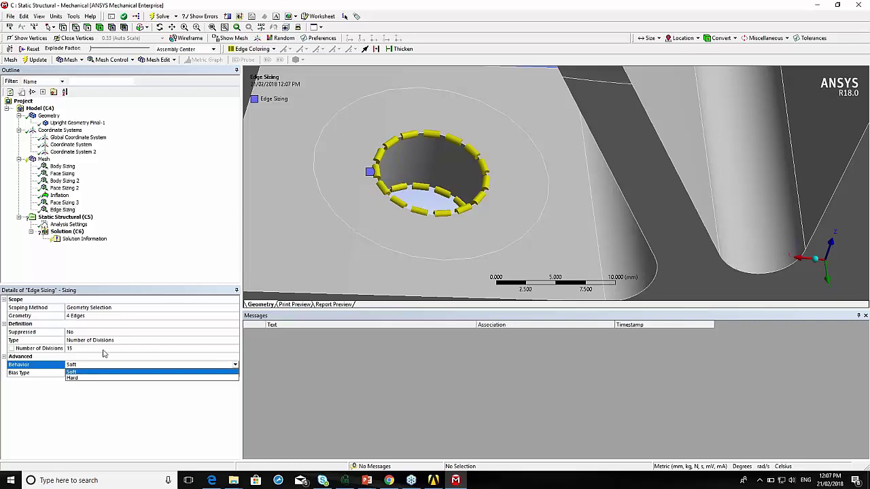
{"action": "left_click", "coordinate": [78, 378]}
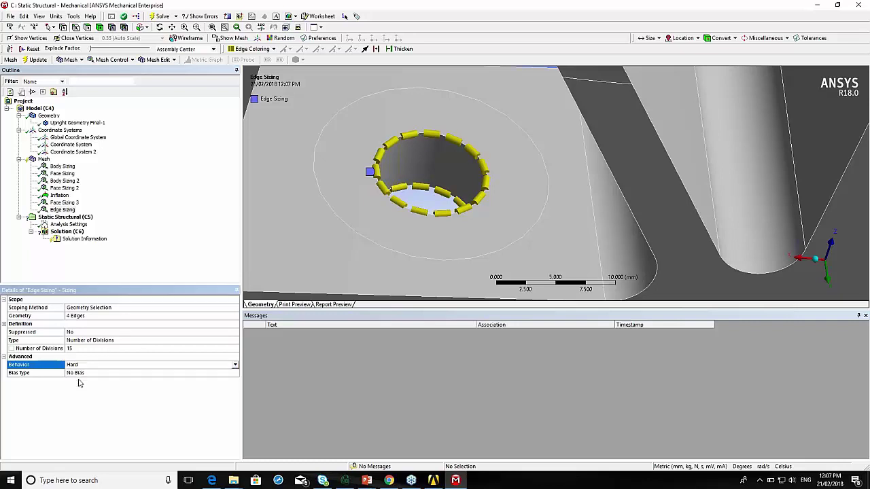
Generate the mesh with the hard edge sizing and check it around the lower bracket's bolt hole and across the whole upright.
{"action": "left_click", "coordinate": [42, 159]}
{"action": "right_click", "coordinate": [41, 159]}
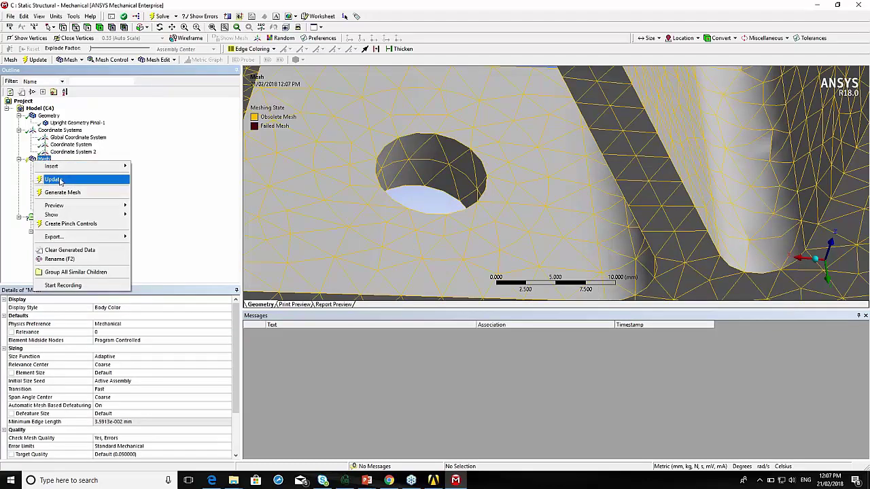
{"action": "left_click", "coordinate": [61, 193]}
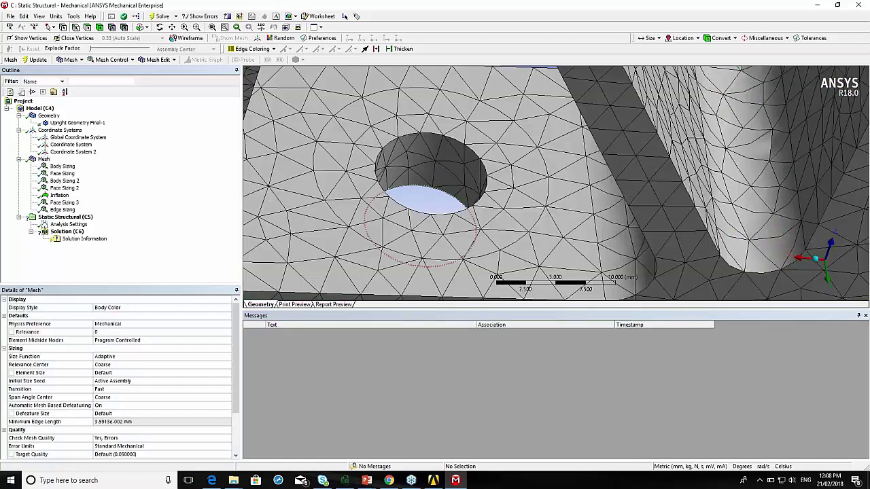
{"action": "scroll", "coordinate": [460, 147], "scroll_direction": "down", "scroll_amount": 3}
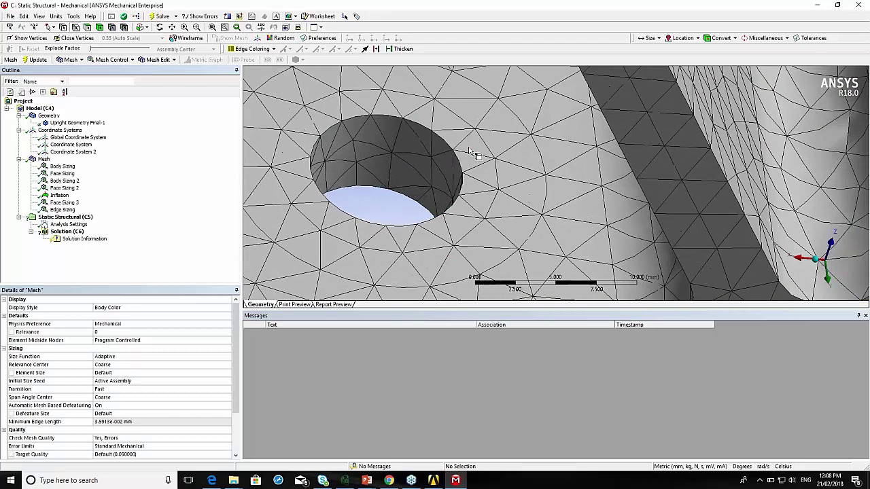
{"action": "scroll", "coordinate": [462, 155], "scroll_direction": "down", "scroll_amount": 5}
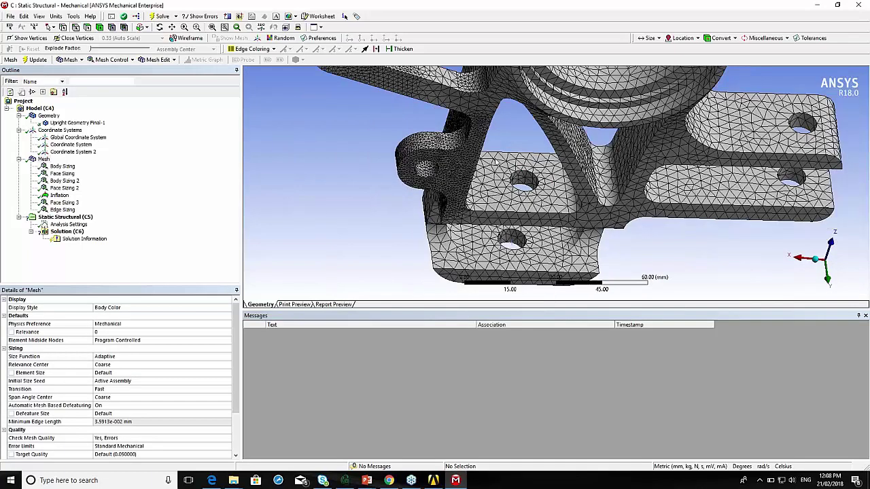
{"action": "scroll", "coordinate": [475, 160], "scroll_direction": "down", "scroll_amount": 3}
{"action": "middle_click_drag", "start_coordinate": [534, 204], "coordinate": [801, 164]}
{"action": "middle_click_drag", "start_coordinate": [410, 243], "coordinate": [492, 158]}
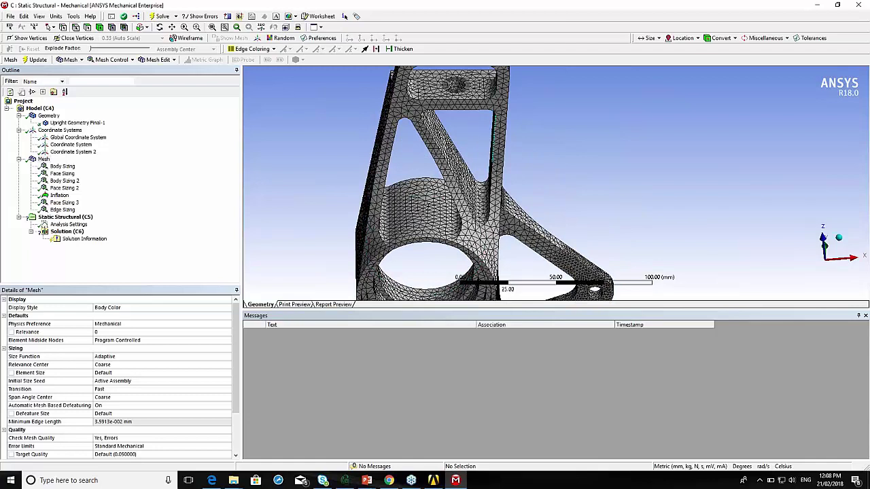
{"action": "middle_click_drag", "start_coordinate": [488, 209], "coordinate": [510, 227]}
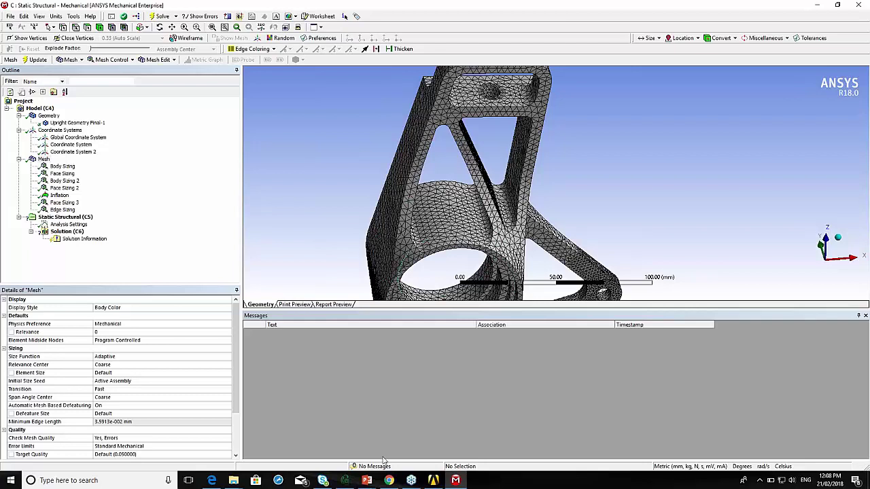
Switch to the open PowerPoint presentations.
{"action": "mouse_move", "coordinate": [367, 482]}
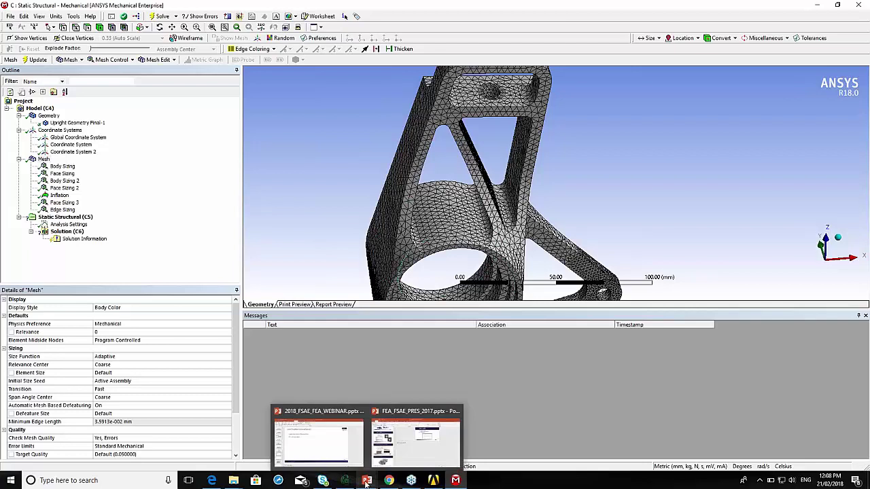